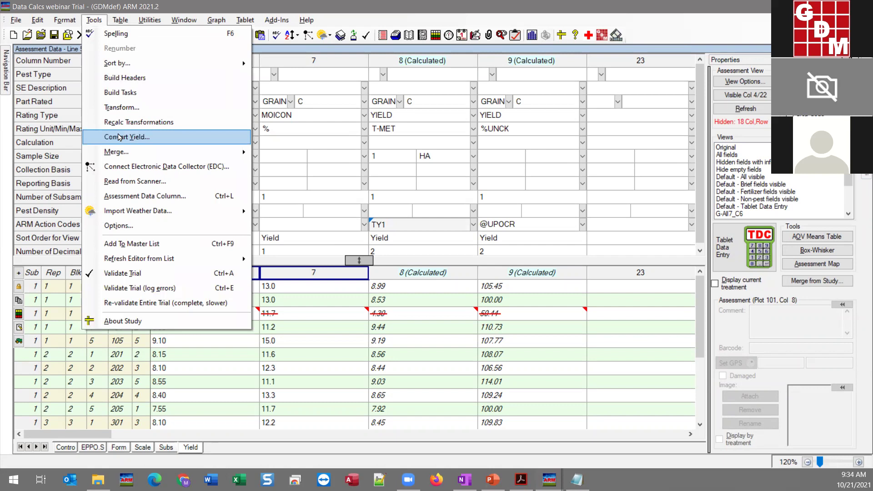
Step: Open the yield conversion settings and set the desired yield unit to Tonnes/Ha, keeping Kilograms as the current unit
{"action": "left_click", "coordinate": [119, 136]}
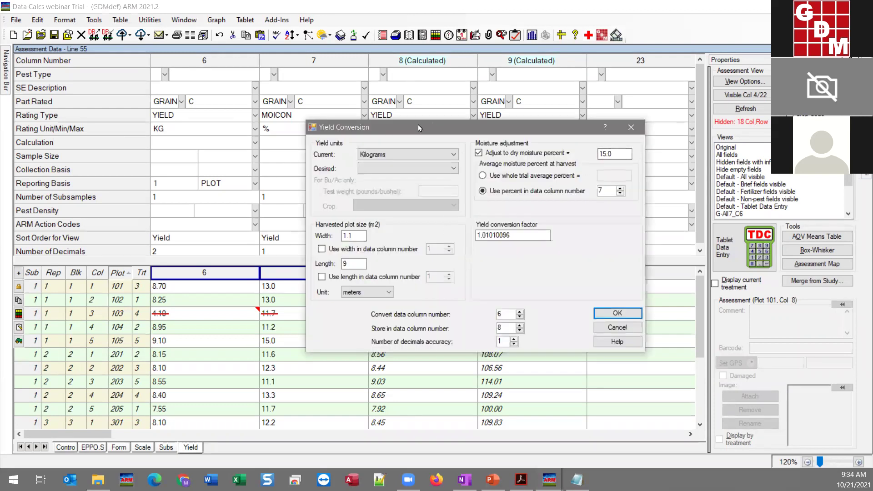
{"action": "left_click_drag", "start_coordinate": [418, 127], "coordinate": [583, 128]}
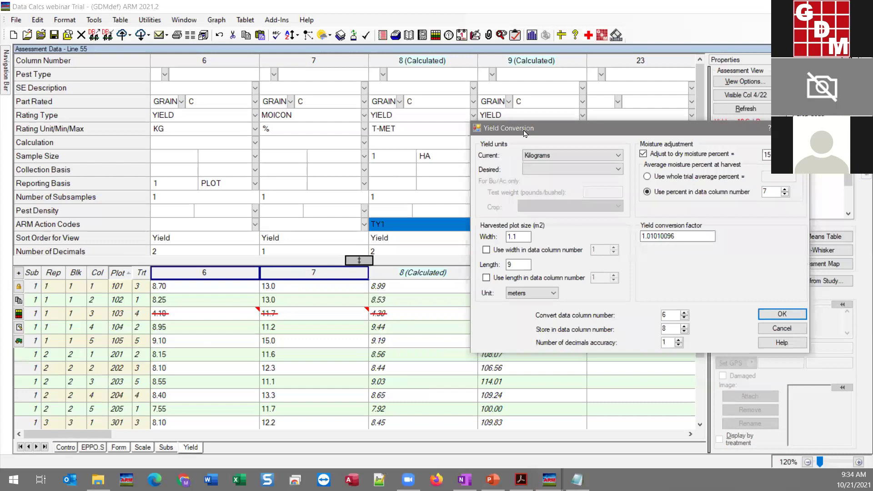
{"action": "left_click_drag", "start_coordinate": [571, 136], "coordinate": [555, 146]}
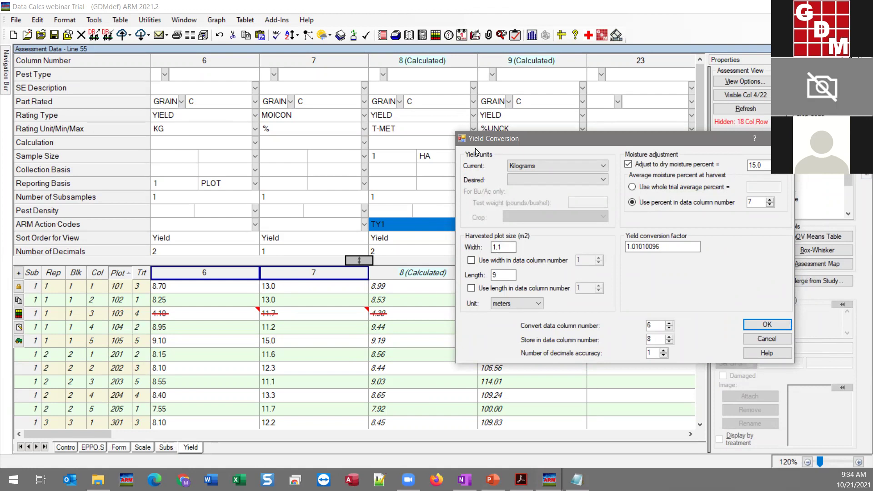
{"action": "left_click", "coordinate": [549, 169]}
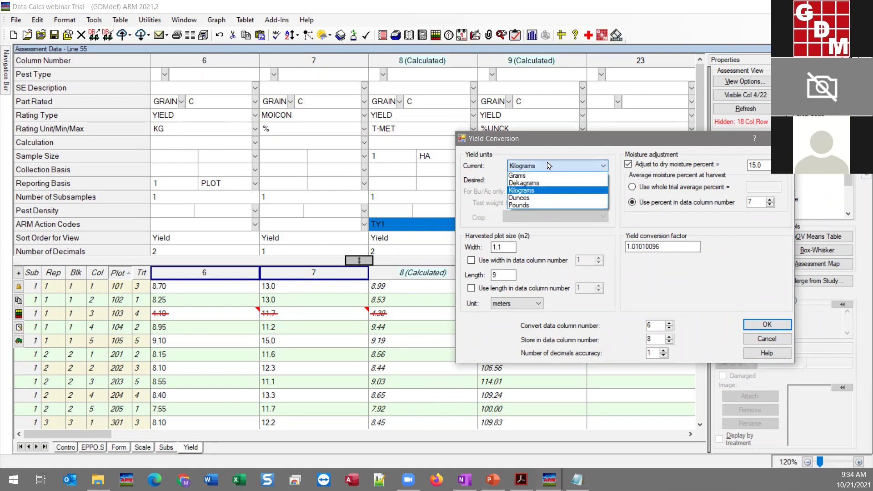
{"action": "left_click", "coordinate": [549, 165]}
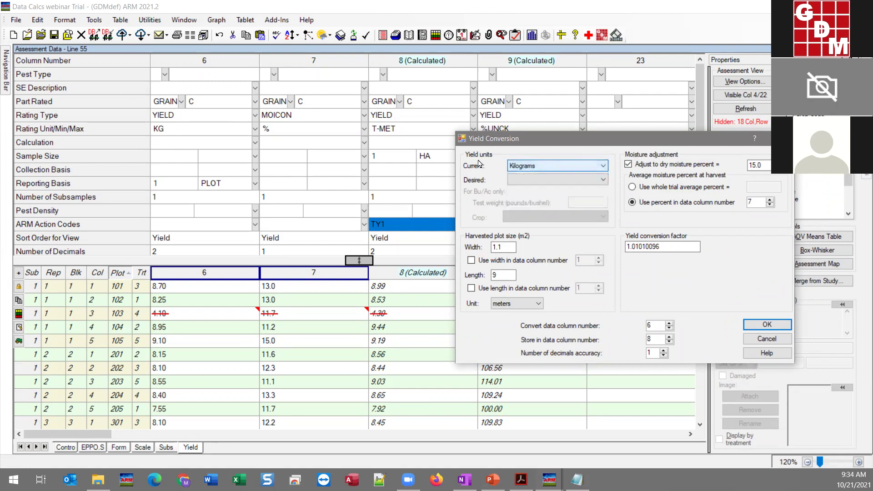
{"action": "left_click", "coordinate": [549, 181]}
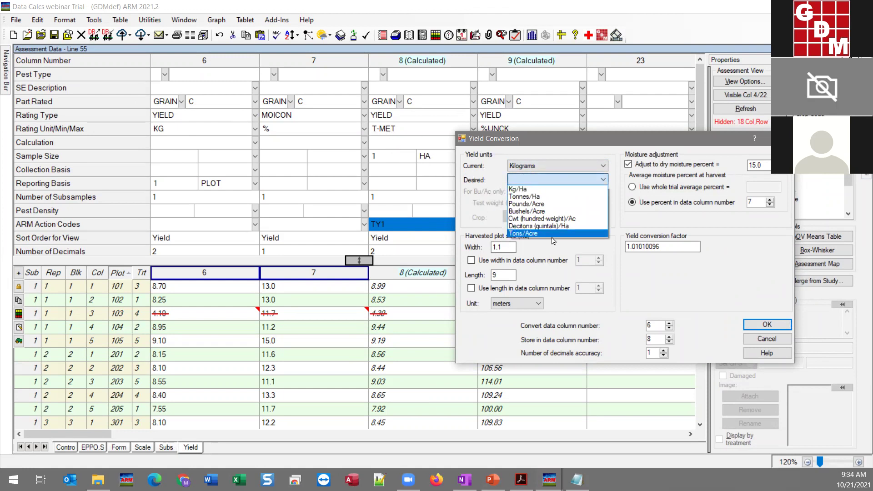
{"action": "left_click", "coordinate": [543, 197]}
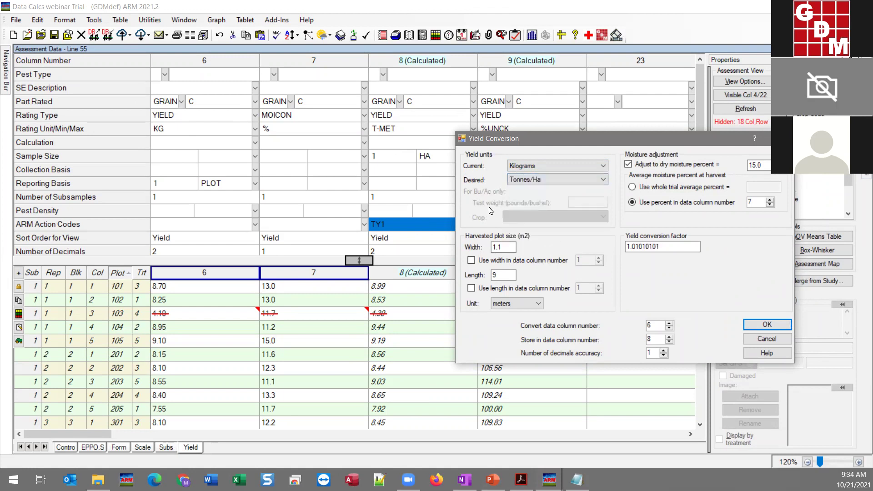
{"action": "left_click", "coordinate": [576, 180]}
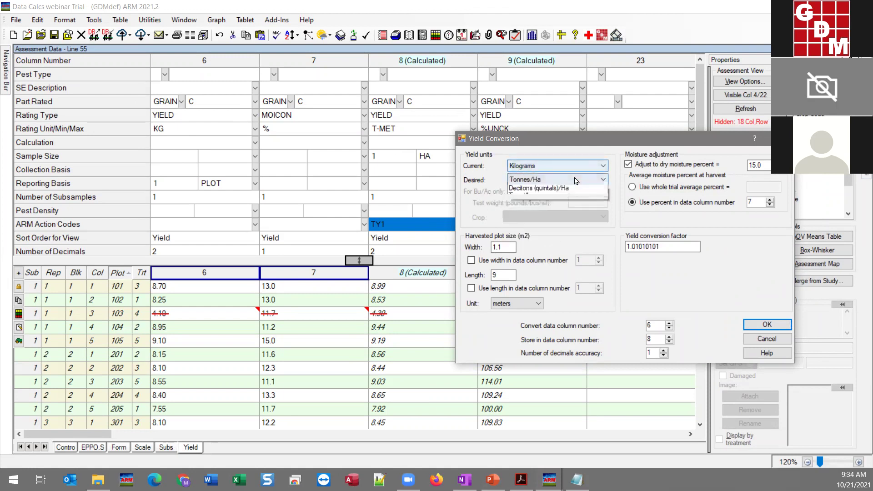
{"action": "left_click", "coordinate": [576, 181]}
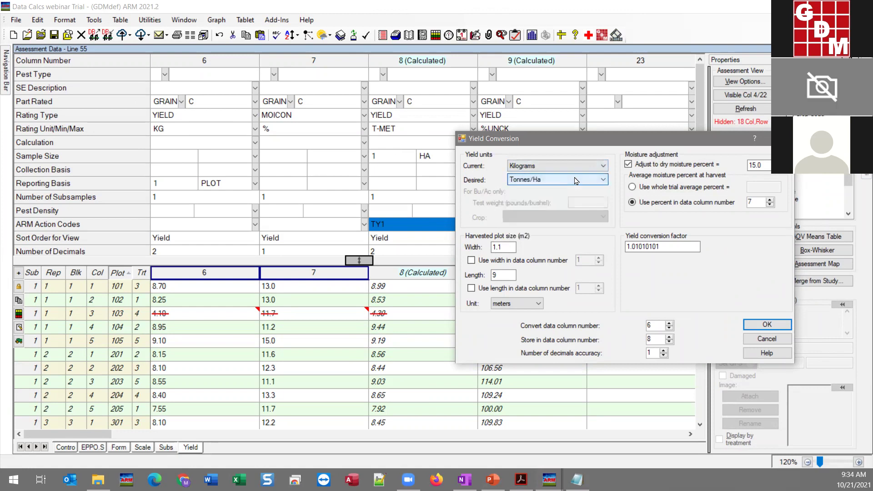
Step: Review the harvested plot width and length, and try taking the width from data column 1 before restoring the fixed width
{"action": "double_click", "coordinate": [509, 248]}
{"action": "double_click", "coordinate": [506, 275]}
{"action": "double_click", "coordinate": [508, 248]}
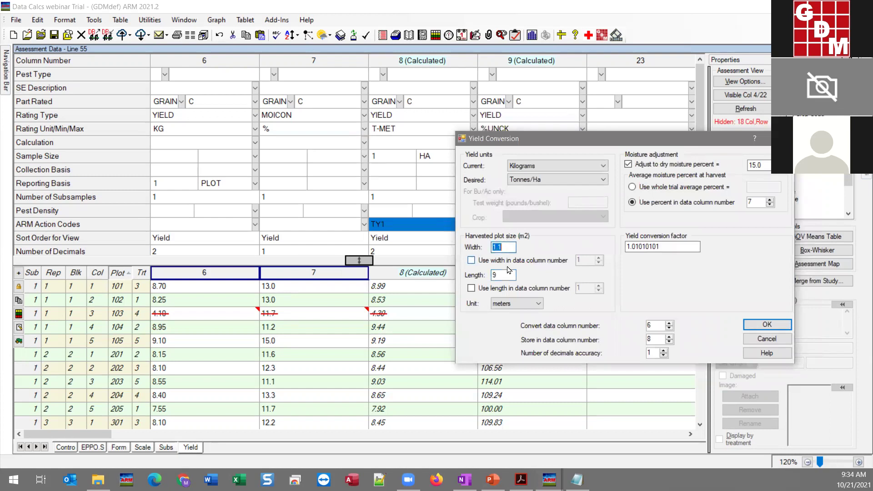
{"action": "double_click", "coordinate": [506, 275]}
{"action": "double_click", "coordinate": [509, 248]}
{"action": "double_click", "coordinate": [507, 275]}
{"action": "double_click", "coordinate": [510, 247]}
{"action": "left_click", "coordinate": [480, 260]}
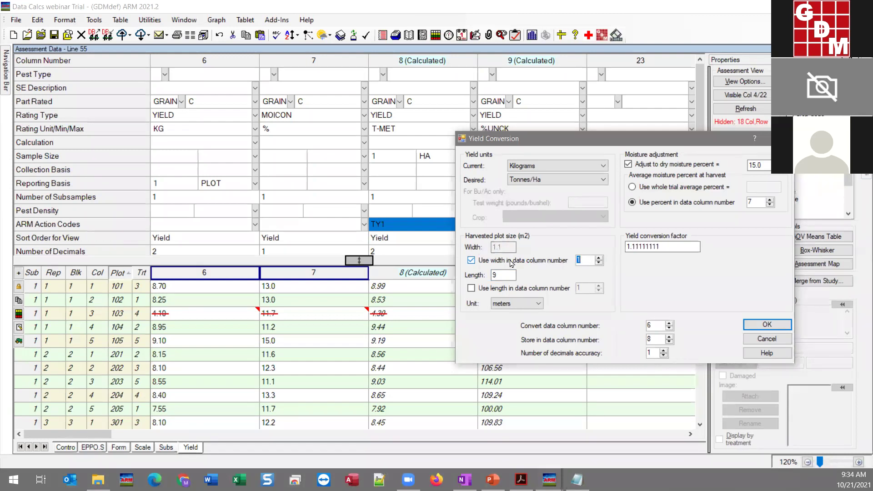
{"action": "left_click", "coordinate": [470, 261]}
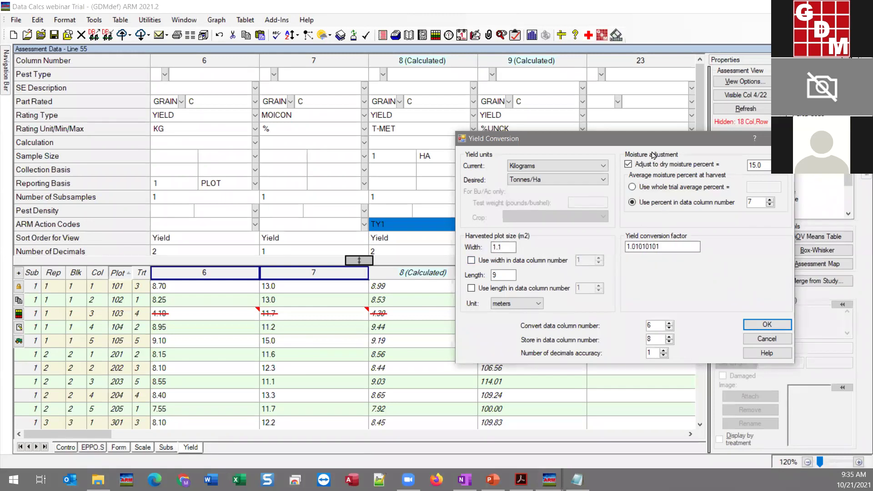
Step: Examine the dry moisture adjustment, the moisture data column, the yield units and the yield conversion factor
{"action": "left_click_drag", "start_coordinate": [748, 164], "coordinate": [771, 165]}
{"action": "double_click", "coordinate": [761, 202]}
{"action": "key", "text": "Tab"}
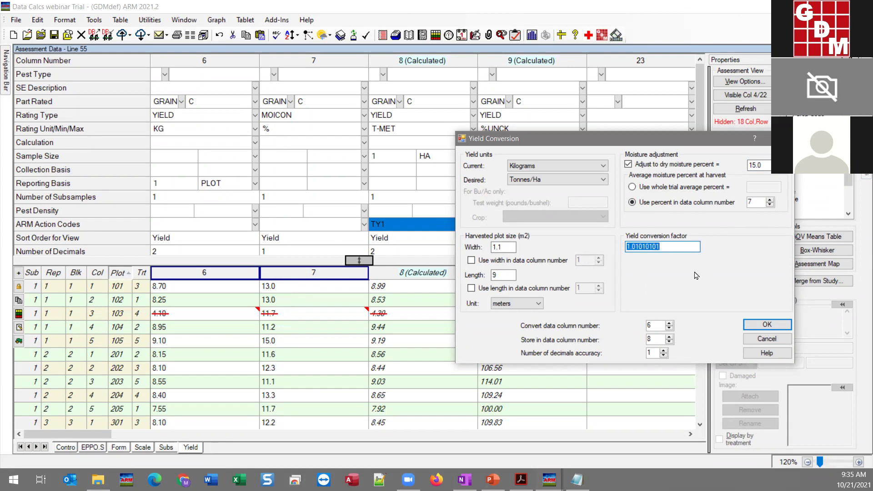
{"action": "left_click", "coordinate": [524, 166]}
{"action": "left_click", "coordinate": [528, 175]}
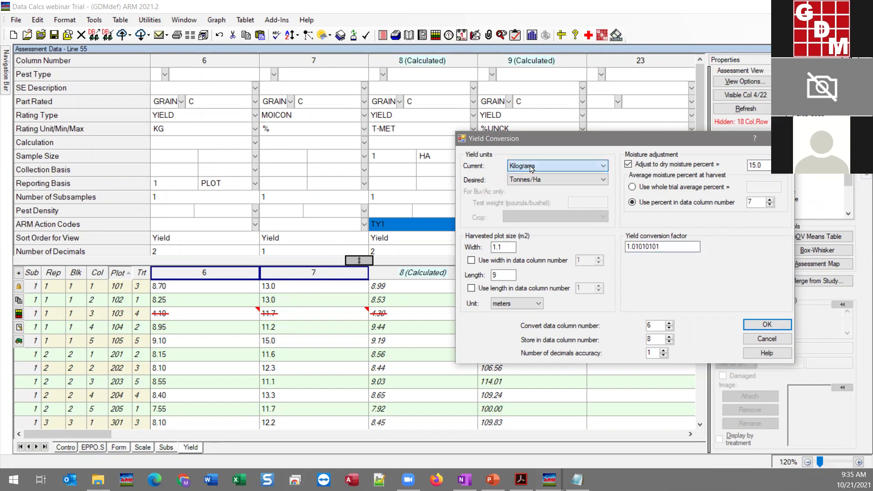
{"action": "key", "text": "Tab"}
{"action": "key", "text": "Tab"}
{"action": "key", "text": "Tab"}
{"action": "left_click", "coordinate": [661, 247]}
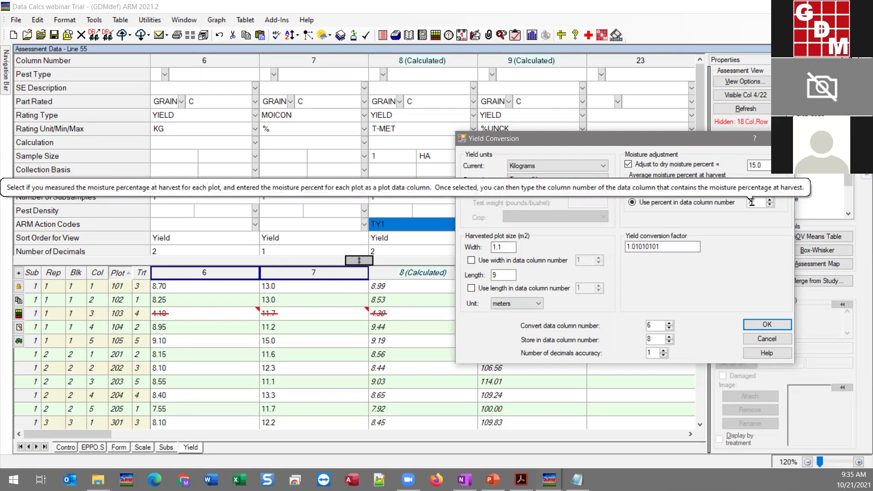
{"action": "left_click", "coordinate": [685, 247]}
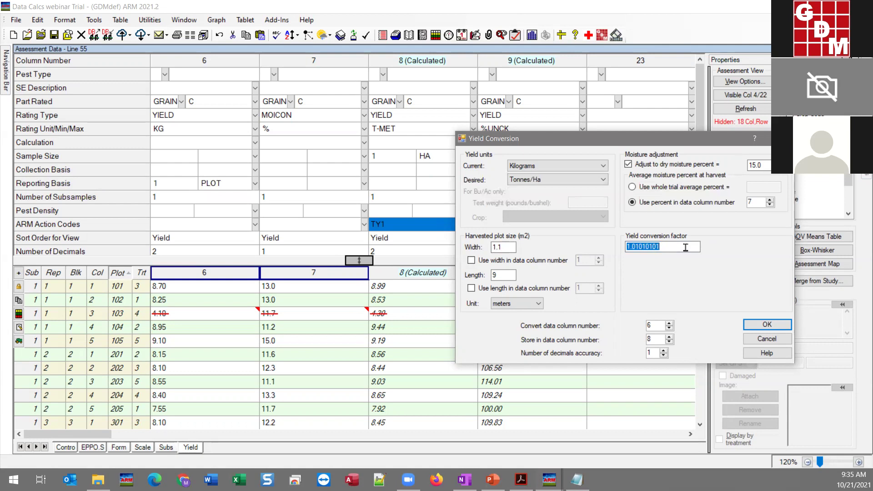
Step: Review the conversion's source column, destination column and decimal accuracy, and close the yield conversion without applying it
{"action": "left_click", "coordinate": [657, 326]}
{"action": "left_click", "coordinate": [660, 341]}
{"action": "left_click", "coordinate": [664, 350]}
{"action": "left_click", "coordinate": [767, 339]}
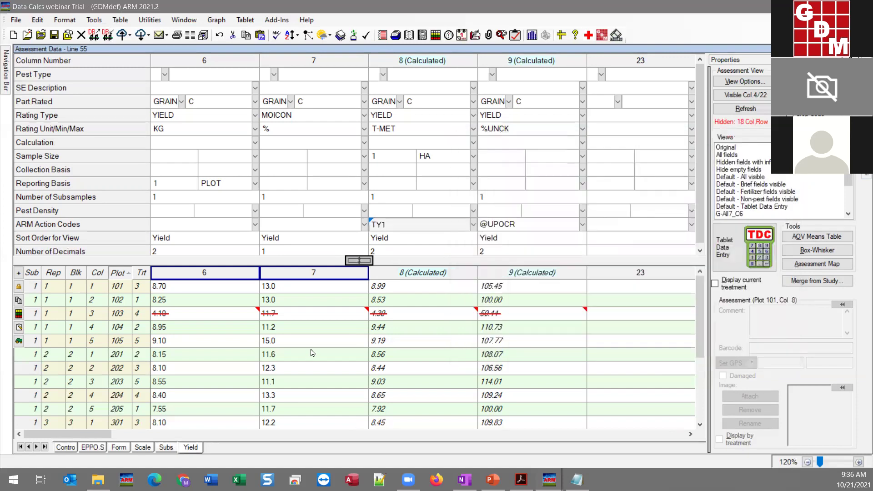
Step: Inspect the unrounded calculated yields in column 8 for plots 102, 101 and 201
{"action": "left_click", "coordinate": [400, 299]}
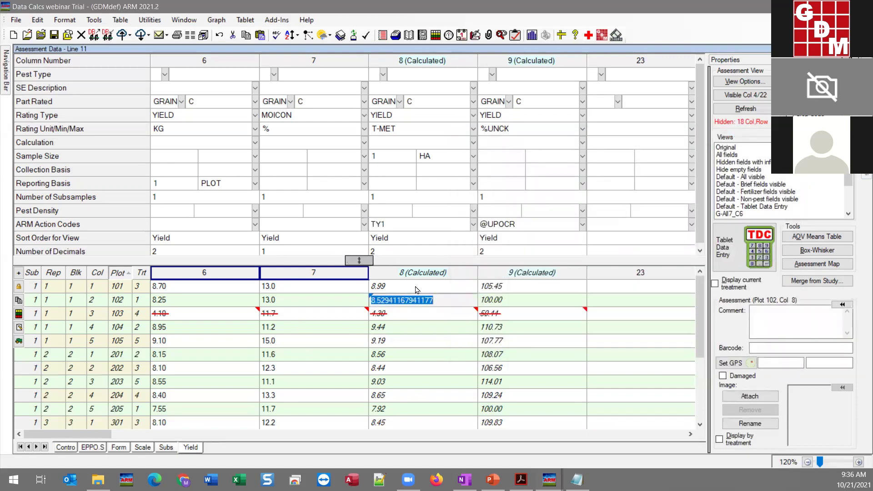
{"action": "left_click", "coordinate": [416, 290]}
{"action": "left_click", "coordinate": [402, 353]}
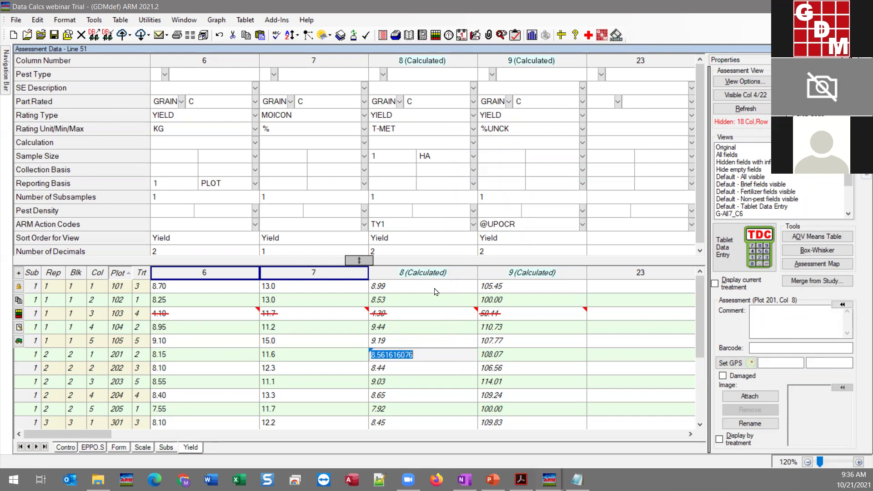
{"action": "left_click", "coordinate": [530, 228]}
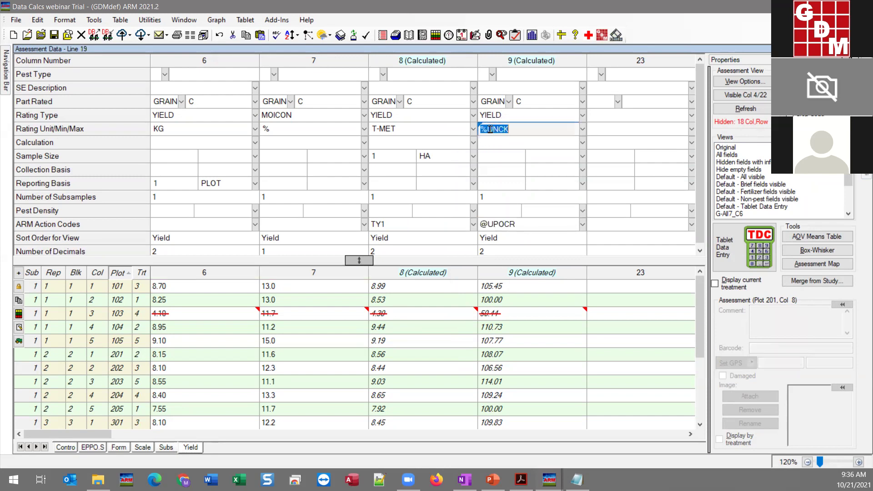
{"action": "left_click", "coordinate": [583, 227]}
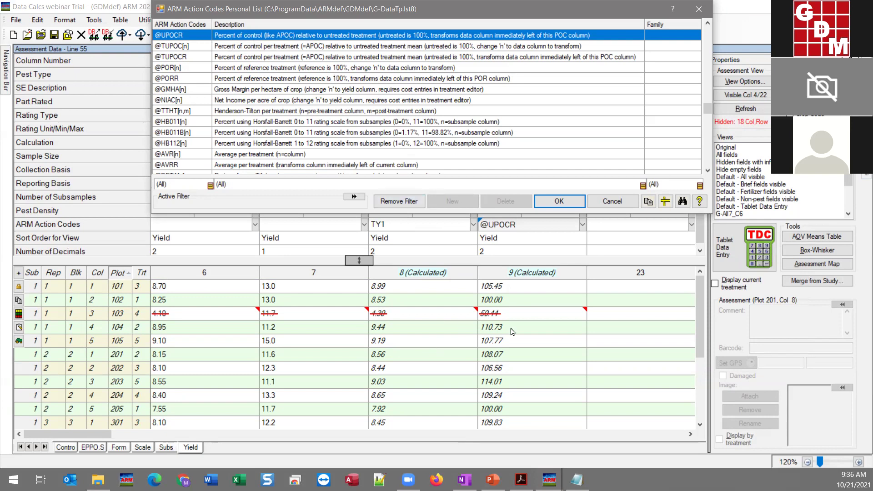
{"action": "left_click", "coordinate": [612, 201]}
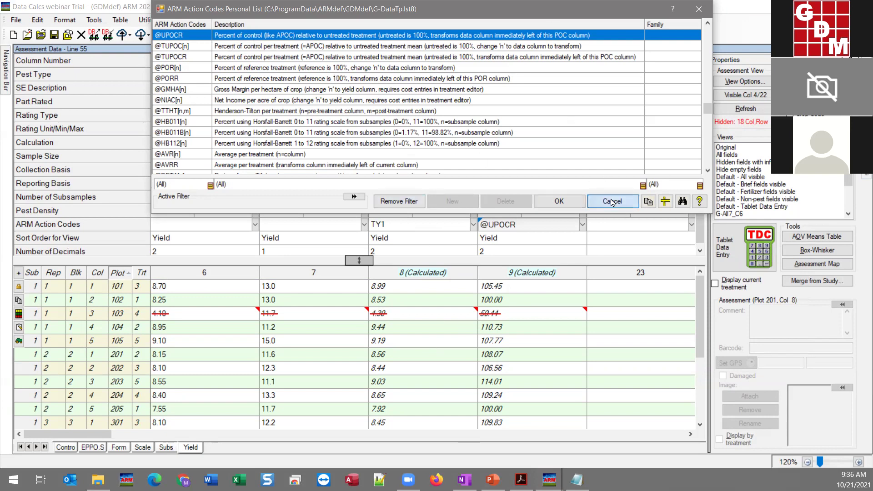
Step: Sort the plot data by treatment number and select the treatment 1 values in column 9
{"action": "left_click", "coordinate": [143, 274]}
{"action": "left_click_drag", "start_coordinate": [498, 287], "coordinate": [514, 333]}
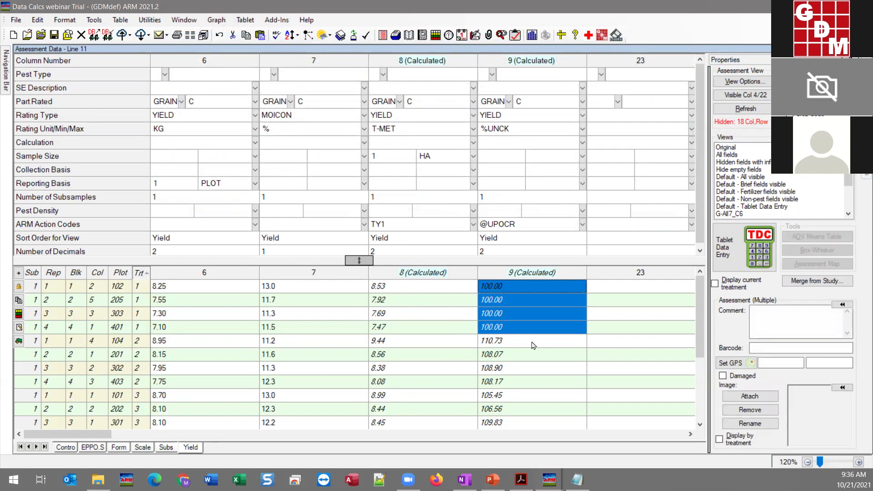
Step: Examine the column 9 yields relative to the untreated check across the remaining treatments, and return to treatment 1
{"action": "left_click", "coordinate": [533, 345]}
{"action": "left_click", "coordinate": [531, 359]}
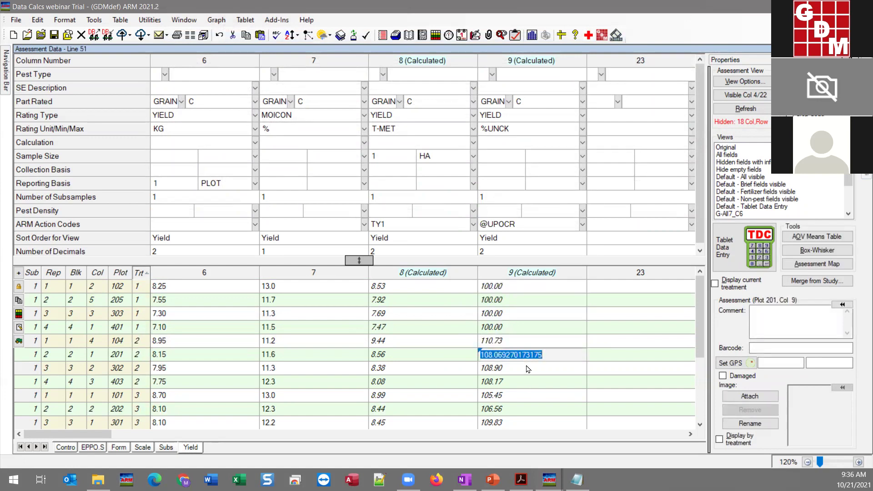
{"action": "left_click", "coordinate": [528, 370]}
{"action": "left_click", "coordinate": [525, 381]}
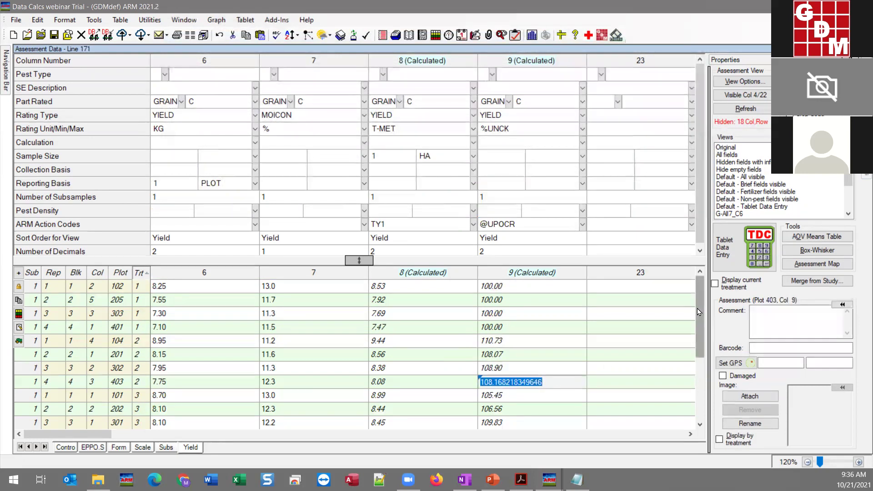
{"action": "scroll", "coordinate": [699, 322], "scroll_direction": "down", "scroll_amount": 1}
{"action": "left_click_drag", "start_coordinate": [697, 319], "coordinate": [695, 392]}
{"action": "left_click", "coordinate": [524, 340]}
{"action": "left_click", "coordinate": [508, 382]}
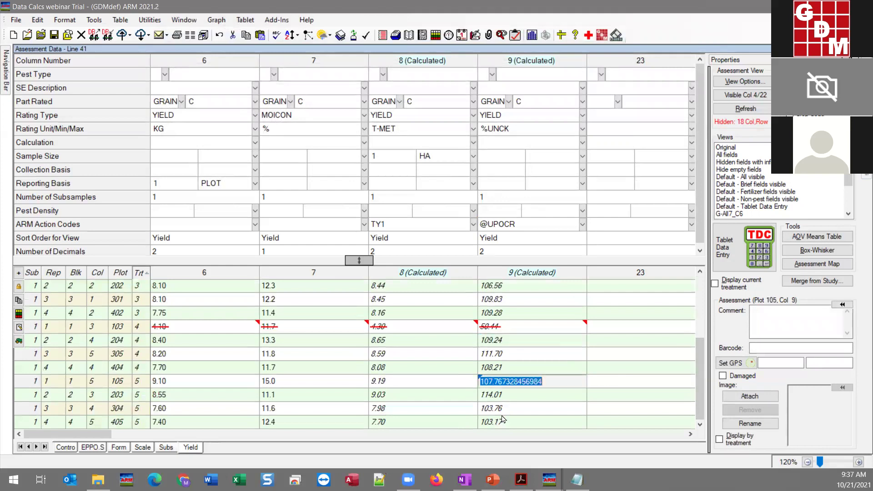
{"action": "left_click", "coordinate": [503, 428]}
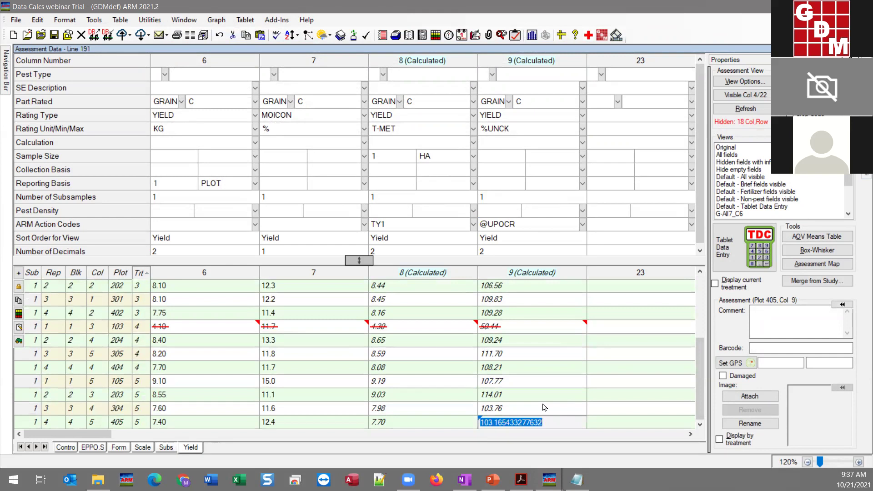
{"action": "left_click_drag", "start_coordinate": [703, 385], "coordinate": [706, 284]}
{"action": "left_click", "coordinate": [528, 299]}
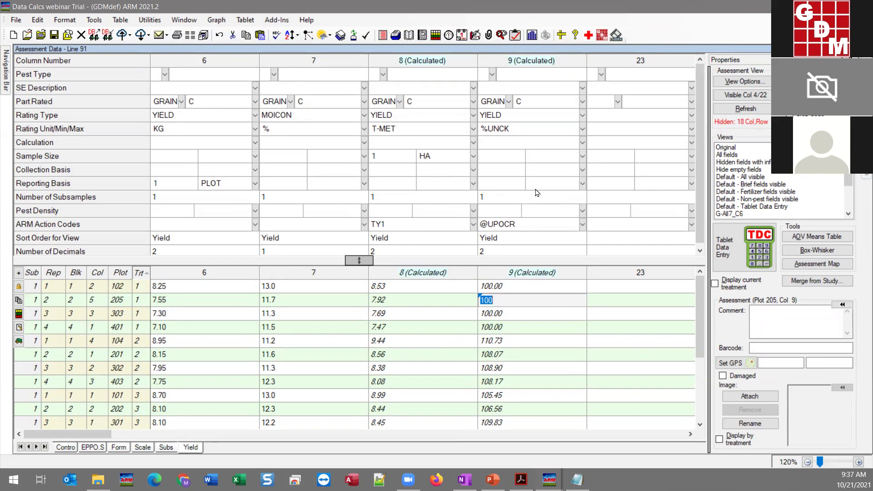
Step: Switch to the PowerPoint presentation and show slide 7 on EPPO Rating Scales
{"action": "key", "text": "alt+Tab"}
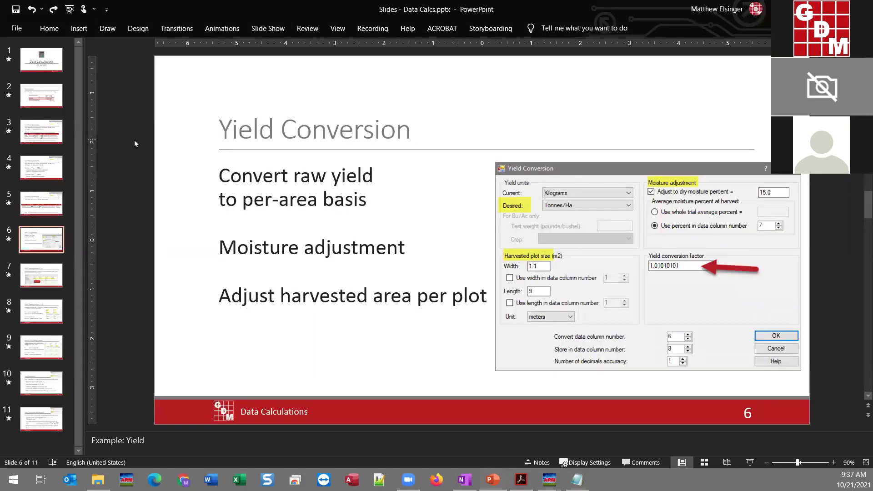
{"action": "left_click", "coordinate": [44, 283]}
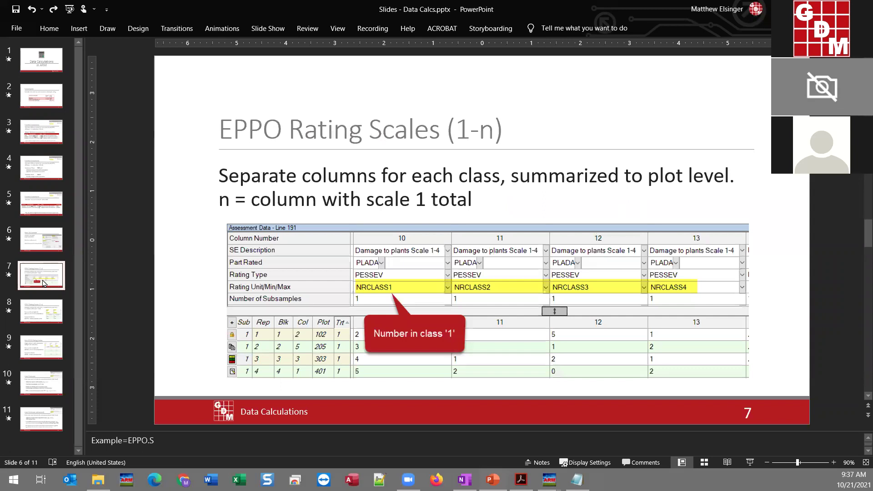
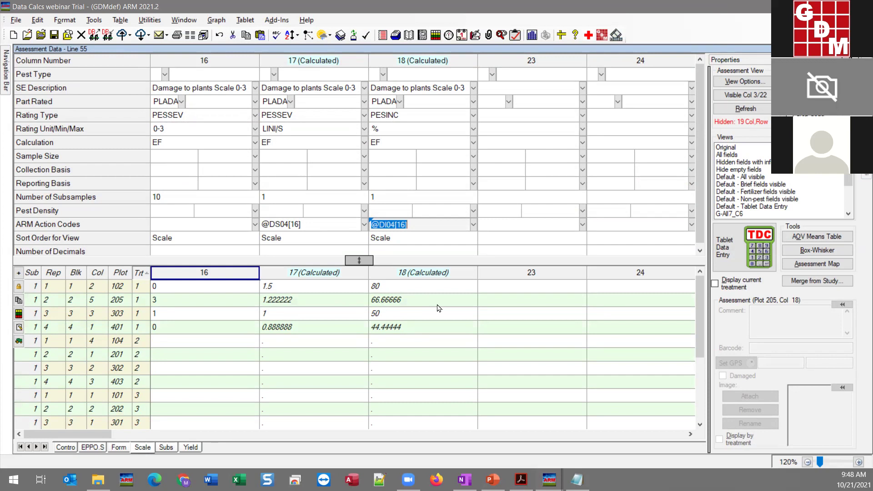
Step: Switch to PowerPoint, show slide 10 on User Formulas, and return to the Data Calcs webinar Trial in ARM
{"action": "key", "text": "alt+Tab"}
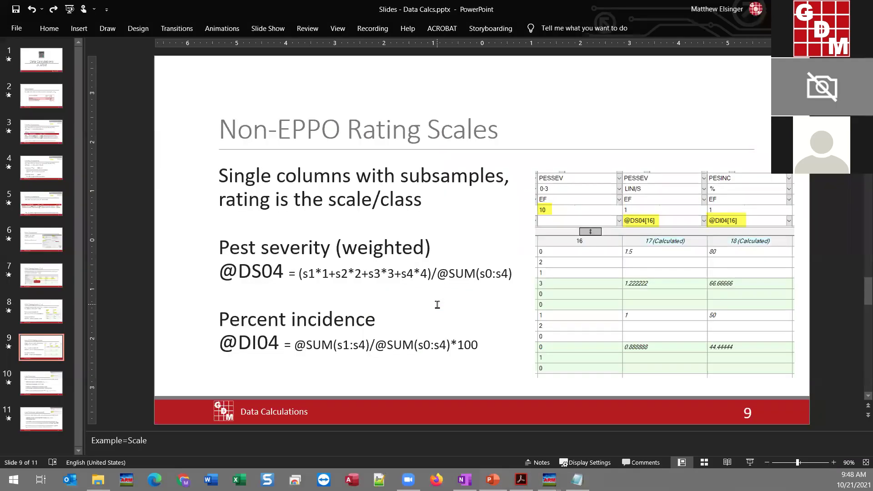
{"action": "left_click", "coordinate": [40, 381]}
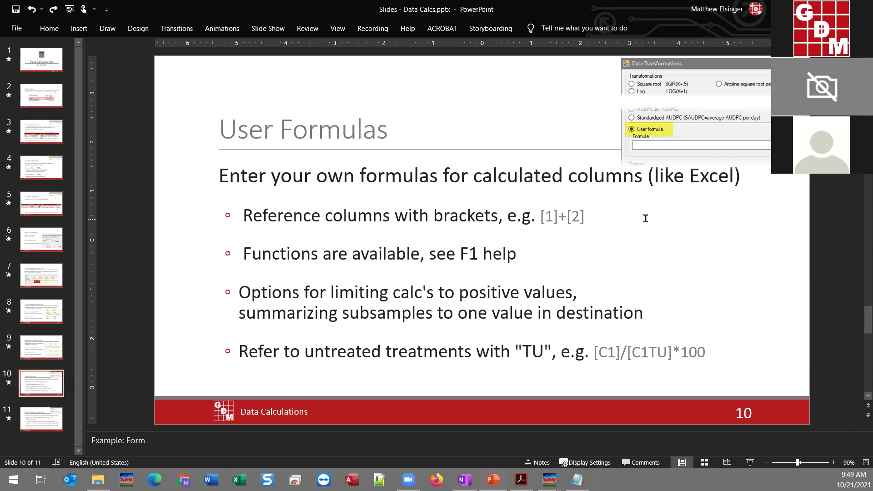
{"action": "mouse_move", "coordinate": [549, 479]}
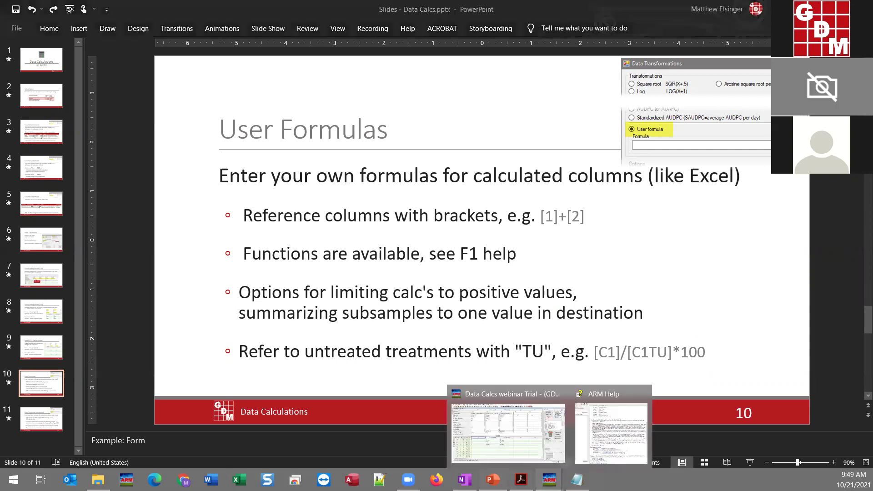
{"action": "left_click", "coordinate": [530, 437]}
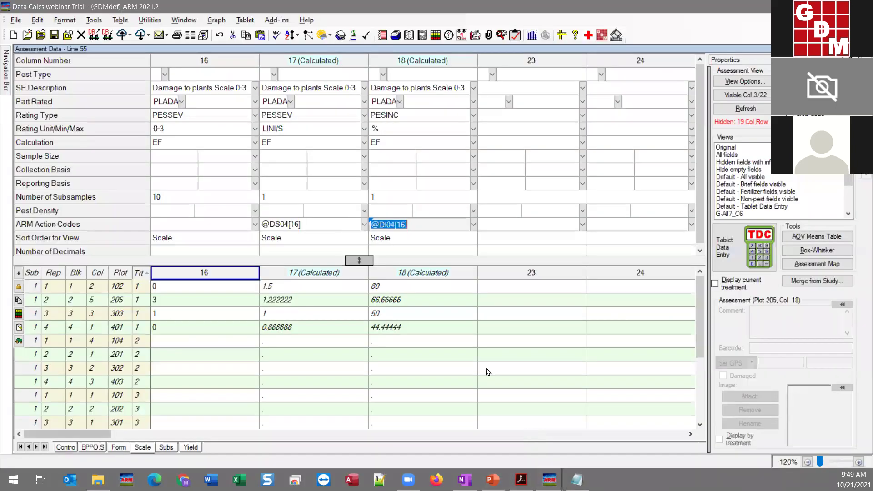
Step: Show the Form assessment columns and select the column 19 value for subsample 1 of plot 102
{"action": "left_click", "coordinate": [118, 448]}
{"action": "left_click", "coordinate": [199, 314]}
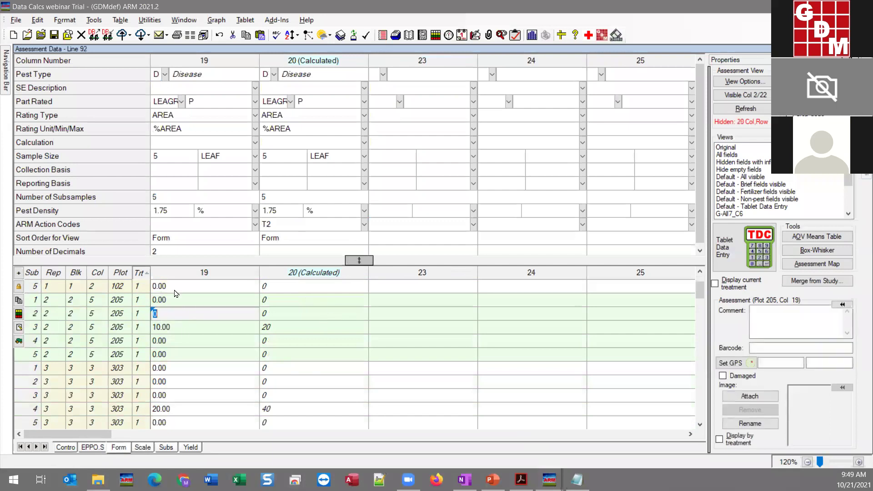
{"action": "scroll", "coordinate": [175, 293], "scroll_direction": "up", "scroll_amount": 2}
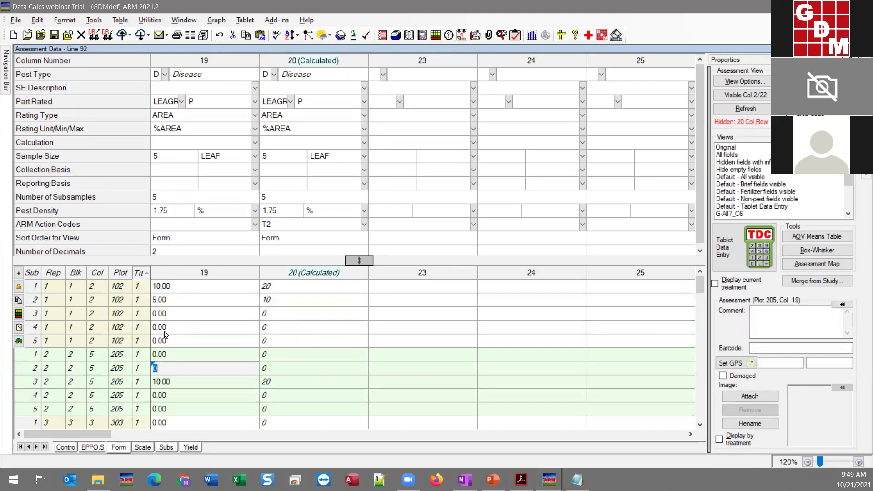
{"action": "left_click", "coordinate": [180, 289]}
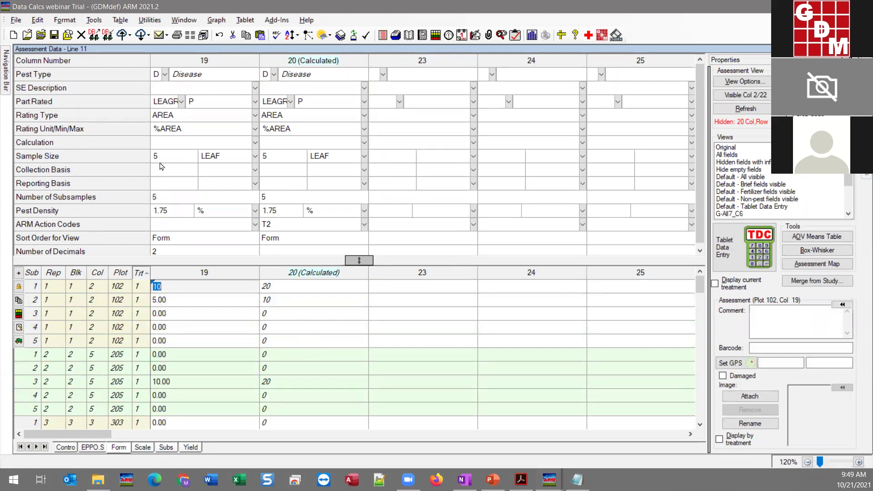
Step: Open the Data Transformations dialog for column 19 and choose a user formula
{"action": "left_click", "coordinate": [101, 24]}
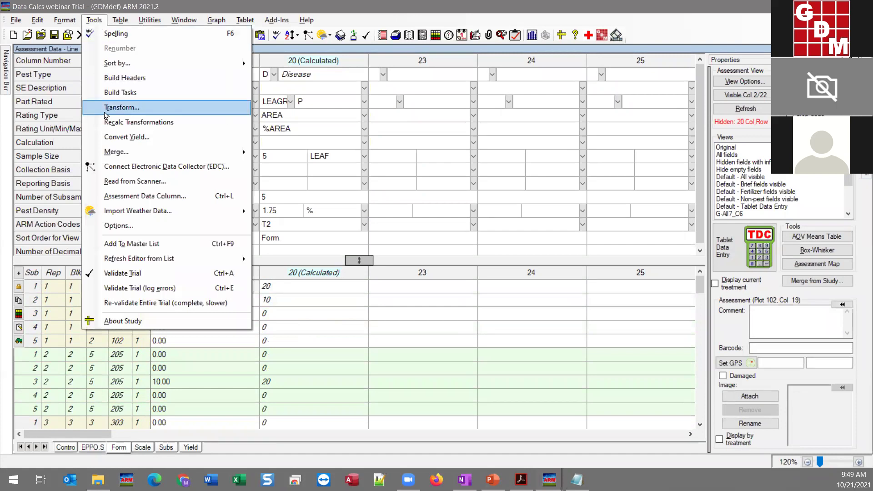
{"action": "left_click", "coordinate": [105, 109]}
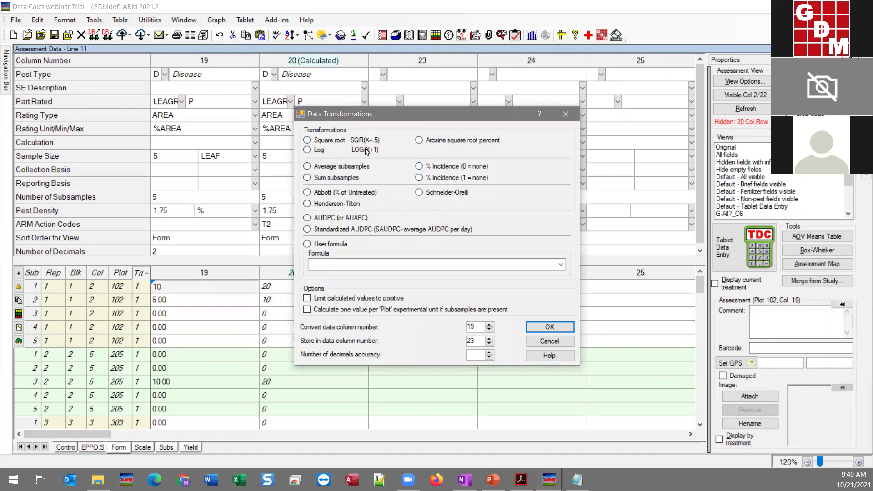
{"action": "left_click", "coordinate": [307, 244]}
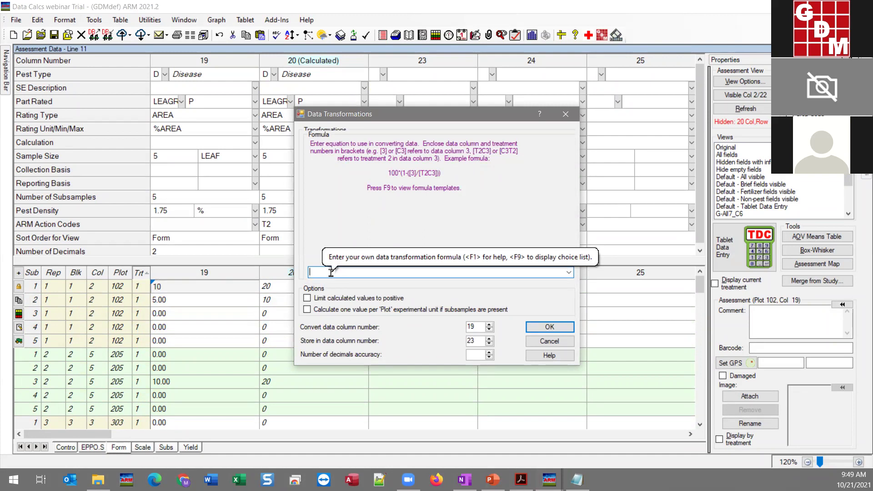
Step: Try the user formula [19]+[20]+[21] for the transformation, and clear the formula
{"action": "type", "text": "["}
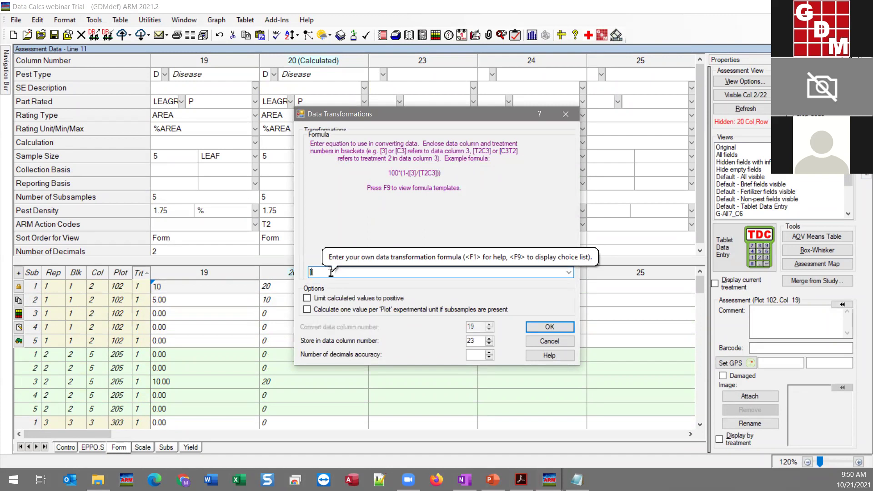
{"action": "type", "text": "19"}
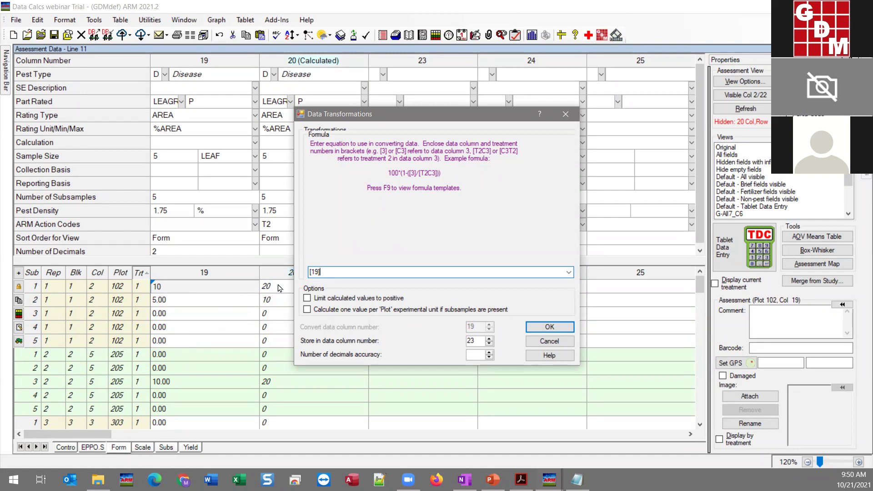
{"action": "type", "text": "+[20"}
{"action": "type", "text": "+[21]"}
{"action": "left_click_drag", "start_coordinate": [395, 270], "coordinate": [274, 275]}
{"action": "key", "text": "BackSpace"}
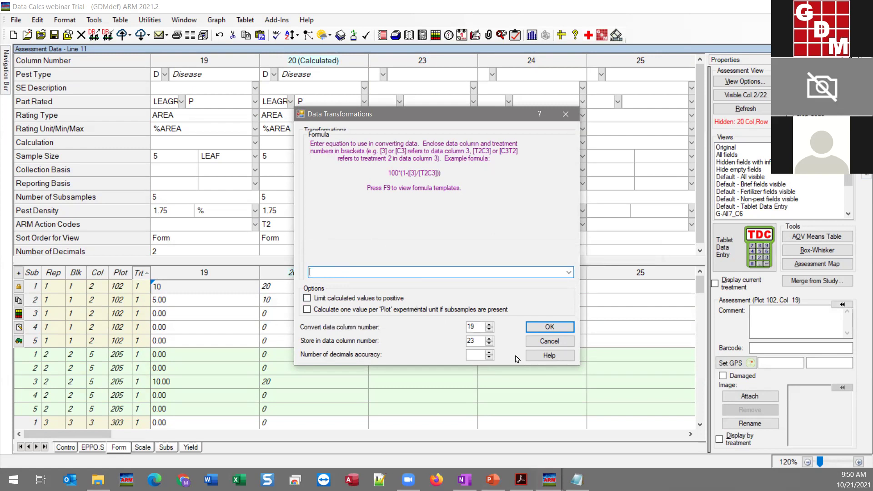
Step: Switch to PowerPoint to view the User Formulas slide, and return to the Data Calcs webinar Trial in ARM
{"action": "left_click", "coordinate": [492, 479]}
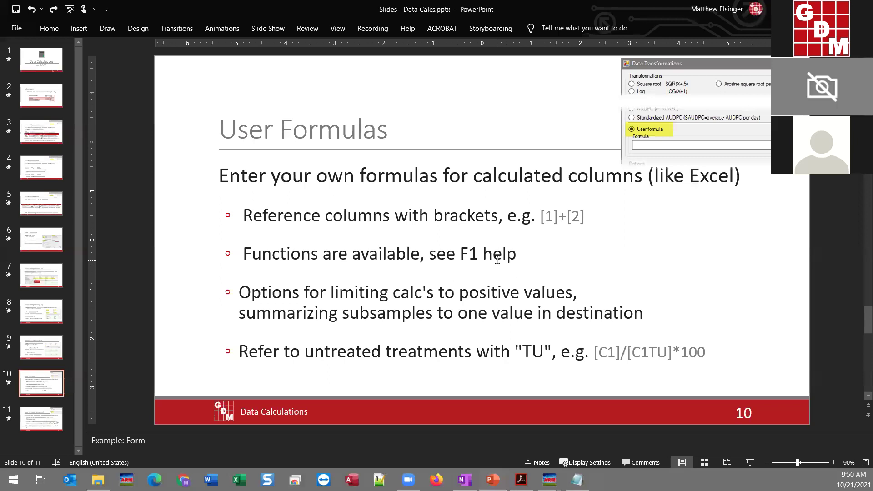
{"action": "mouse_move", "coordinate": [549, 478]}
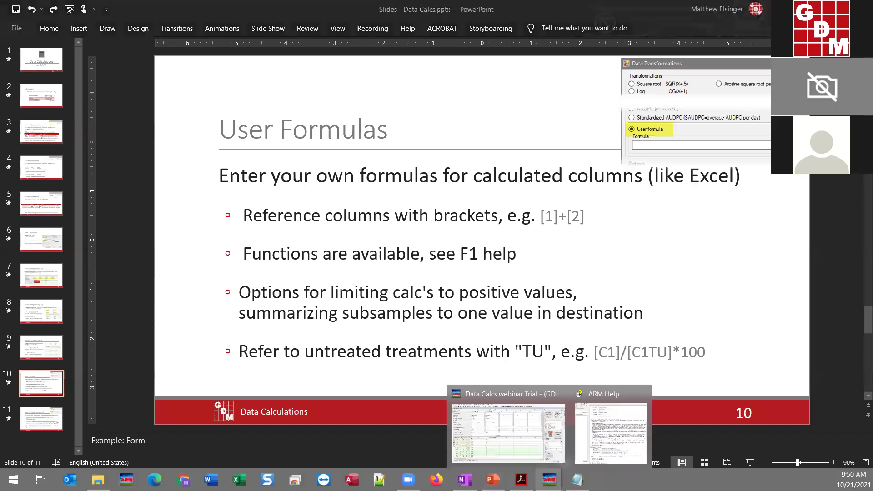
{"action": "left_click", "coordinate": [522, 433]}
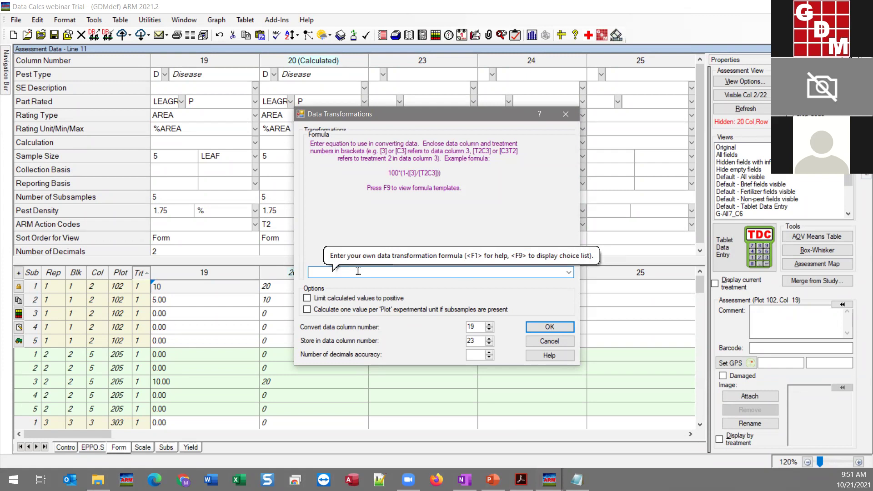
Step: Open the Data Transformation Formula help topic and arrange it beside the Data Transformations dialog
{"action": "key", "text": "F9"}
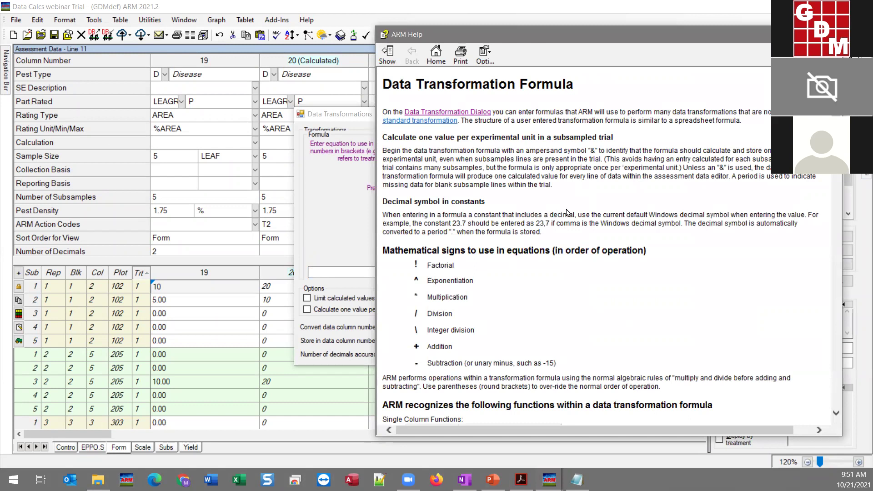
{"action": "left_click", "coordinate": [334, 122]}
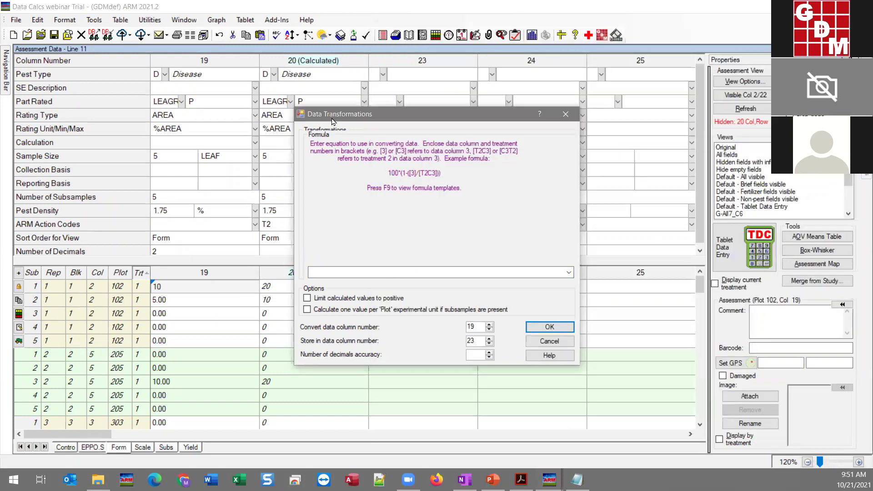
{"action": "left_click_drag", "start_coordinate": [333, 122], "coordinate": [118, 106]}
{"action": "mouse_move", "coordinate": [550, 480]}
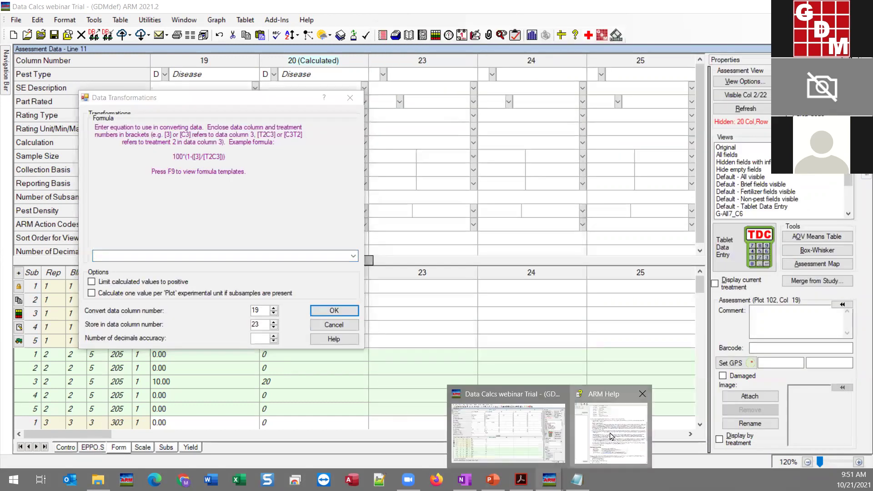
{"action": "left_click", "coordinate": [611, 436]}
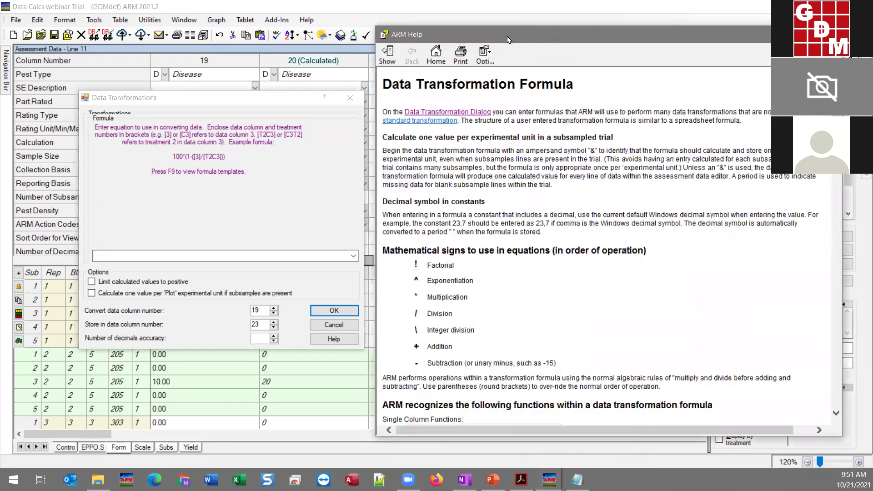
{"action": "left_click_drag", "start_coordinate": [509, 40], "coordinate": [535, 33]}
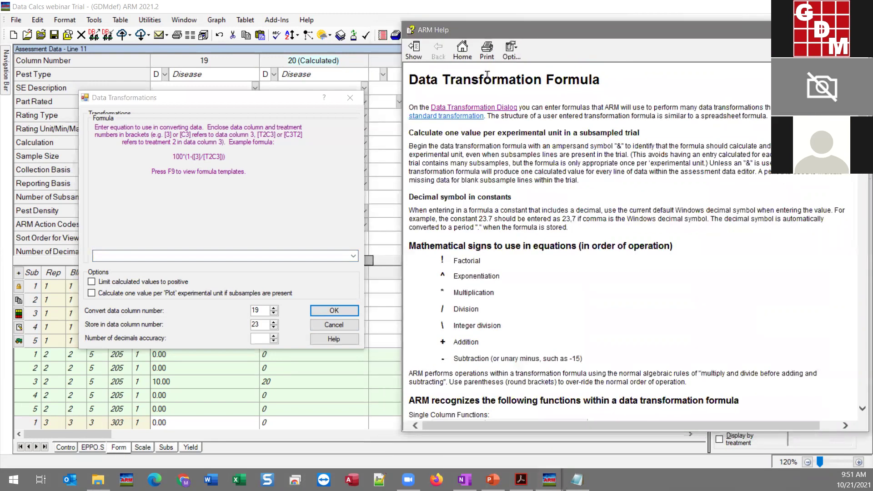
Step: Examine the mathematical signs and single column functions described in the Data Transformation Formula help
{"action": "left_click_drag", "start_coordinate": [411, 82], "coordinate": [545, 83]}
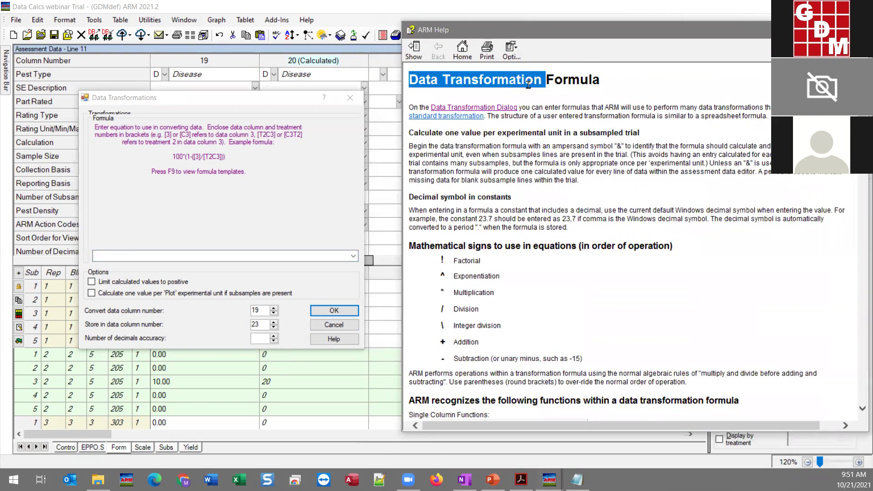
{"action": "left_click", "coordinate": [559, 178]}
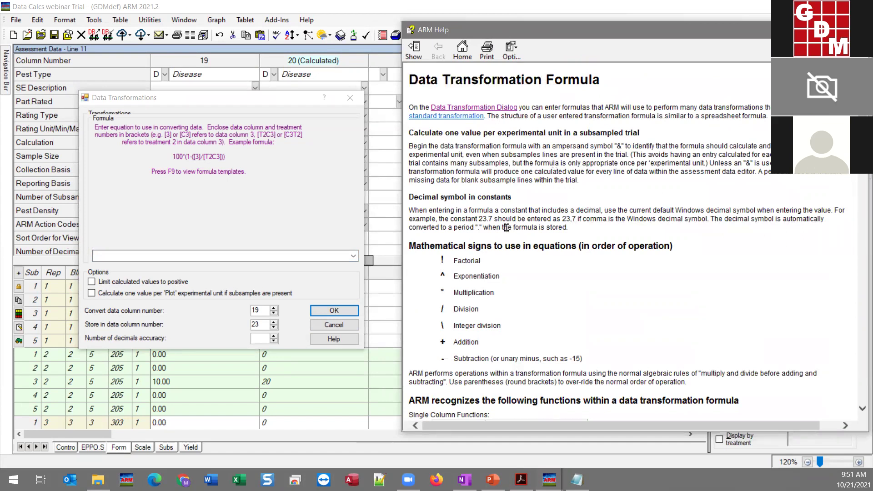
{"action": "scroll", "coordinate": [508, 228], "scroll_direction": "down", "scroll_amount": 2}
{"action": "left_click_drag", "start_coordinate": [428, 209], "coordinate": [570, 306]}
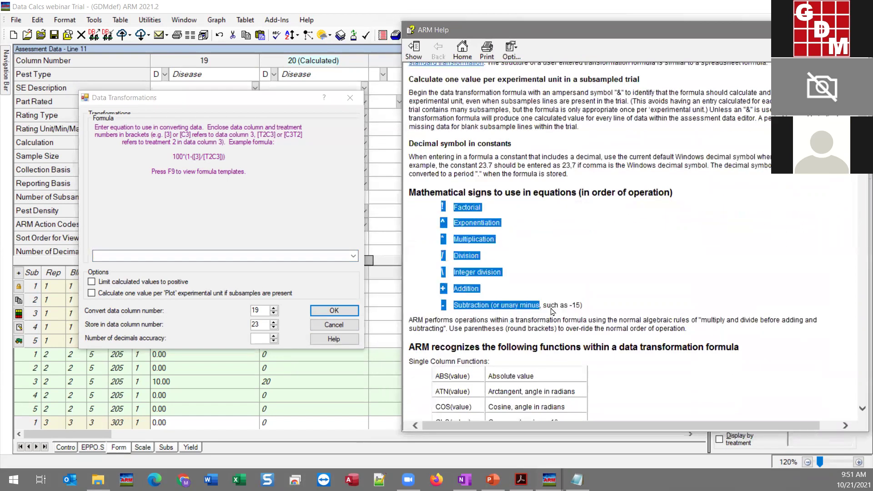
{"action": "left_click", "coordinate": [452, 226]}
{"action": "scroll", "coordinate": [443, 303], "scroll_direction": "down", "scroll_amount": 6}
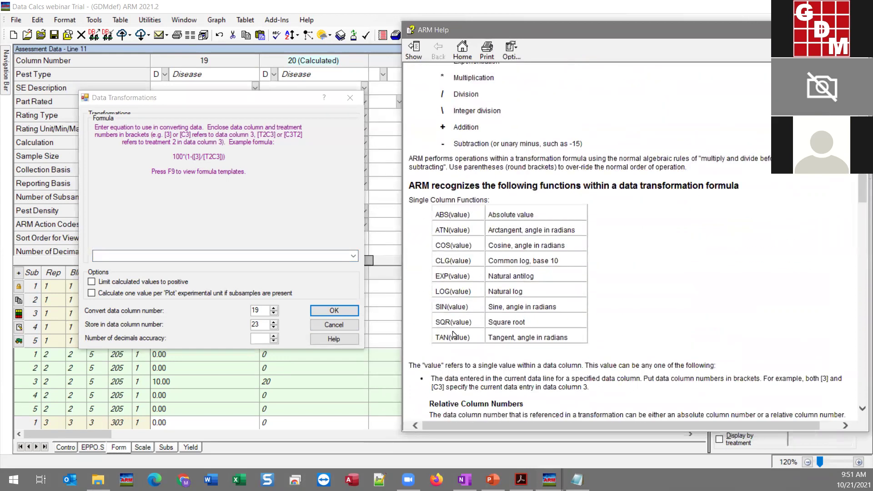
{"action": "scroll", "coordinate": [453, 337], "scroll_direction": "down", "scroll_amount": 8}
{"action": "scroll", "coordinate": [498, 307], "scroll_direction": "down", "scroll_amount": 2}
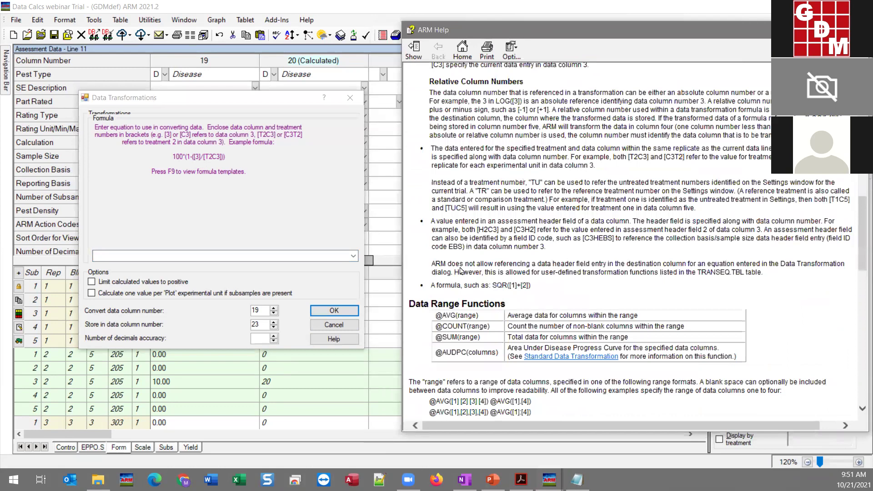
{"action": "scroll", "coordinate": [463, 271], "scroll_direction": "down", "scroll_amount": 4}
{"action": "left_click_drag", "start_coordinate": [439, 263], "coordinate": [483, 262]}
{"action": "scroll", "coordinate": [482, 311], "scroll_direction": "down", "scroll_amount": 7}
{"action": "scroll", "coordinate": [482, 311], "scroll_direction": "down", "scroll_amount": 13}
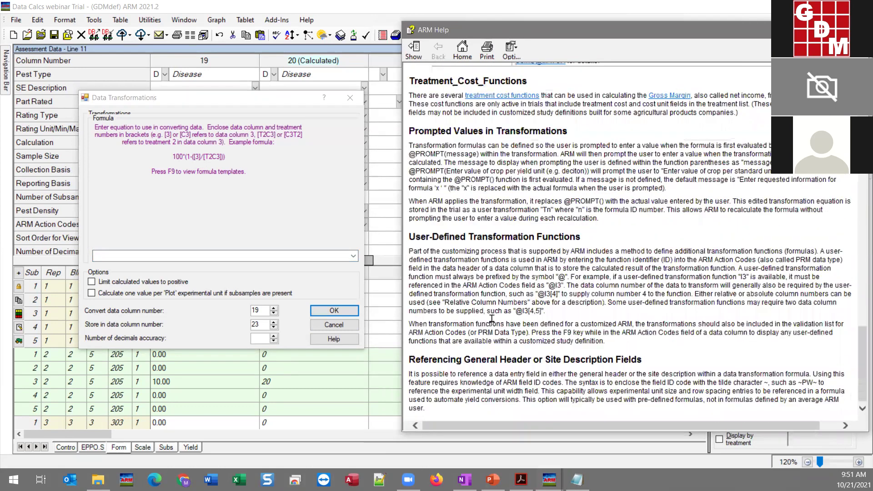
{"action": "scroll", "coordinate": [493, 323], "scroll_direction": "up", "scroll_amount": 18}
{"action": "scroll", "coordinate": [492, 323], "scroll_direction": "up", "scroll_amount": 10}
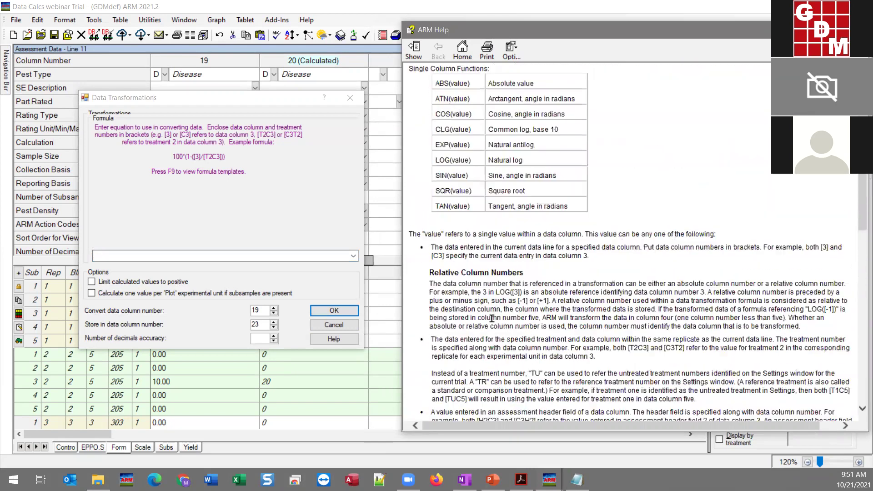
{"action": "scroll", "coordinate": [668, 195], "scroll_direction": "up", "scroll_amount": 7}
{"action": "scroll", "coordinate": [668, 195], "scroll_direction": "down", "scroll_amount": 7}
{"action": "scroll", "coordinate": [680, 317], "scroll_direction": "down", "scroll_amount": 20}
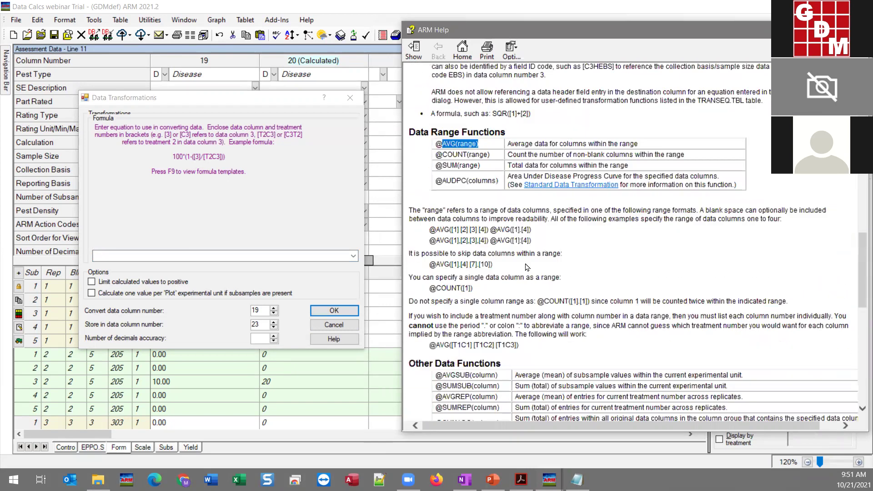
{"action": "scroll", "coordinate": [600, 282], "scroll_direction": "up", "scroll_amount": 20}
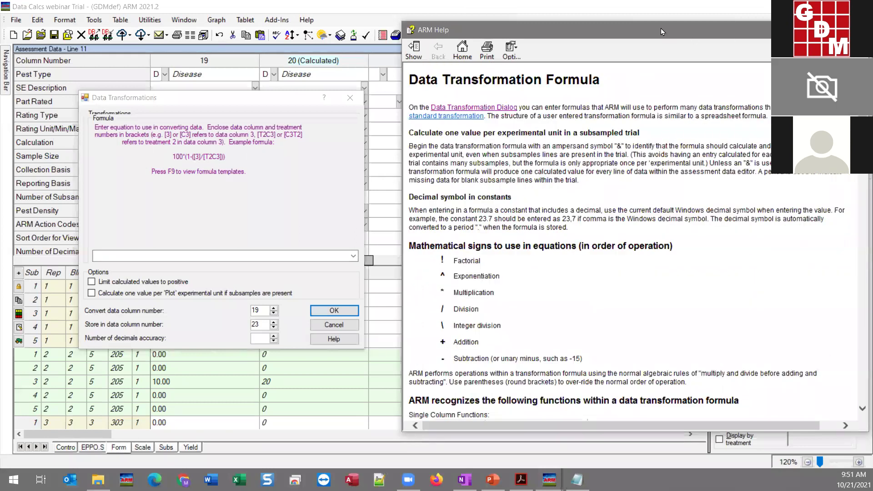
{"action": "left_click", "coordinate": [861, 29]}
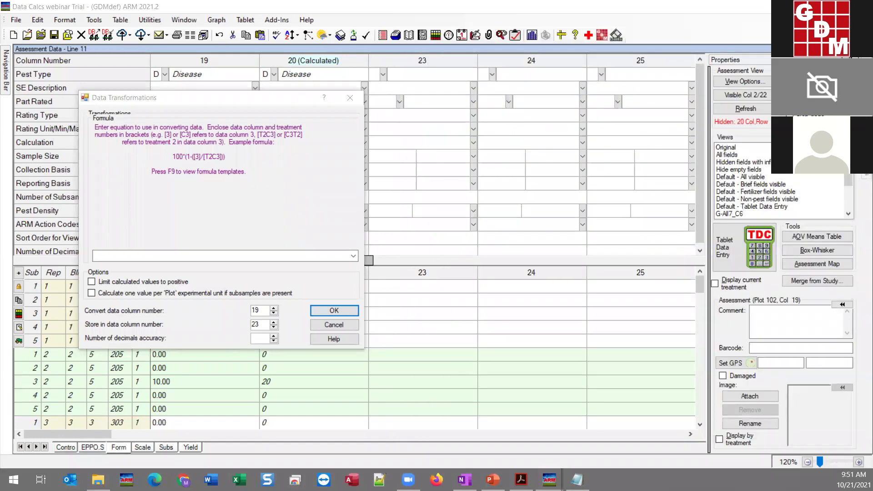
{"action": "left_click_drag", "start_coordinate": [173, 97], "coordinate": [409, 88]}
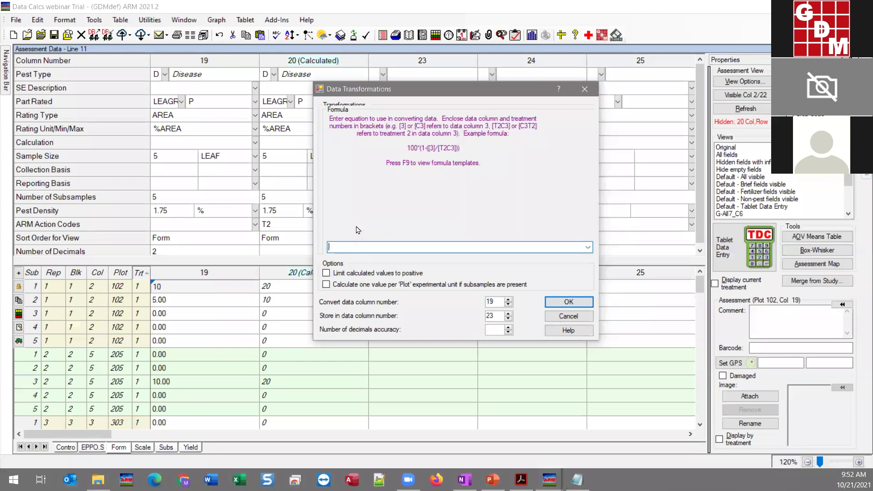
Step: Switch to PowerPoint to review the slide 10 point on limiting calculations and summarizing subsamples, and return to ARM
{"action": "left_click", "coordinate": [493, 480]}
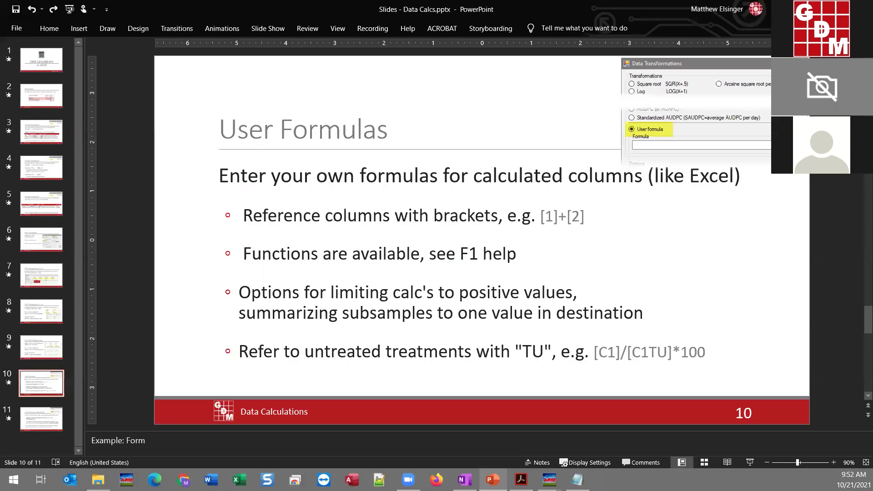
{"action": "left_click", "coordinate": [309, 297]}
{"action": "left_click", "coordinate": [386, 314]}
{"action": "left_click", "coordinate": [272, 312]}
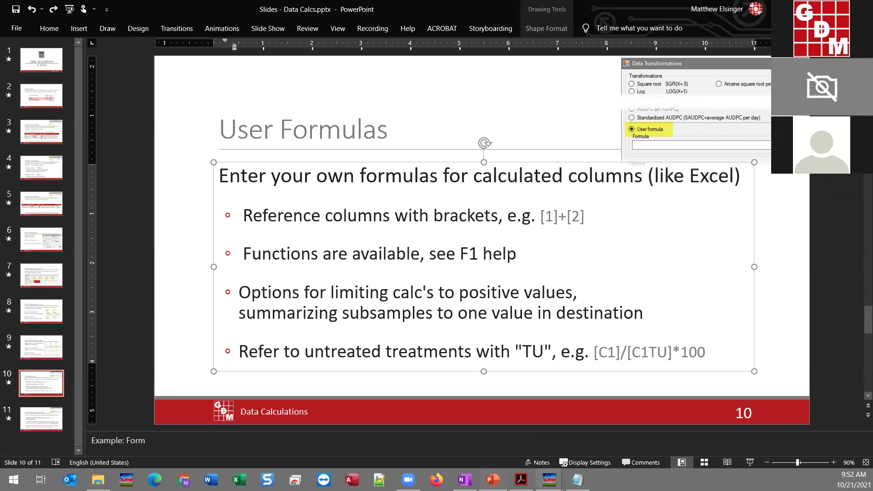
{"action": "left_click", "coordinate": [549, 480]}
{"action": "left_click", "coordinate": [509, 436]}
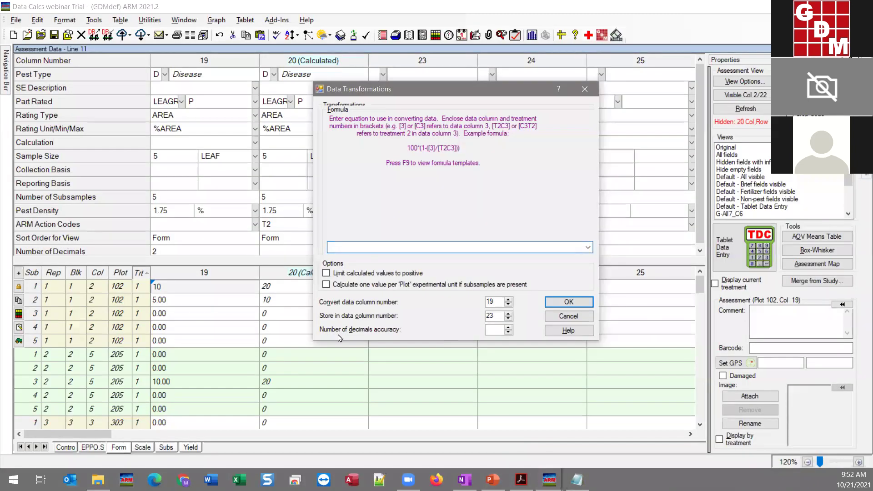
Step: Cancel the transformation for column 19 and open the Data Transformations settings for calculated column 20
{"action": "mouse_move", "coordinate": [377, 277]}
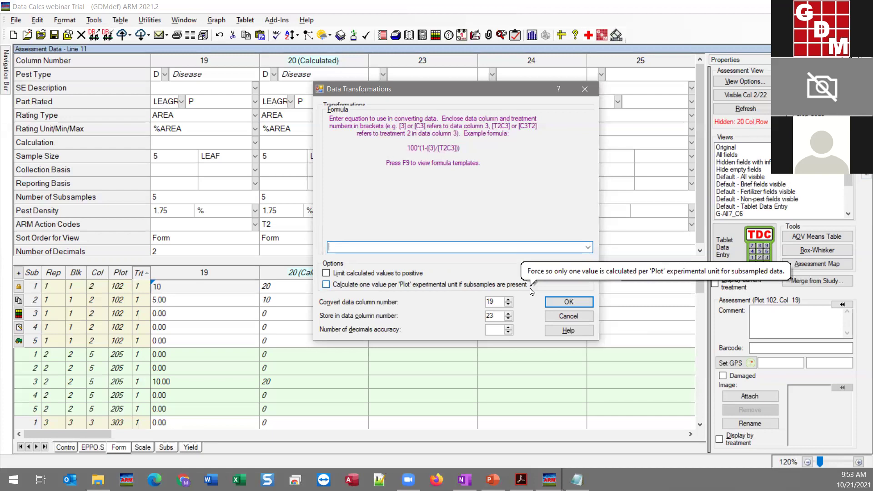
{"action": "left_click", "coordinate": [584, 318]}
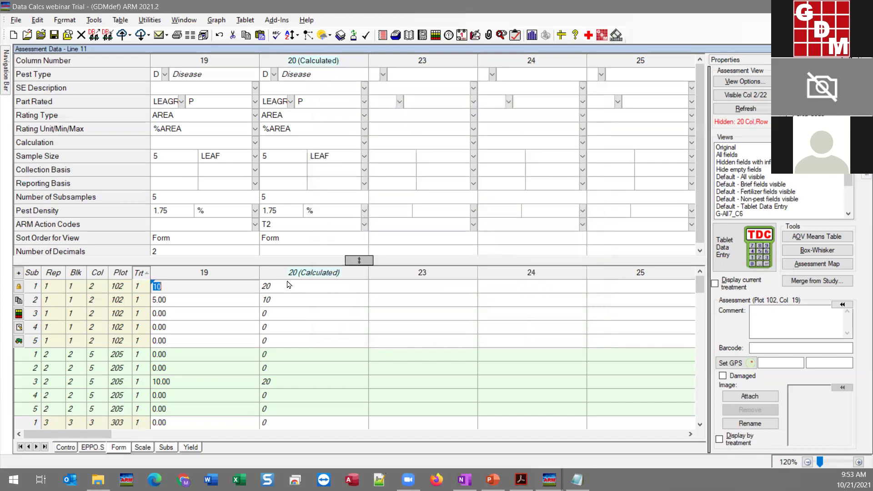
{"action": "left_click", "coordinate": [277, 215]}
{"action": "left_click", "coordinate": [277, 228]}
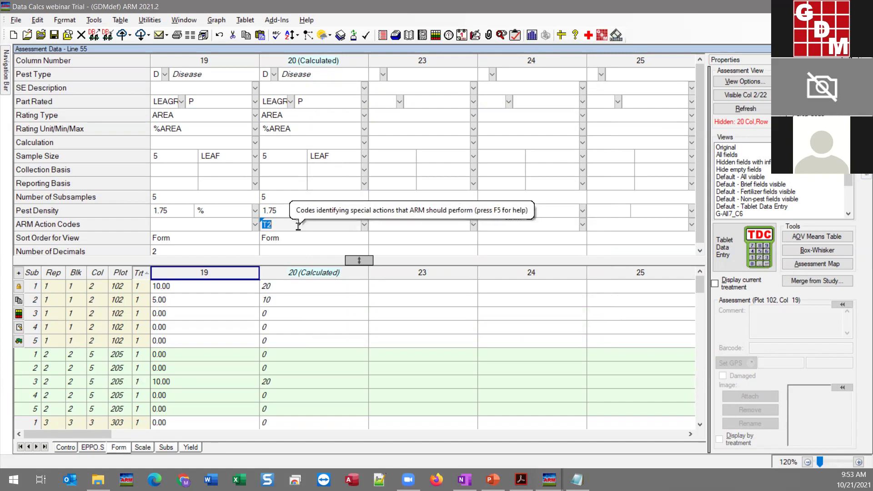
{"action": "left_click", "coordinate": [93, 20]}
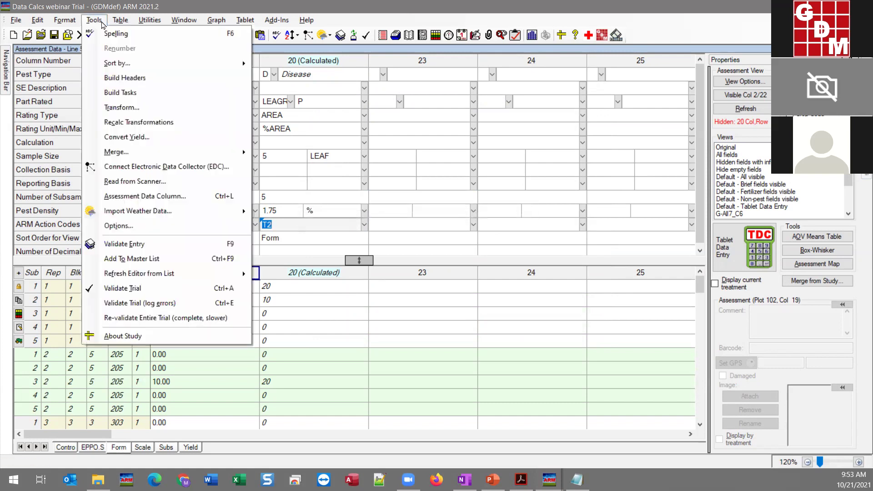
{"action": "left_click", "coordinate": [122, 108]}
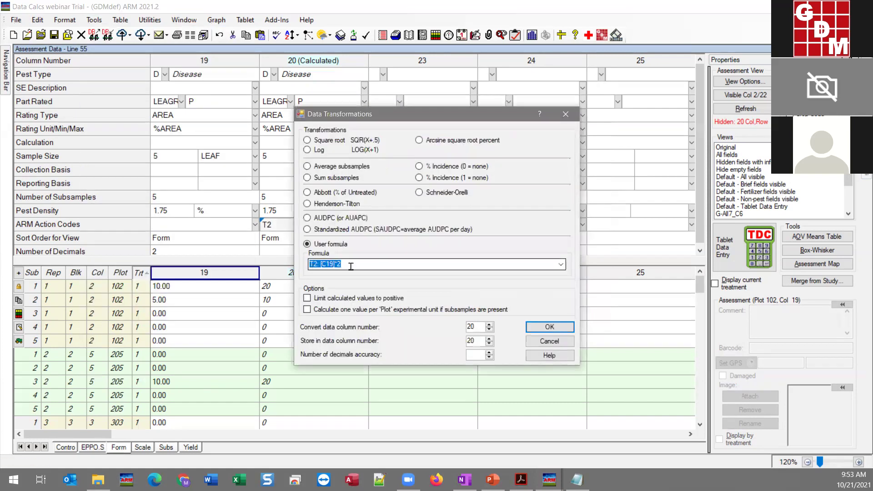
Step: Set column 20's [C19]*2 formula to calculate one value per plot when subsamples are present, overwriting the existing data
{"action": "left_click", "coordinate": [344, 273]}
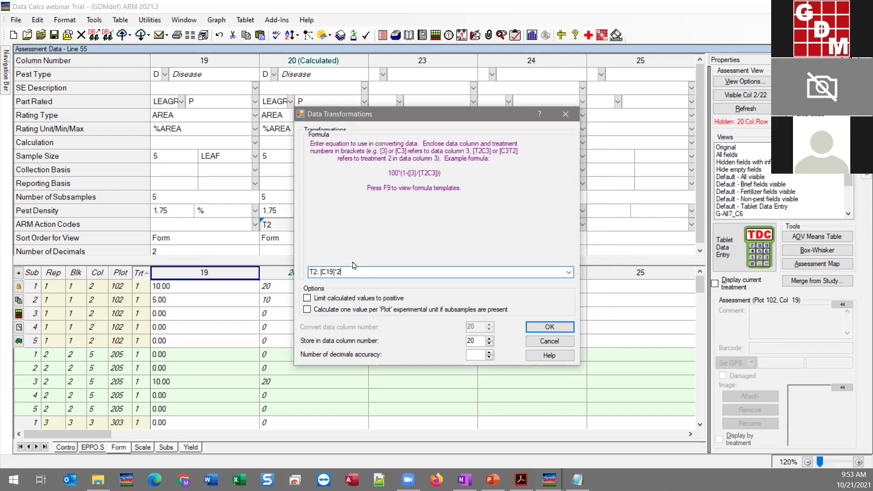
{"action": "left_click_drag", "start_coordinate": [364, 117], "coordinate": [435, 120]}
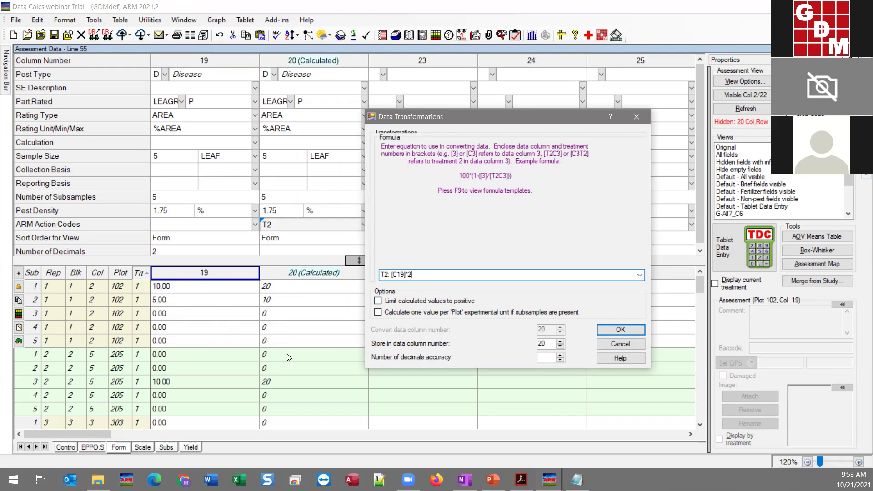
{"action": "left_click", "coordinate": [399, 313]}
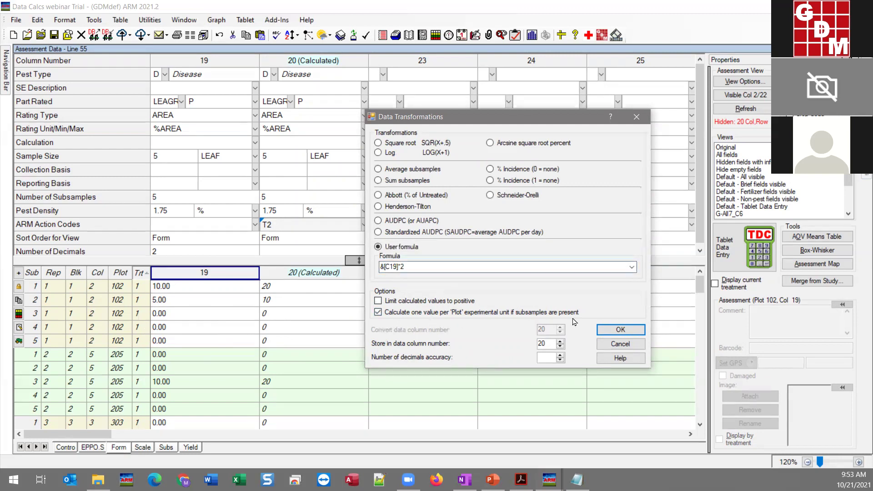
{"action": "left_click", "coordinate": [615, 329]}
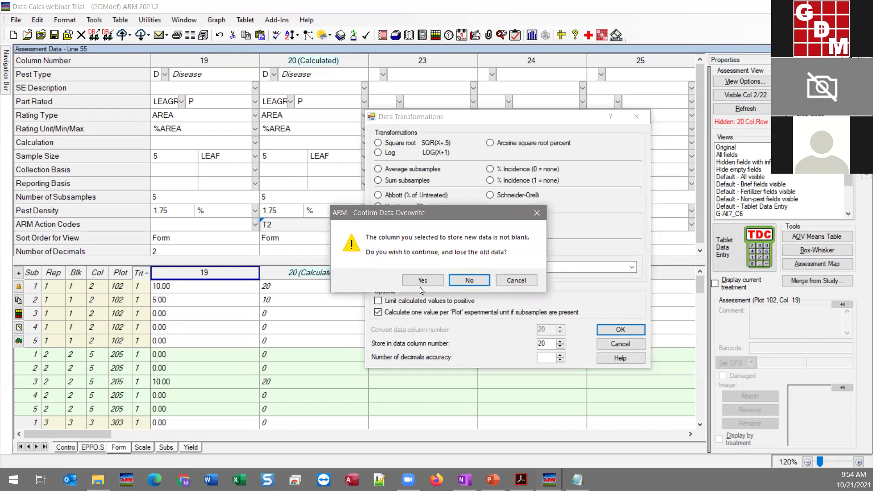
{"action": "left_click", "coordinate": [423, 282]}
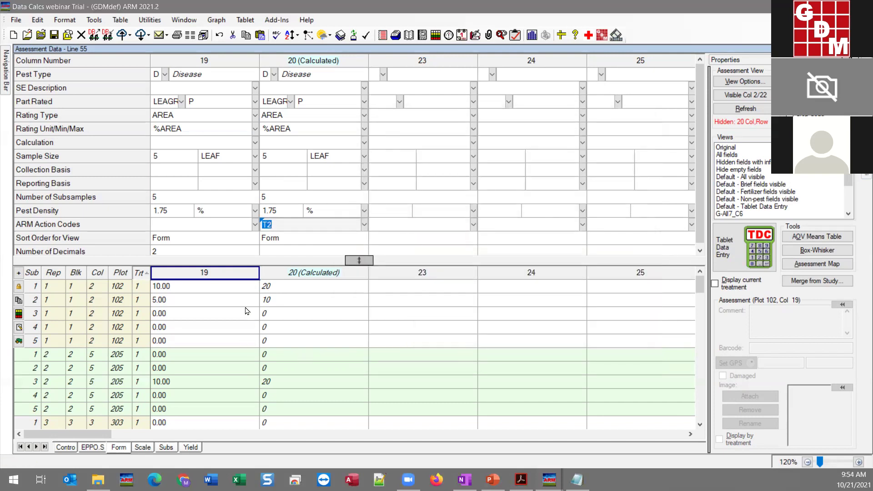
Step: Set the Number of Subsamples for column 20 to 1 and show its plot-level values
{"action": "left_click", "coordinate": [214, 297]}
{"action": "left_click", "coordinate": [280, 198]}
{"action": "type", "text": "1"}
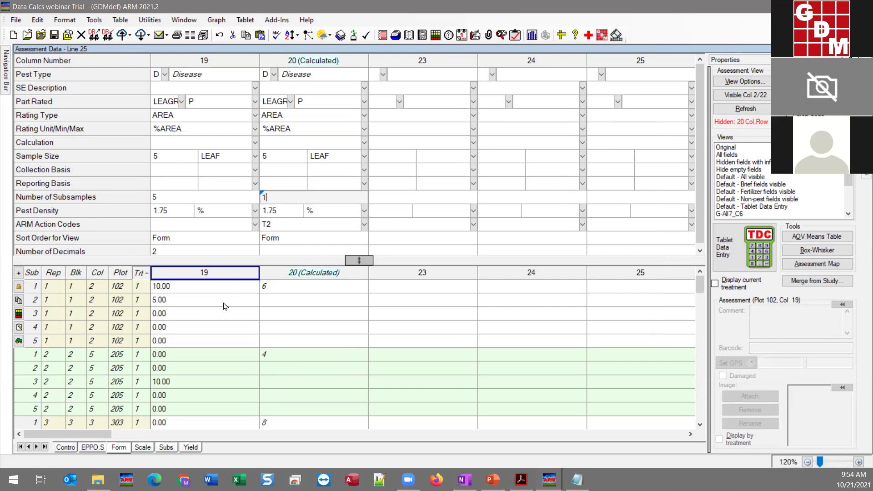
{"action": "left_click", "coordinate": [274, 295]}
{"action": "left_click", "coordinate": [291, 286]}
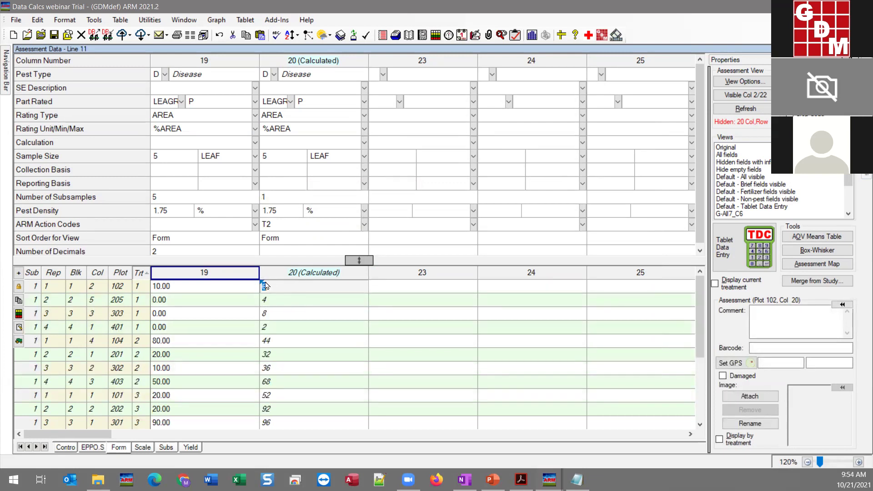
Step: Compare column 19's five subsamples for plots 102 and 205 with the per-plot values calculated in column 20
{"action": "left_click", "coordinate": [190, 287]}
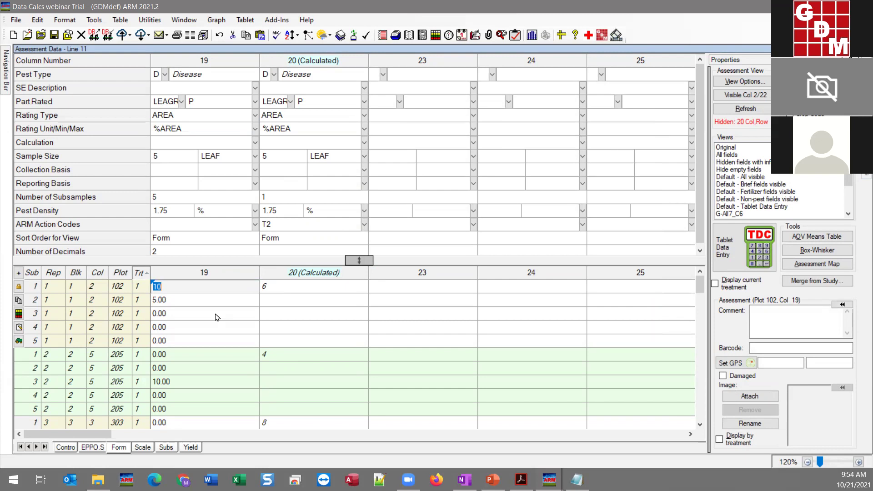
{"action": "left_click_drag", "start_coordinate": [198, 288], "coordinate": [193, 336]}
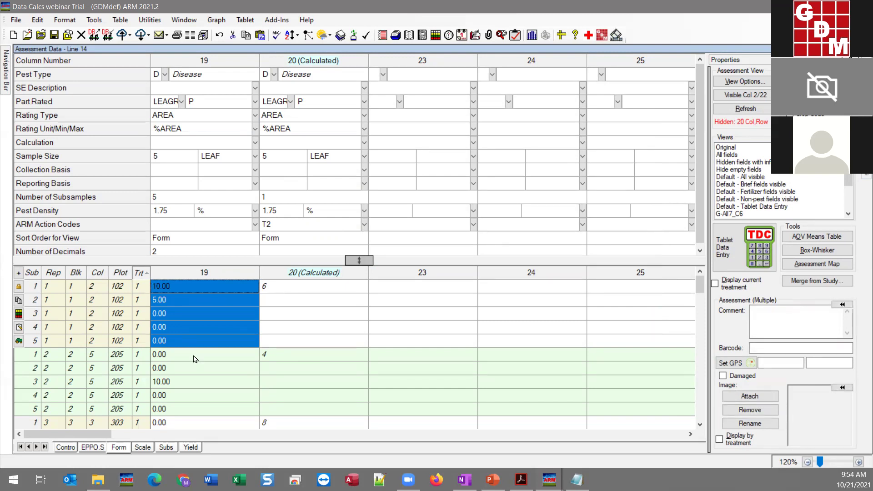
{"action": "left_click_drag", "start_coordinate": [170, 358], "coordinate": [173, 415]}
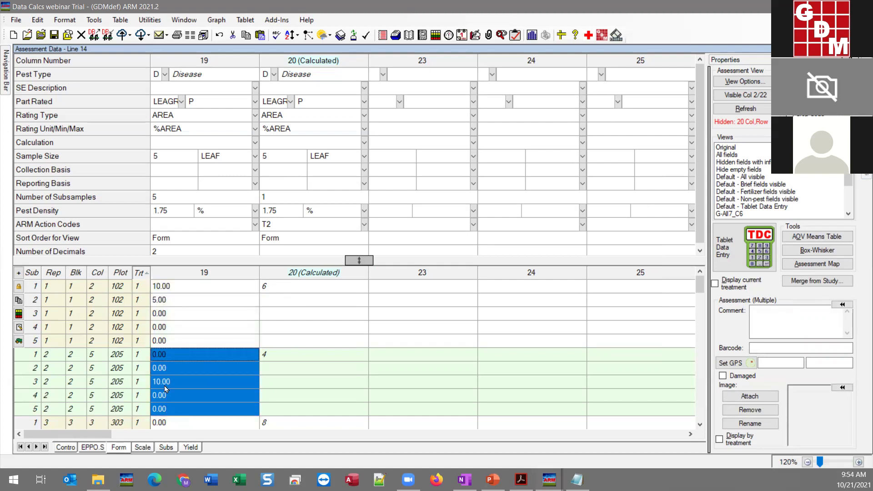
{"action": "left_click", "coordinate": [304, 356]}
{"action": "left_click", "coordinate": [310, 300]}
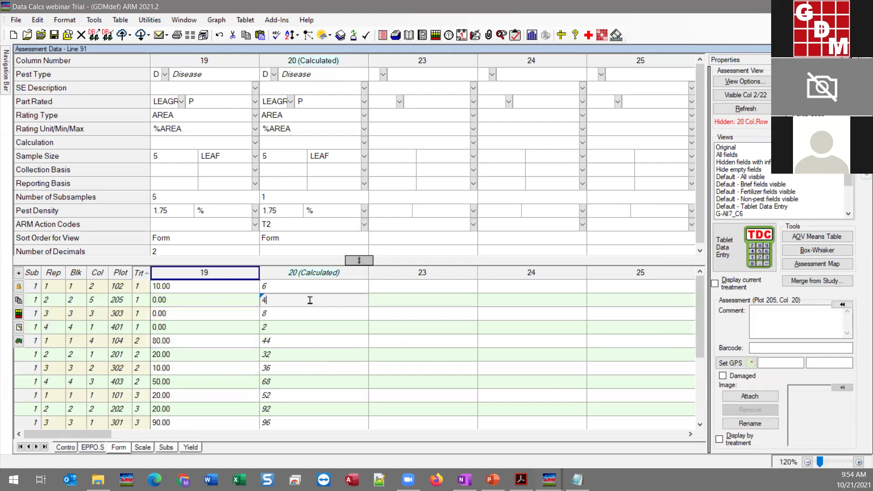
{"action": "scroll", "coordinate": [298, 195], "scroll_direction": "down", "scroll_amount": 1}
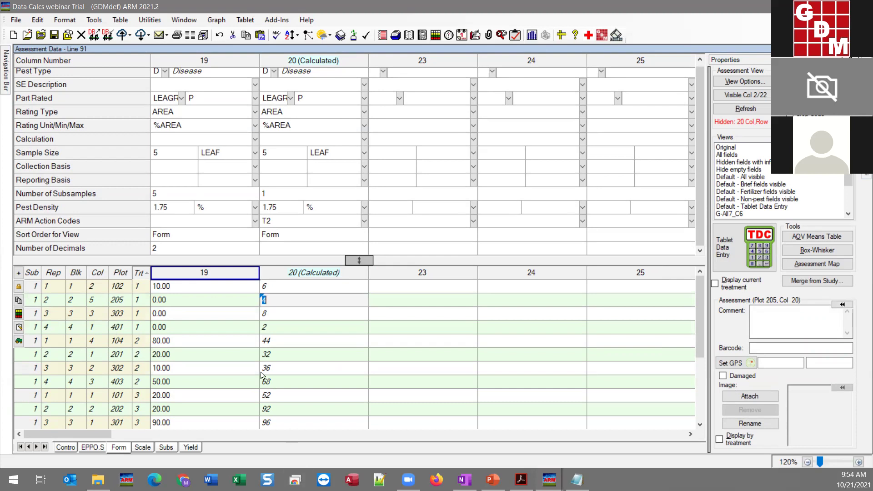
{"action": "left_click", "coordinate": [185, 294]}
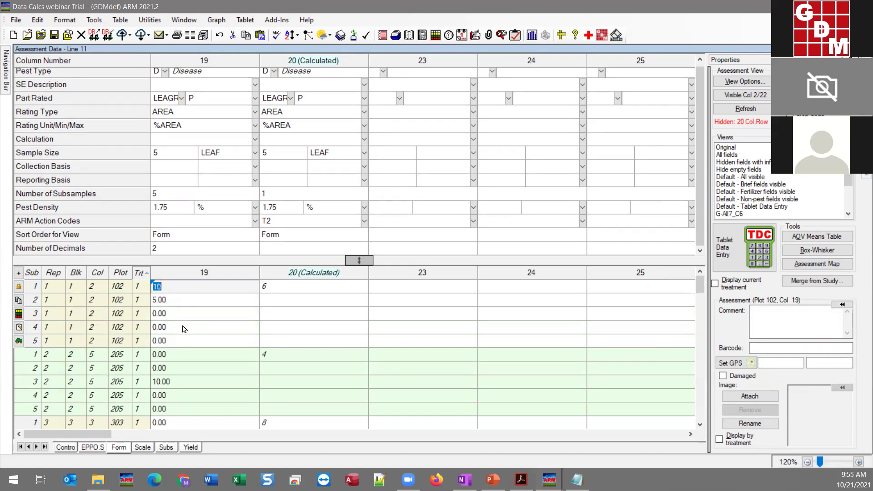
{"action": "left_click_drag", "start_coordinate": [183, 339], "coordinate": [184, 289]}
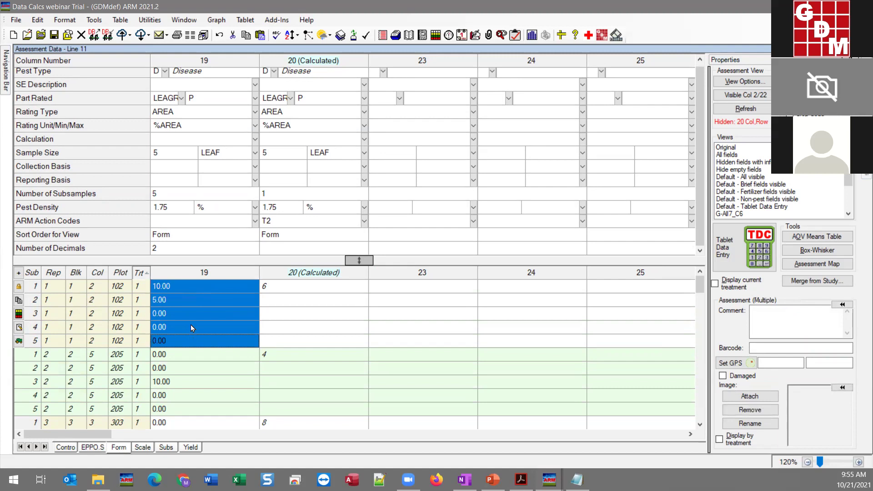
{"action": "left_click", "coordinate": [167, 223]}
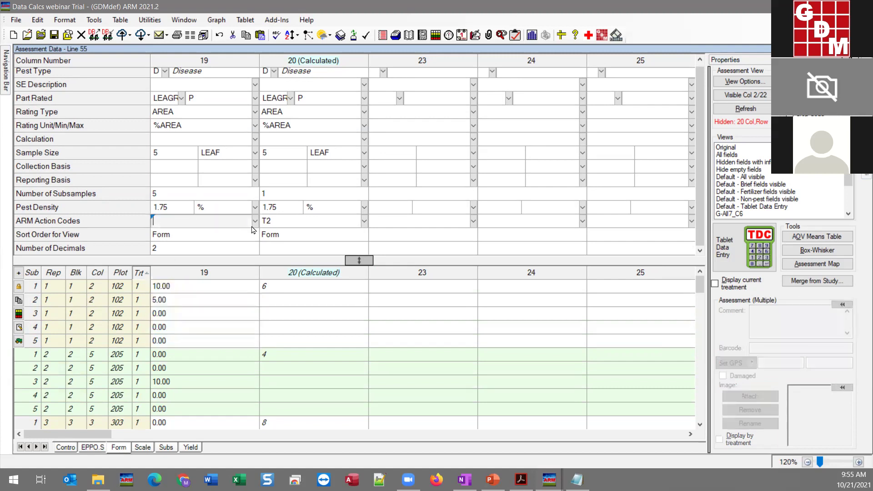
{"action": "left_click", "coordinate": [255, 223]}
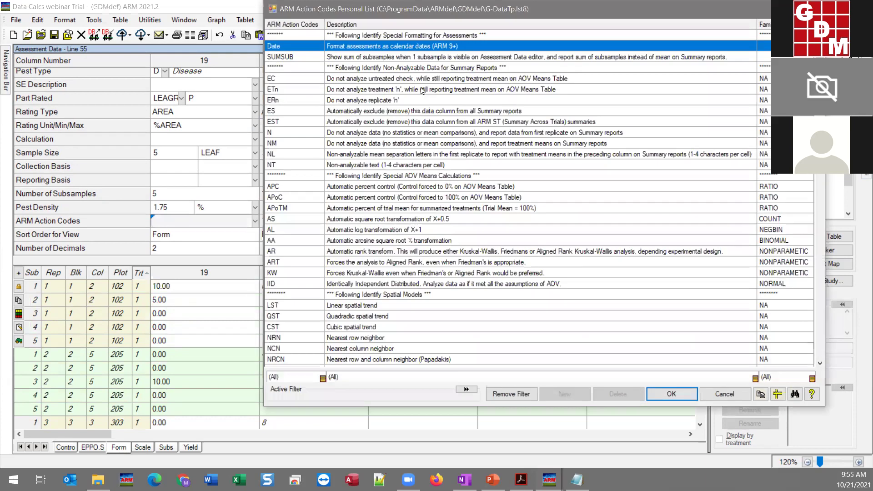
{"action": "left_click", "coordinate": [291, 57]}
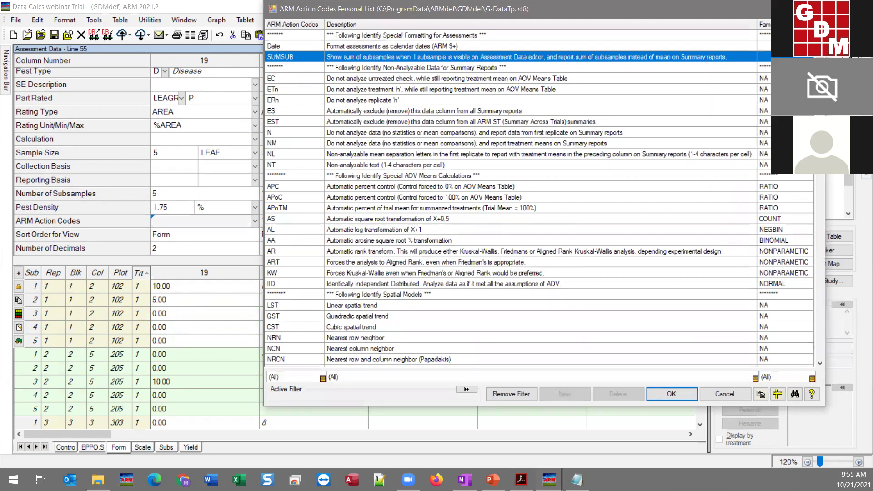
{"action": "left_click", "coordinate": [331, 24]}
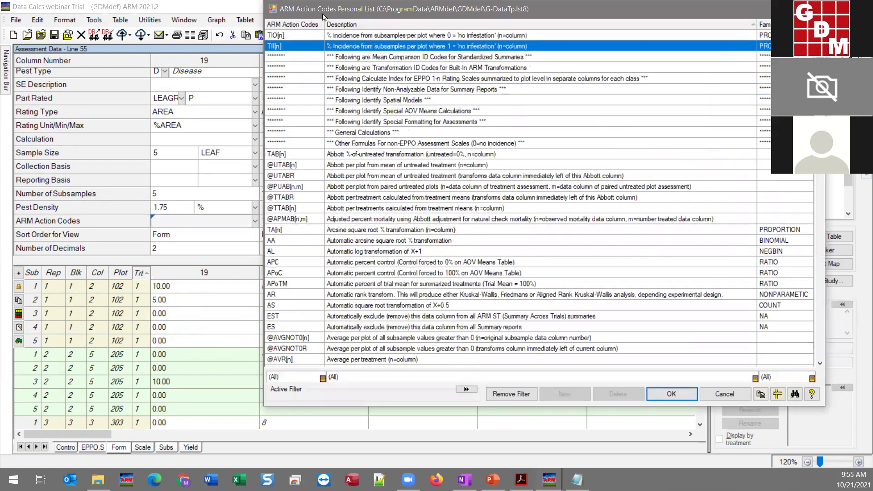
{"action": "left_click_drag", "start_coordinate": [325, 18], "coordinate": [504, 59]}
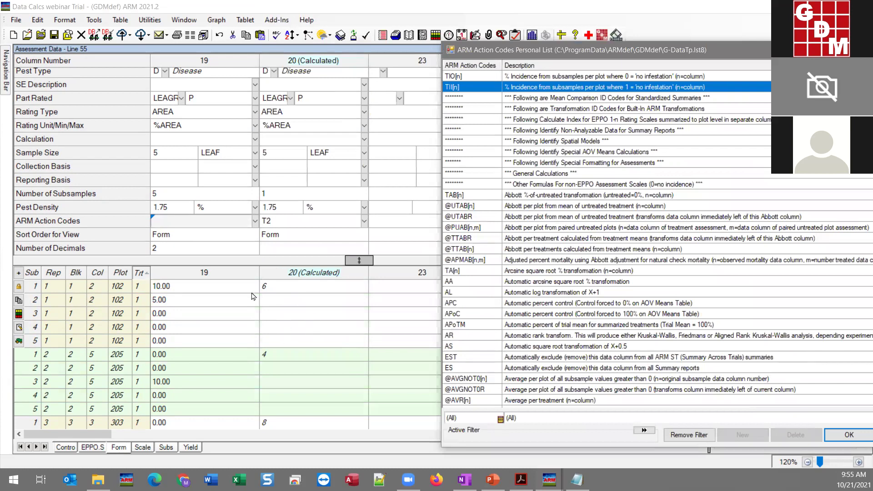
{"action": "left_click", "coordinate": [461, 65]}
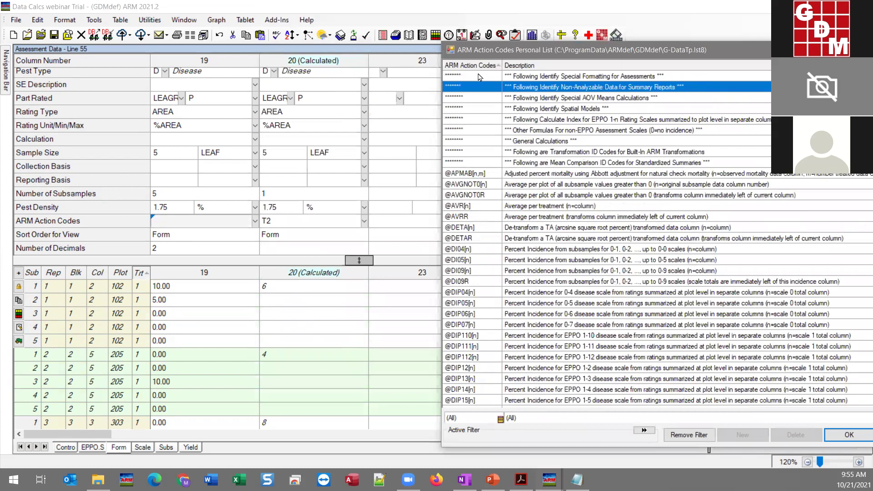
{"action": "left_click", "coordinate": [553, 65]}
{"action": "left_click", "coordinate": [563, 64]}
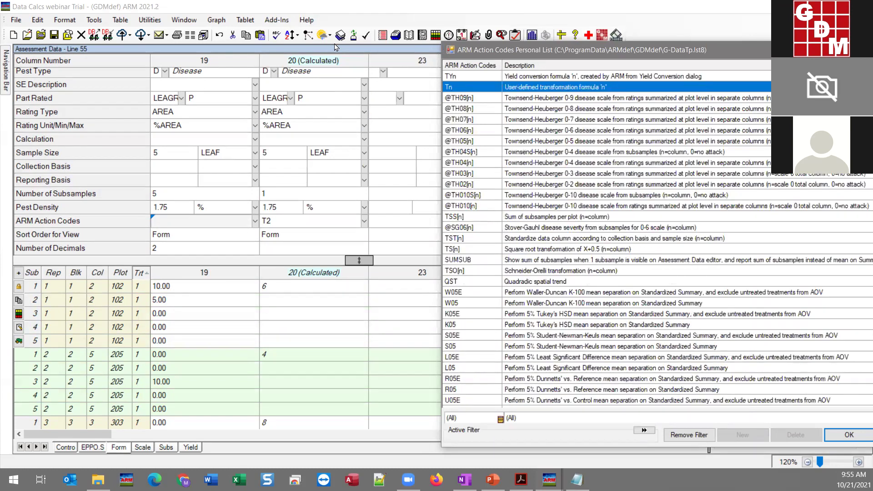
{"action": "left_click_drag", "start_coordinate": [598, 50], "coordinate": [304, 32]}
{"action": "left_click", "coordinate": [698, 31]}
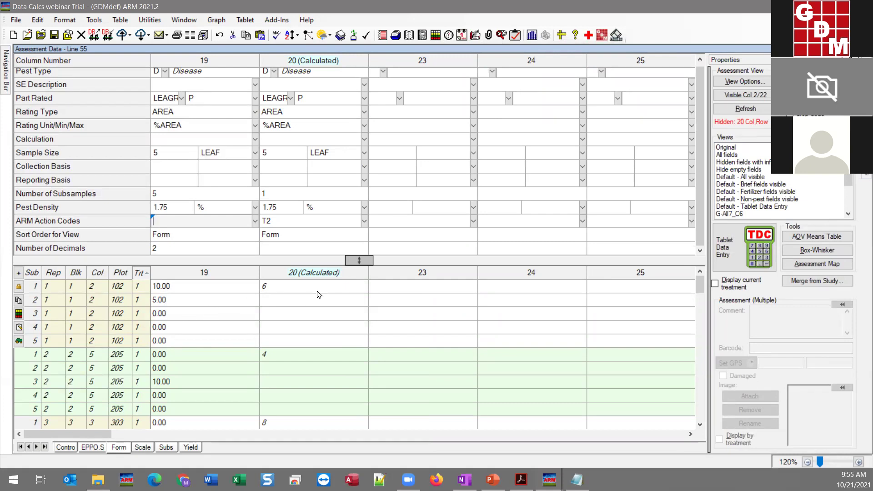
Step: Assign the SUMSUB action code to column 19
{"action": "left_click", "coordinate": [255, 221]}
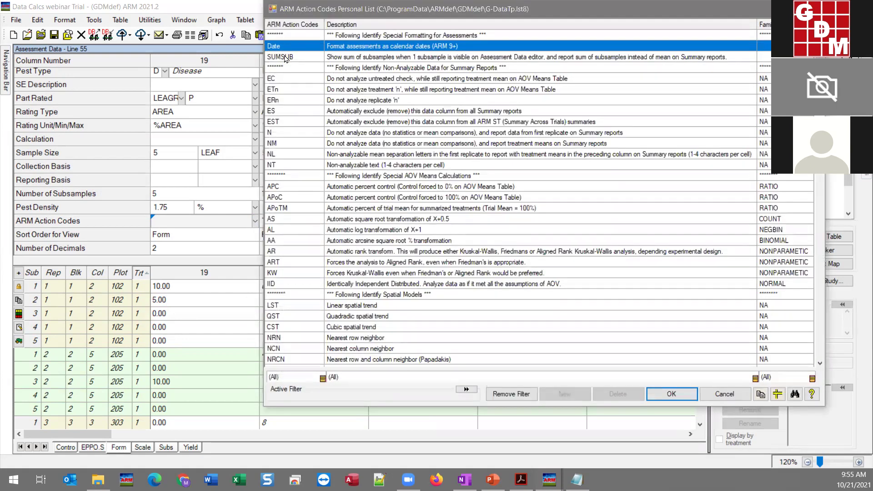
{"action": "left_click", "coordinate": [285, 57]}
{"action": "left_click", "coordinate": [660, 395]}
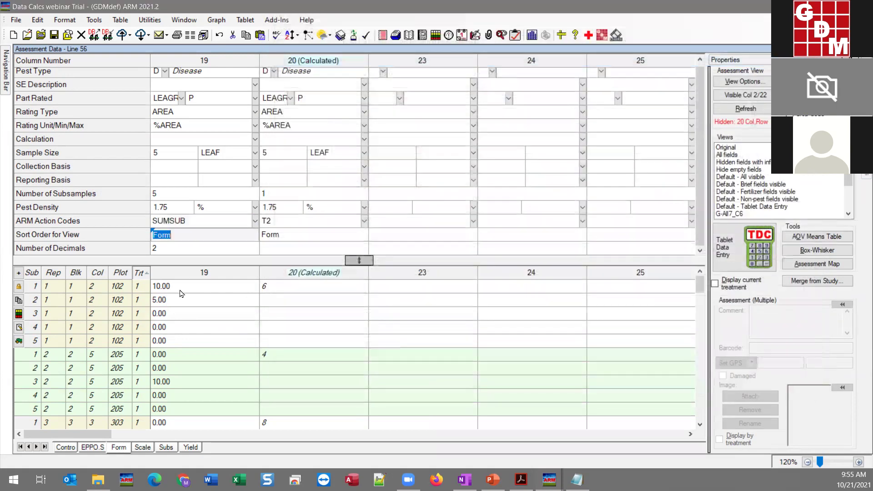
Step: Select plot 102's subsamples in column 19 and recalculate the trial's data transformations
{"action": "left_click_drag", "start_coordinate": [165, 293], "coordinate": [165, 342]}
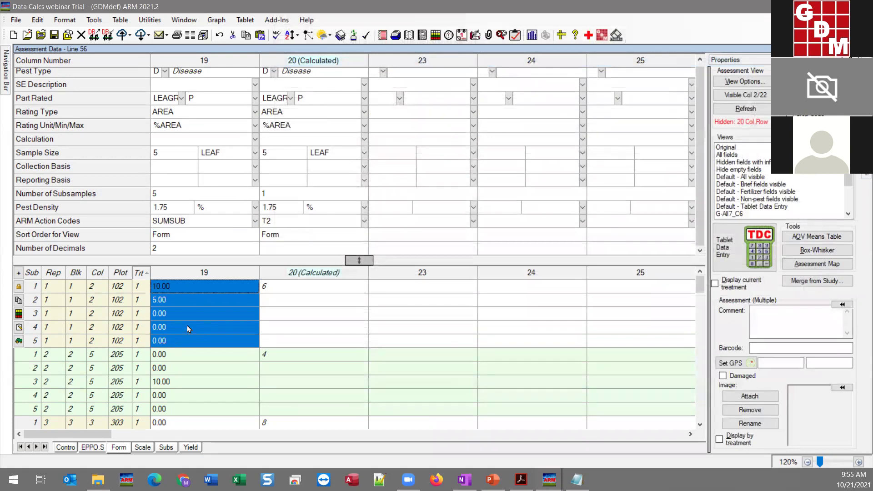
{"action": "left_click", "coordinate": [94, 20]}
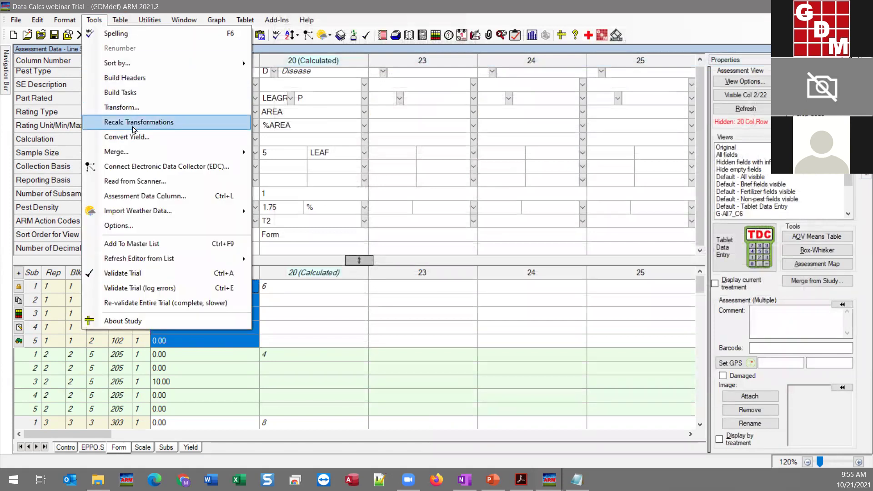
{"action": "left_click", "coordinate": [134, 130]}
Step: Compare the summed subsamples of column 19 with the recalculated values in column 20, at both plot and subsample level
{"action": "left_click", "coordinate": [283, 287]}
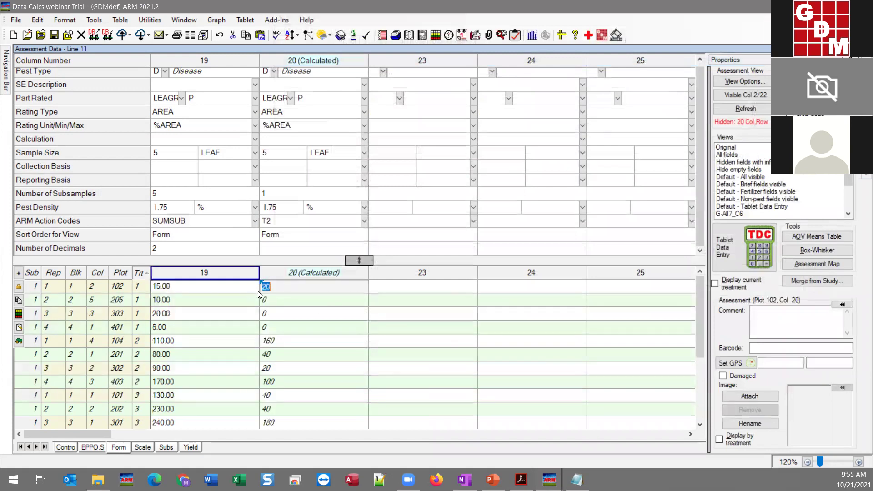
{"action": "left_click", "coordinate": [175, 286]}
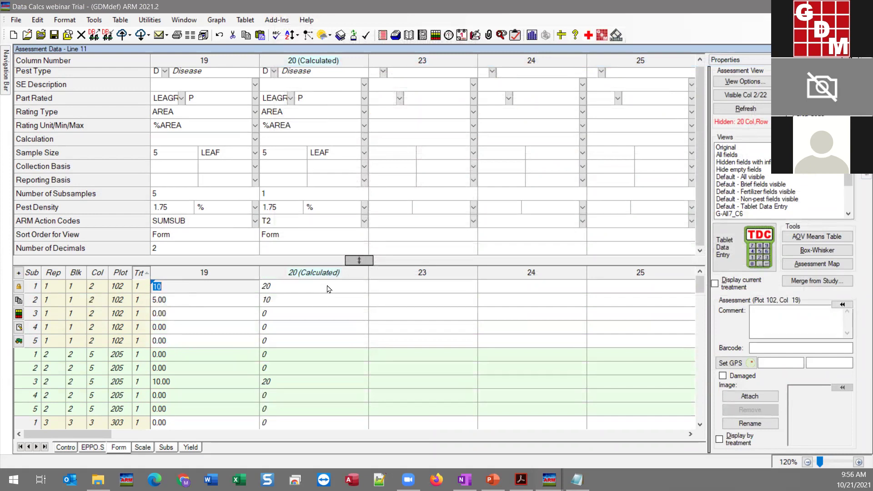
{"action": "left_click", "coordinate": [342, 291]}
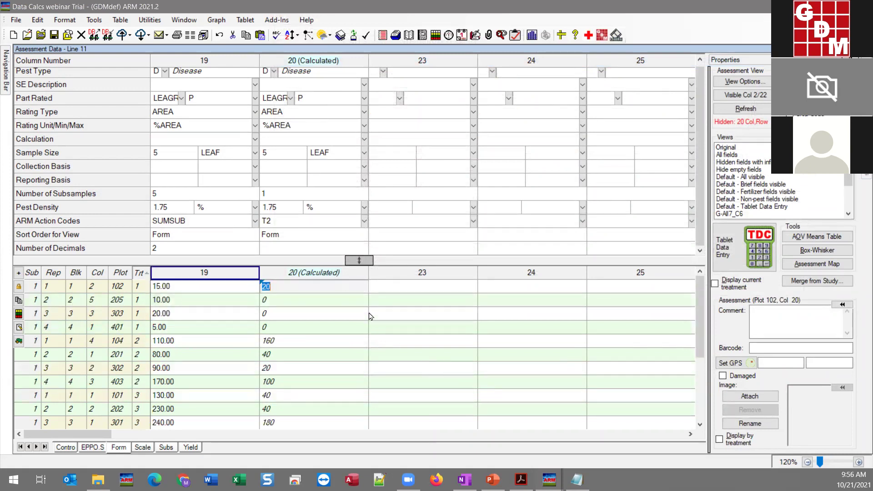
{"action": "left_click", "coordinate": [368, 314]}
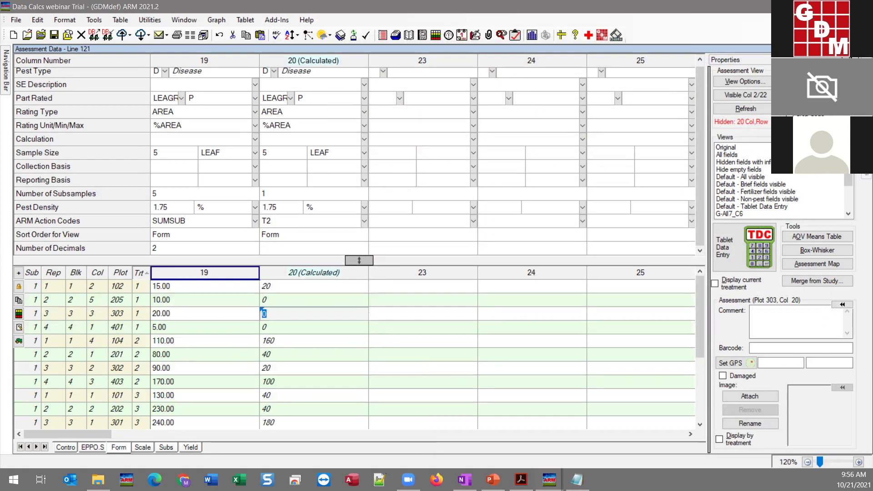
{"action": "left_click", "coordinate": [264, 313]}
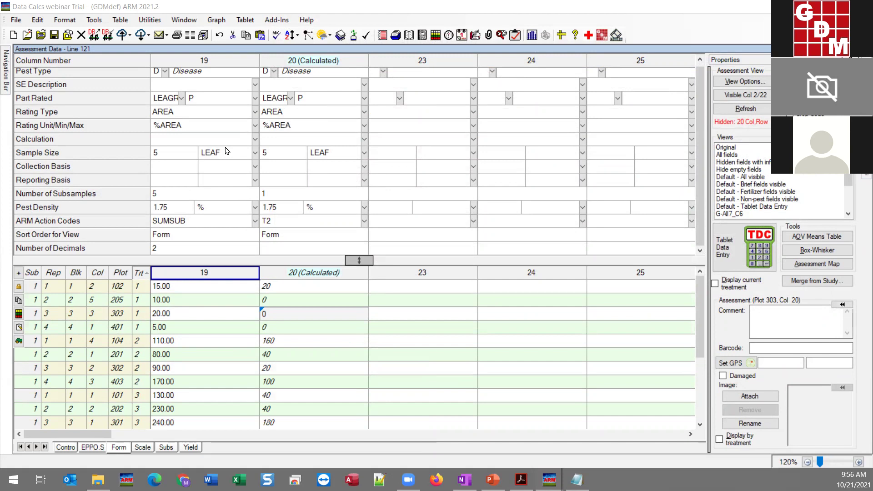
{"action": "left_click", "coordinate": [264, 225]}
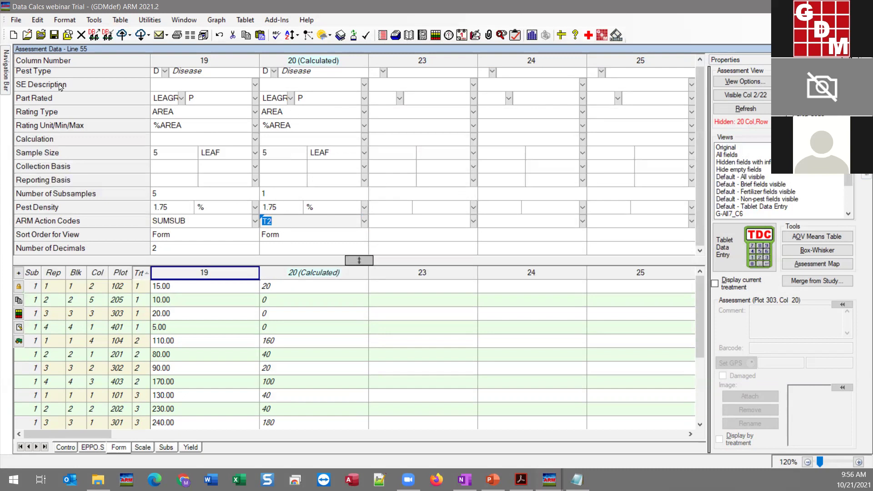
{"action": "left_click", "coordinate": [99, 21]}
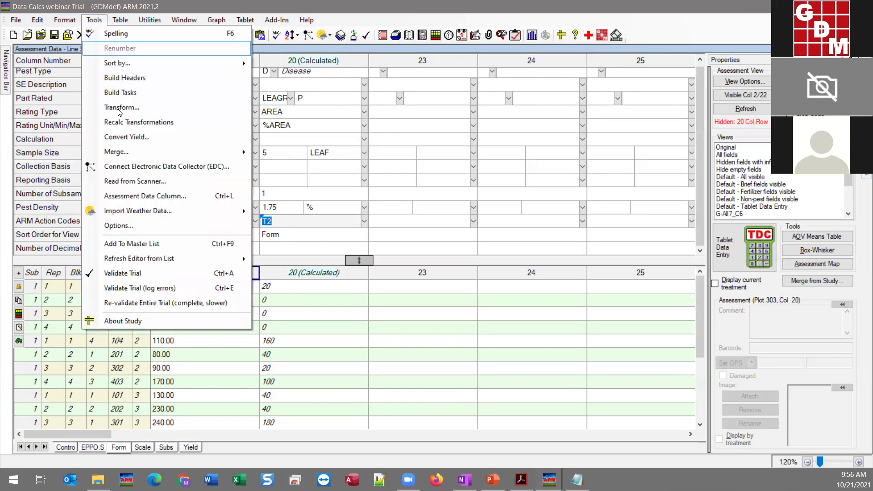
{"action": "left_click", "coordinate": [121, 108]}
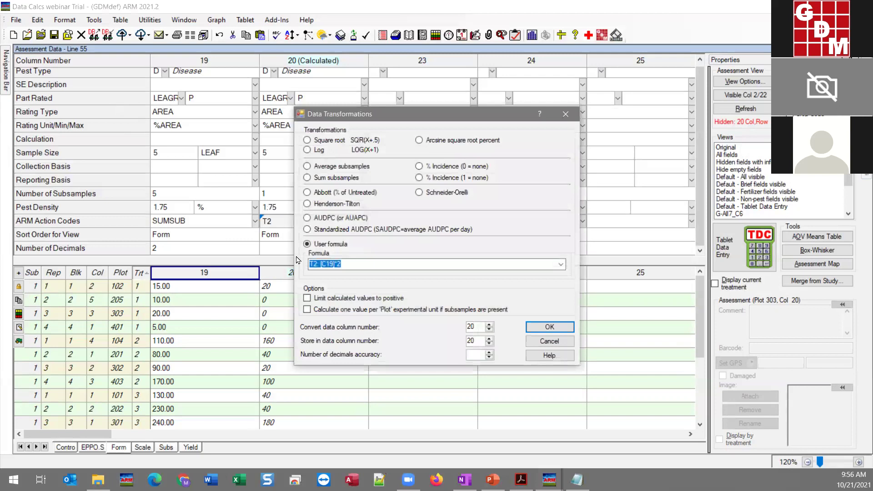
{"action": "left_click", "coordinate": [346, 265]}
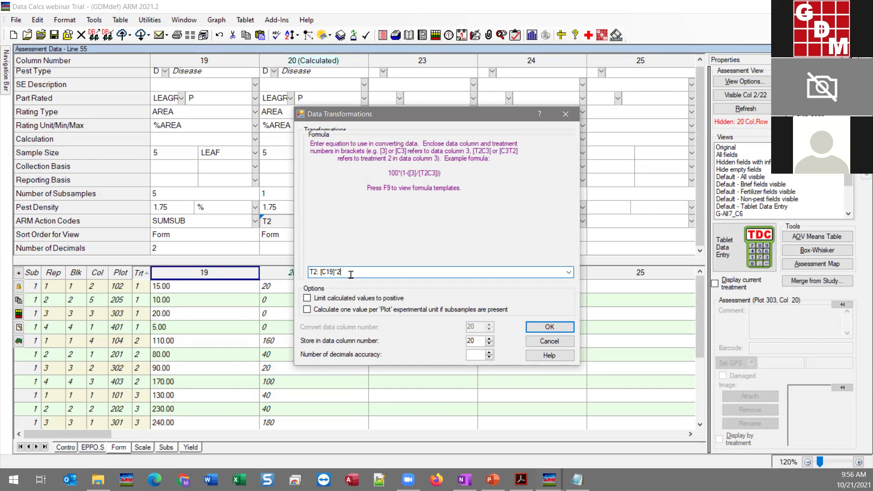
{"action": "type", "text": "*@I10"}
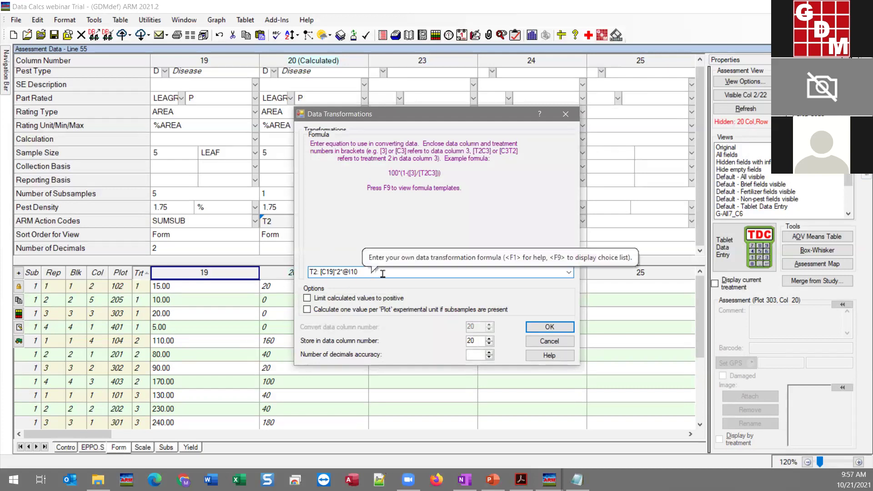
{"action": "left_click_drag", "start_coordinate": [343, 270], "coordinate": [377, 272]}
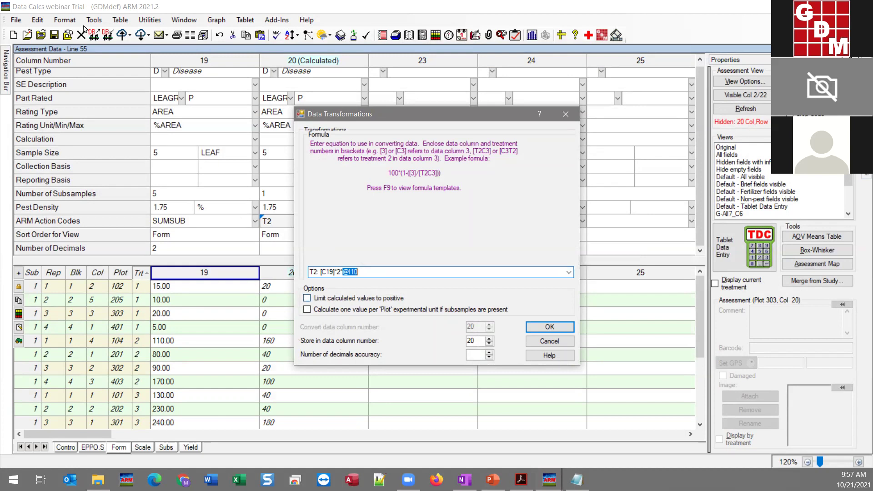
Step: Read the help topics on data range functions, other data functions, prompted values and user-defined transformation functions
{"action": "key", "text": "alt+Tab"}
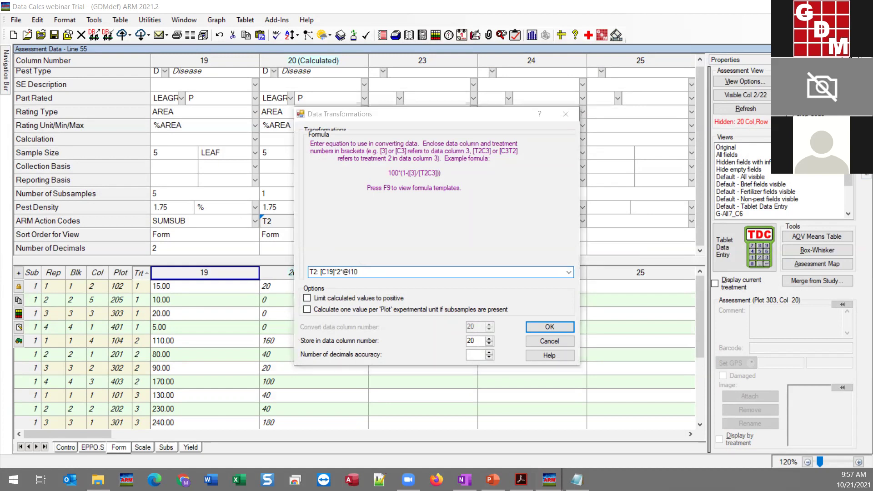
{"action": "scroll", "coordinate": [466, 300], "scroll_direction": "down", "scroll_amount": 15}
{"action": "scroll", "coordinate": [466, 301], "scroll_direction": "down", "scroll_amount": 1}
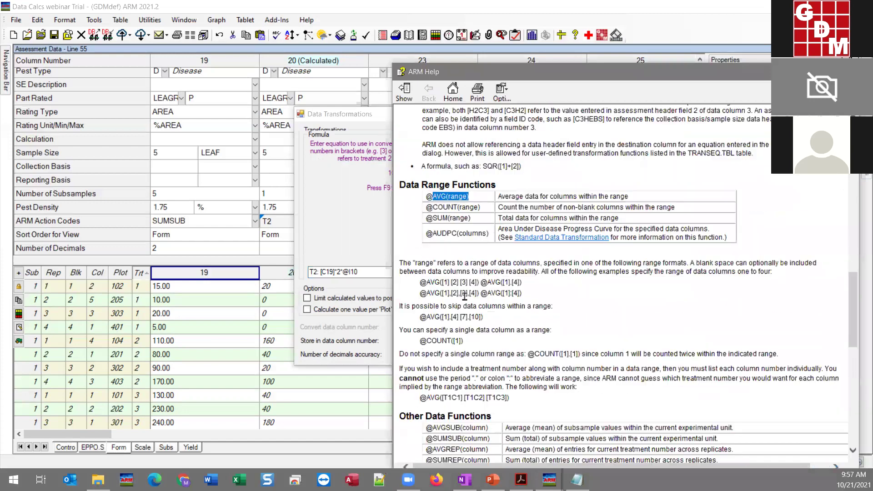
{"action": "double_click", "coordinate": [440, 197]}
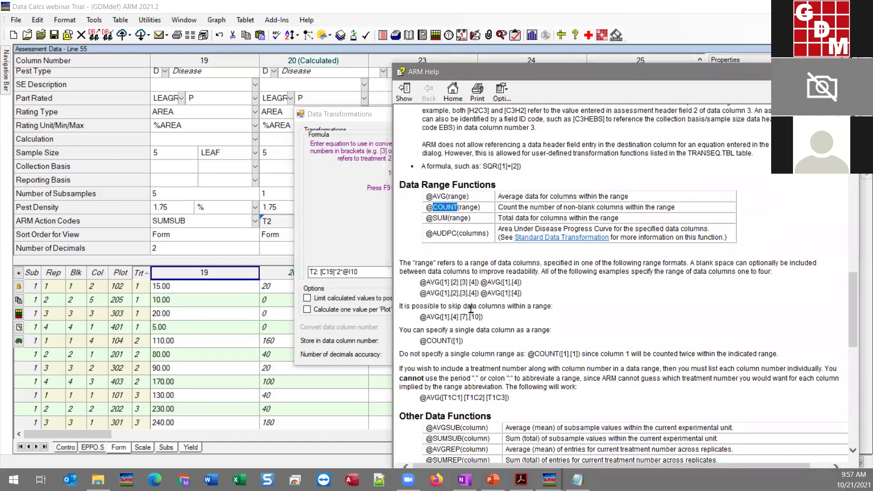
{"action": "scroll", "coordinate": [447, 207], "scroll_direction": "down", "scroll_amount": 5}
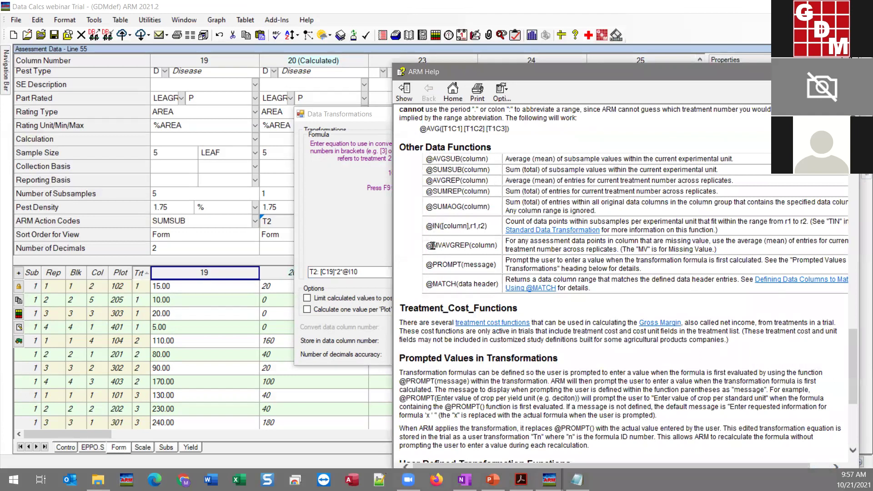
{"action": "scroll", "coordinate": [483, 258], "scroll_direction": "down", "scroll_amount": 7}
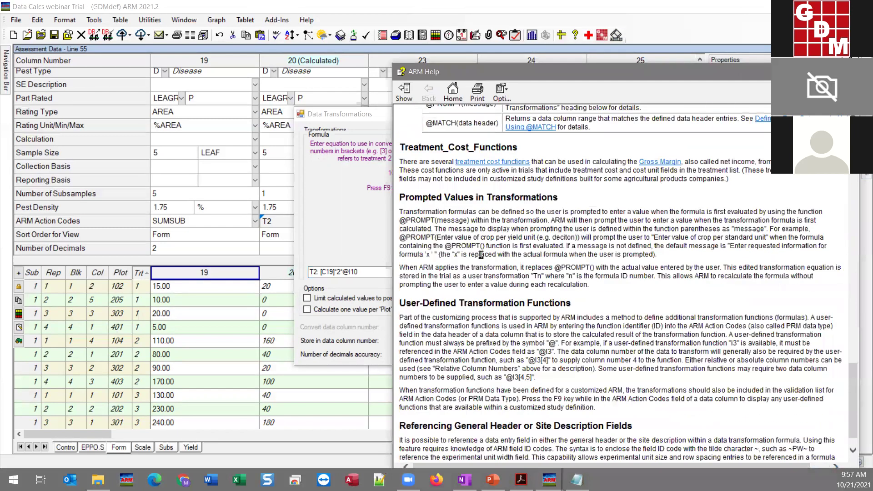
{"action": "left_click_drag", "start_coordinate": [408, 277], "coordinate": [593, 279]}
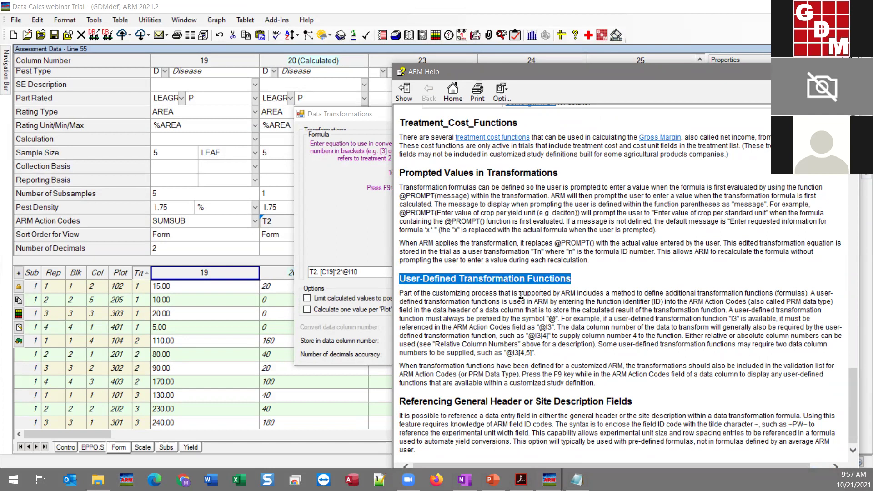
{"action": "scroll", "coordinate": [469, 303], "scroll_direction": "up", "scroll_amount": 2}
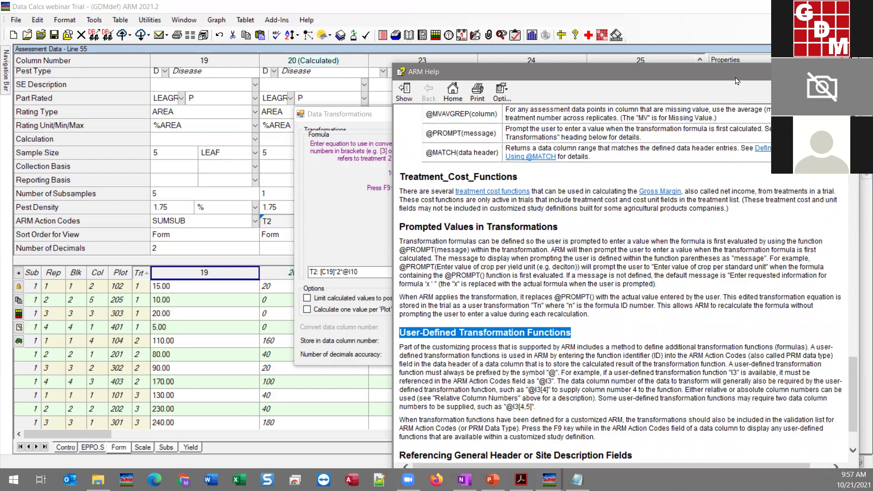
{"action": "left_click", "coordinate": [851, 71]}
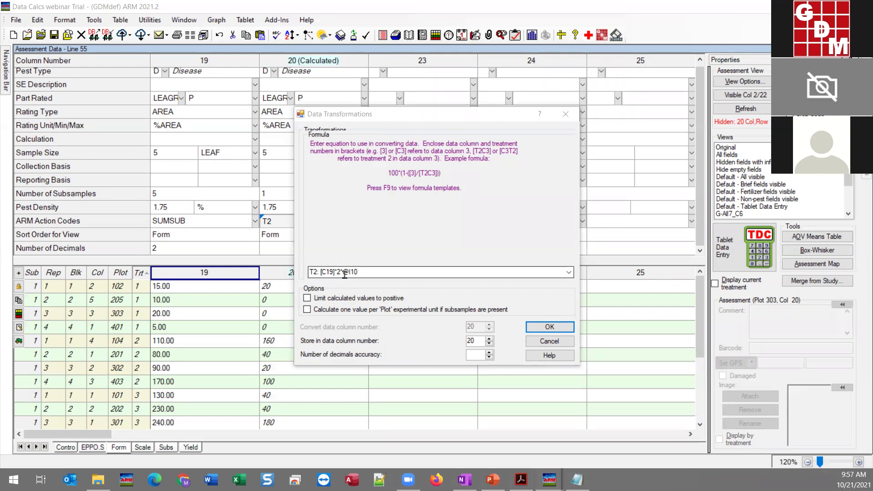
{"action": "left_click", "coordinate": [368, 271]}
{"action": "key", "text": "BackSpace"}
{"action": "key", "text": "BackSpace"}
{"action": "key", "text": "BackSpace"}
{"action": "type", "text": "SC"}
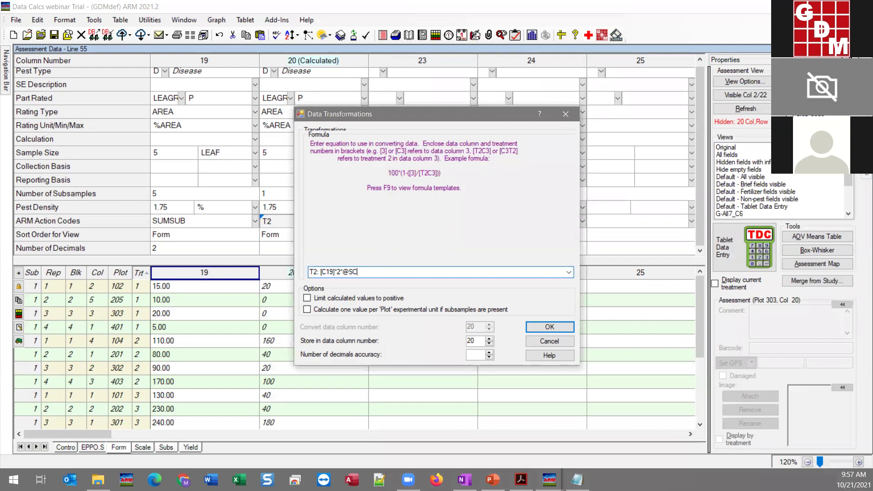
{"action": "type", "text": "B[1,2]"}
{"action": "left_click", "coordinate": [544, 340]}
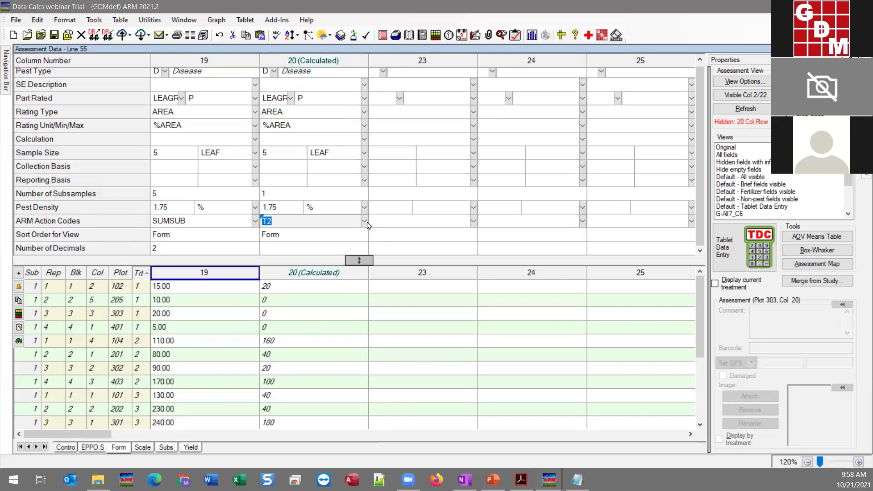
Step: Search the ARM action codes list for column 20 by filtering on SCB
{"action": "left_click", "coordinate": [365, 221]}
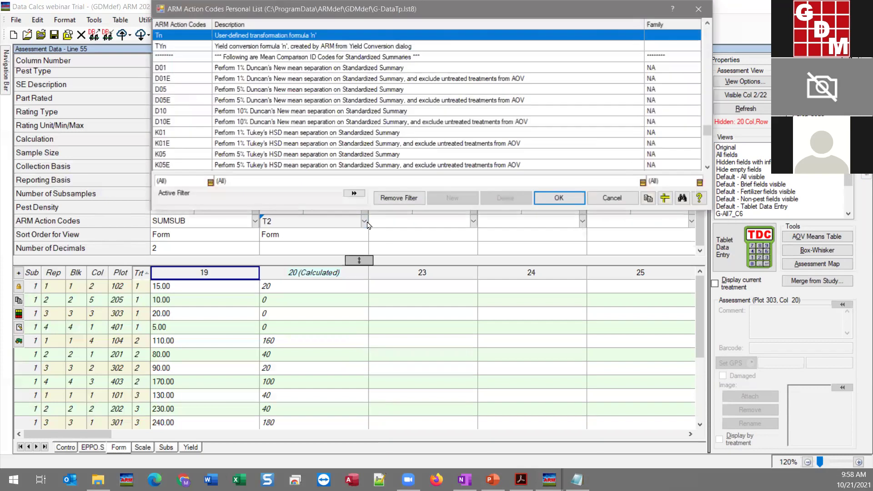
{"action": "right_click", "coordinate": [182, 91]}
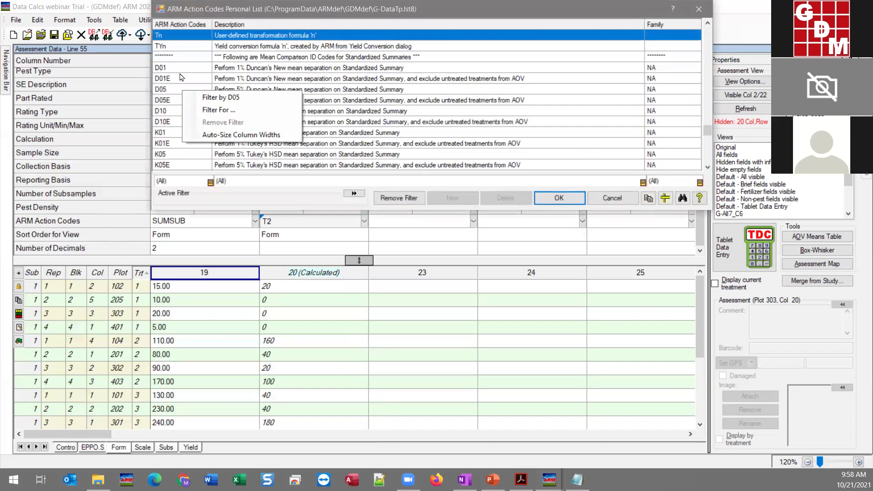
{"action": "left_click", "coordinate": [216, 110]}
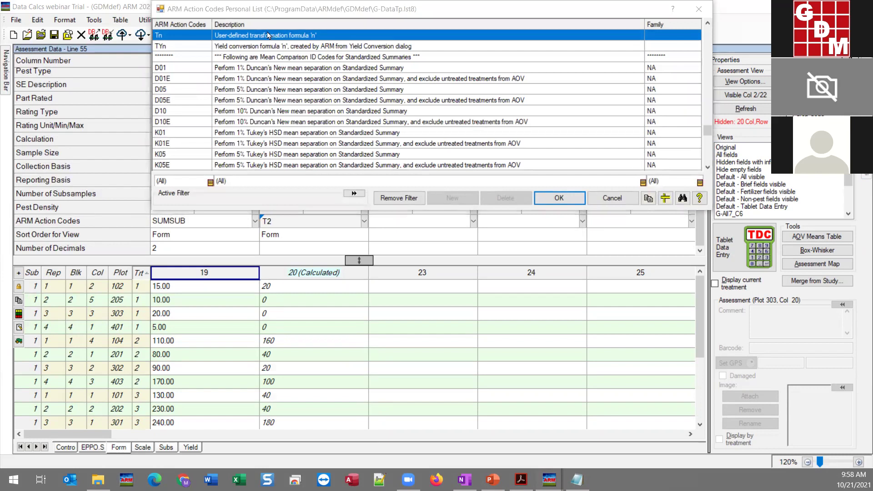
{"action": "type", "text": "SCB"}
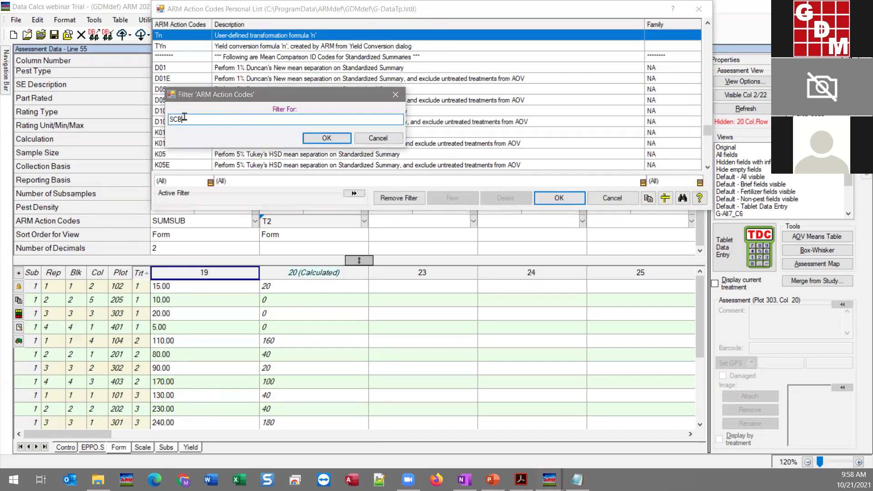
{"action": "left_click", "coordinate": [327, 134]}
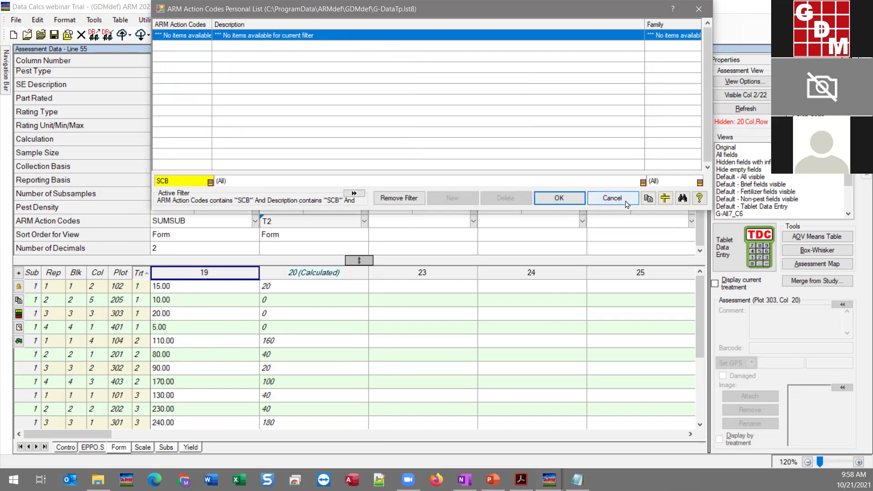
{"action": "left_click", "coordinate": [610, 200]}
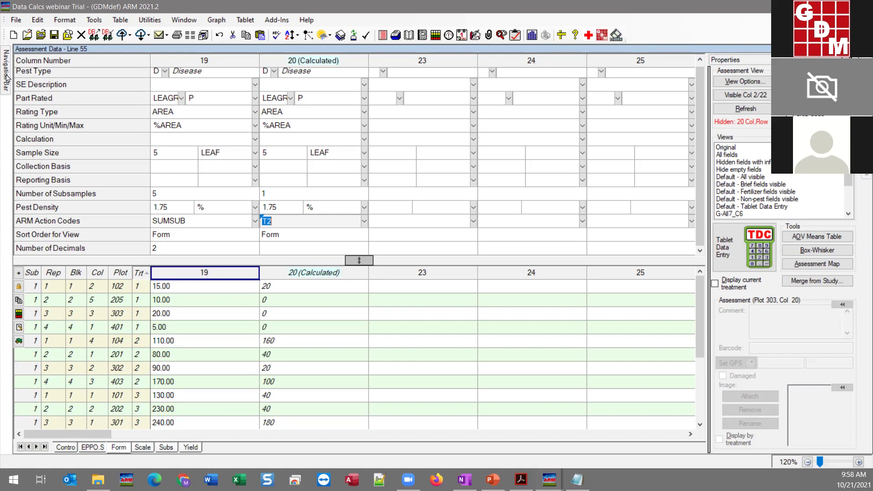
Step: Open the trial's SE Definitions and examine the SE Name master list around ZBR001_C7 in an enlarged window
{"action": "mouse_move", "coordinate": [5, 78]}
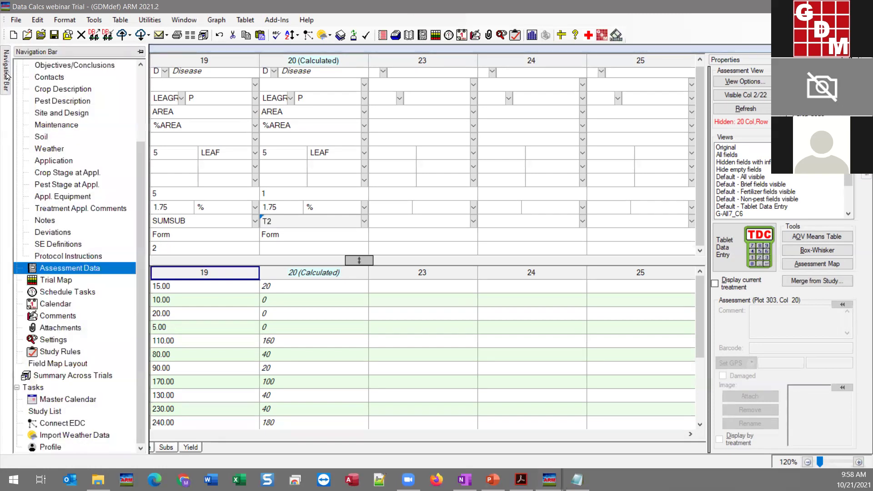
{"action": "left_click", "coordinate": [49, 245]}
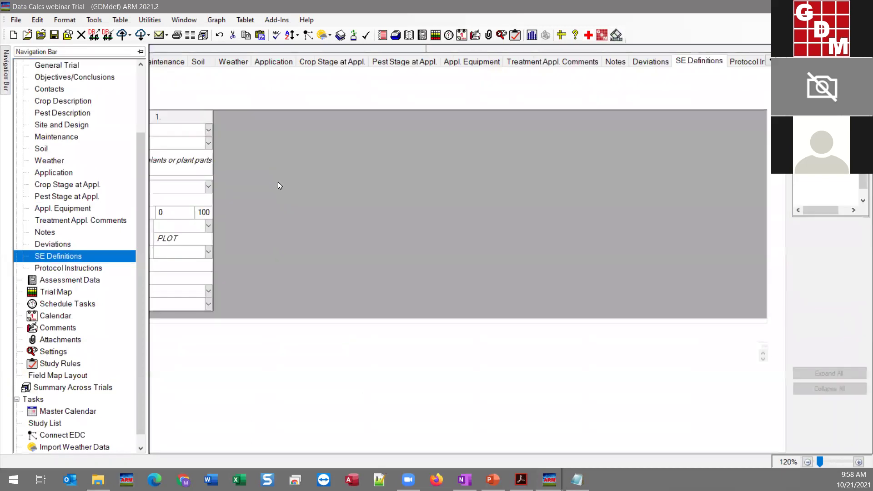
{"action": "left_click", "coordinate": [146, 143]}
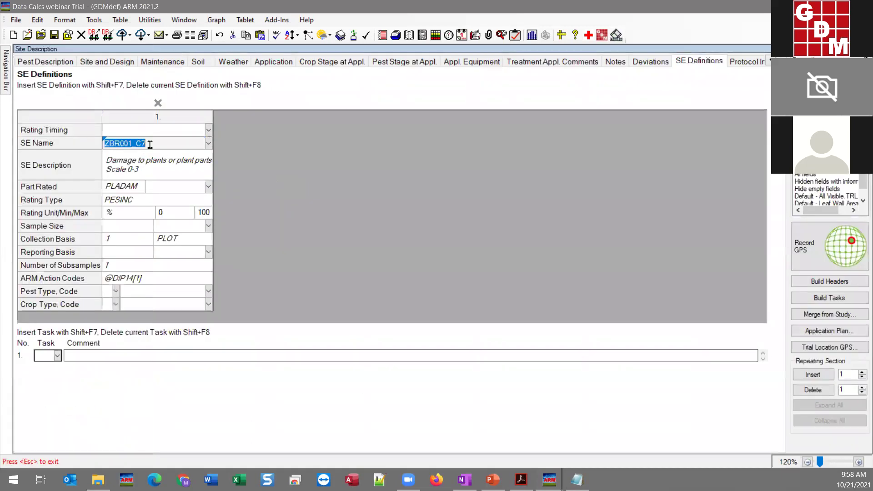
{"action": "left_click", "coordinate": [208, 144]}
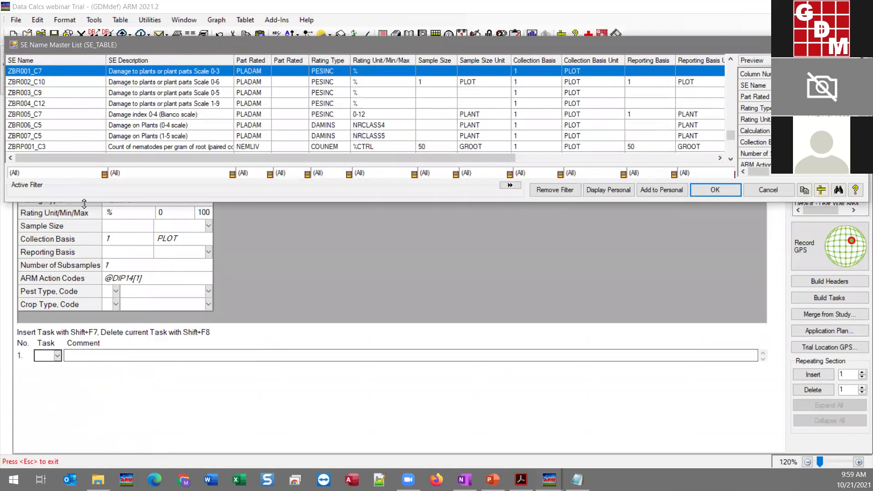
{"action": "left_click_drag", "start_coordinate": [84, 203], "coordinate": [84, 379]}
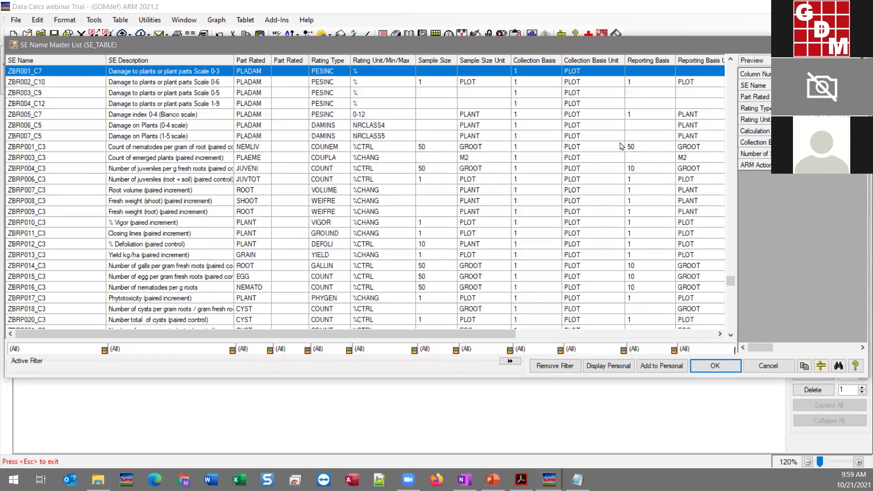
{"action": "left_click", "coordinate": [769, 366]}
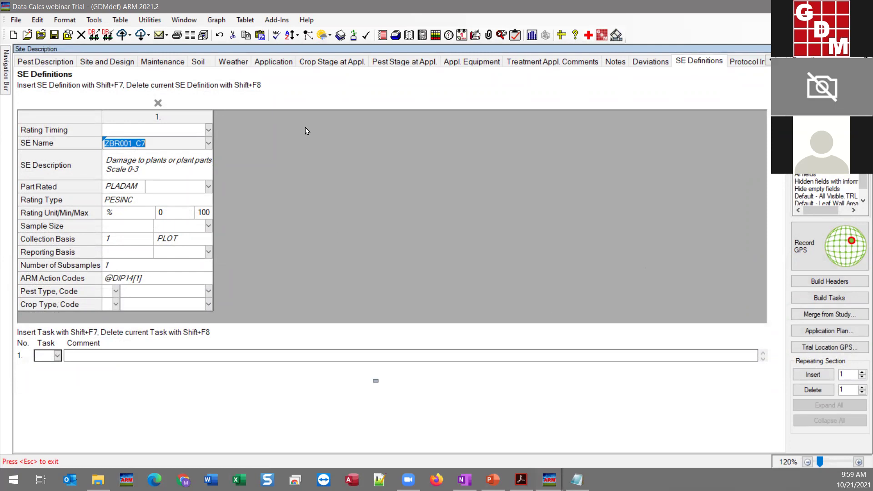
Step: Return to the assessment data and view column 20's ARM action code in the Form column group
{"action": "left_click", "coordinate": [9, 80]}
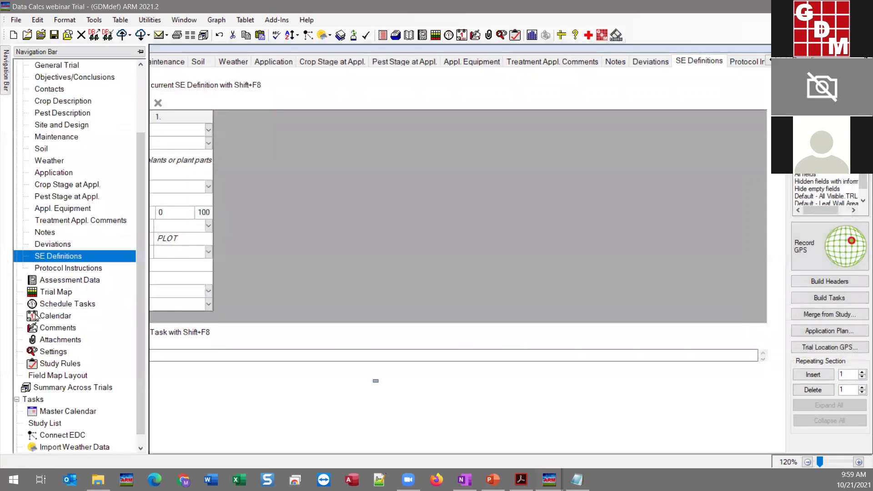
{"action": "left_click", "coordinate": [50, 280]}
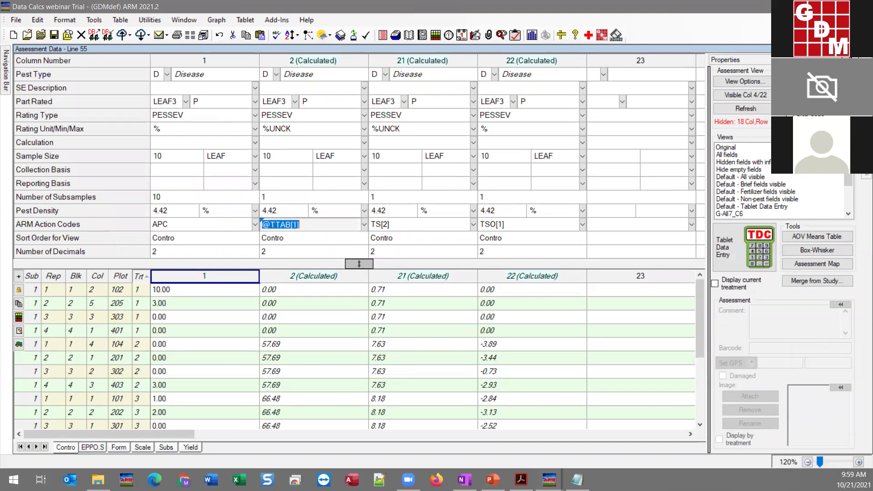
{"action": "left_click", "coordinate": [94, 20]}
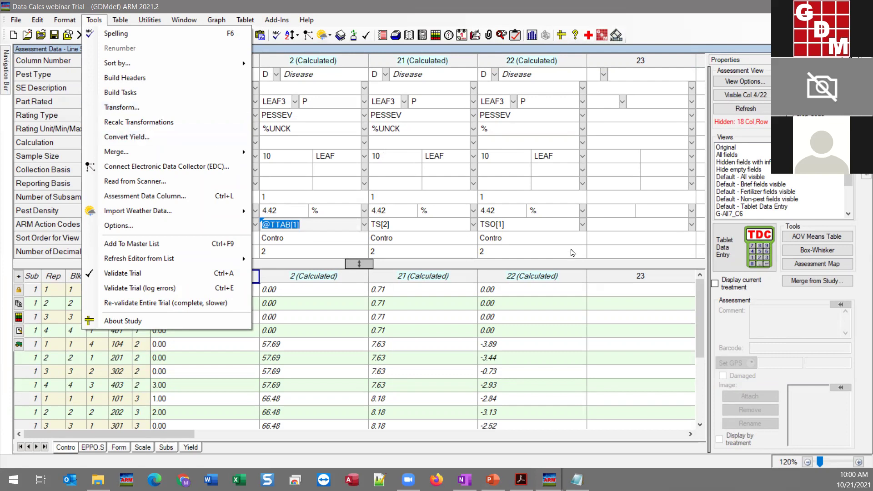
{"action": "left_click", "coordinate": [647, 231]}
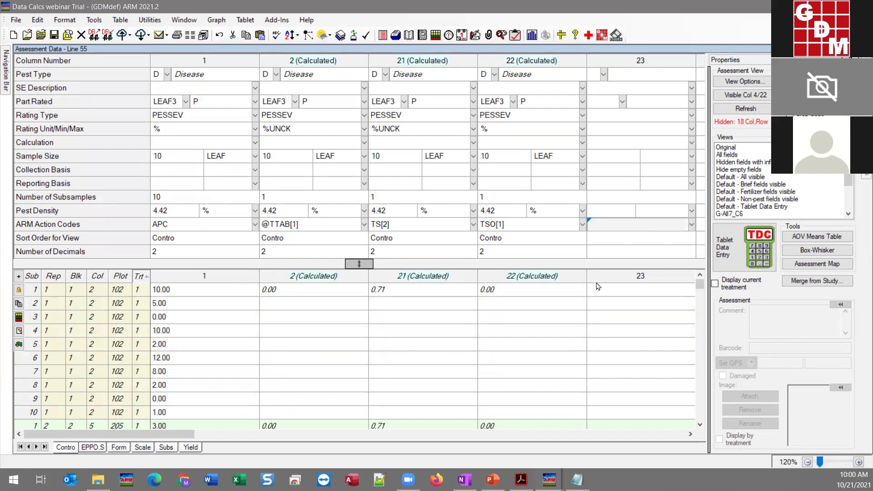
{"action": "left_click", "coordinate": [119, 448]}
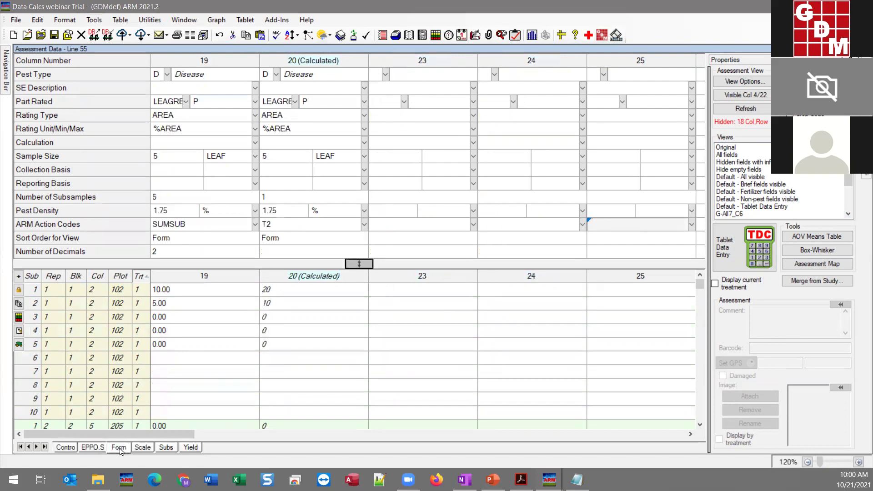
{"action": "left_click", "coordinate": [278, 224]}
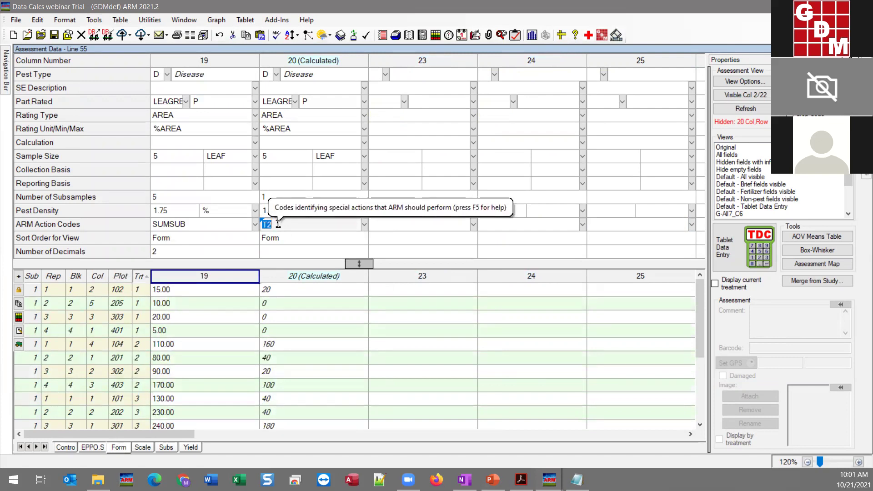
Step: Open the data transformation for column 20, view its T2 formula, and cancel without changes
{"action": "left_click", "coordinate": [94, 19]}
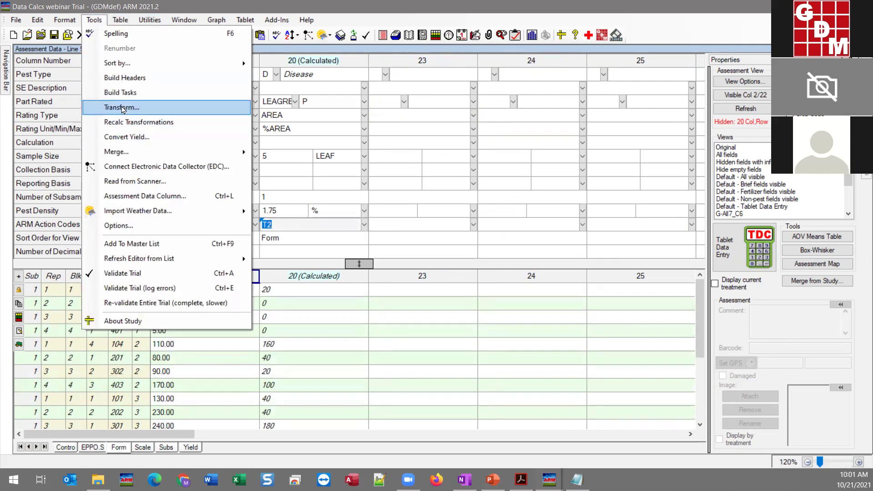
{"action": "left_click", "coordinate": [122, 108]}
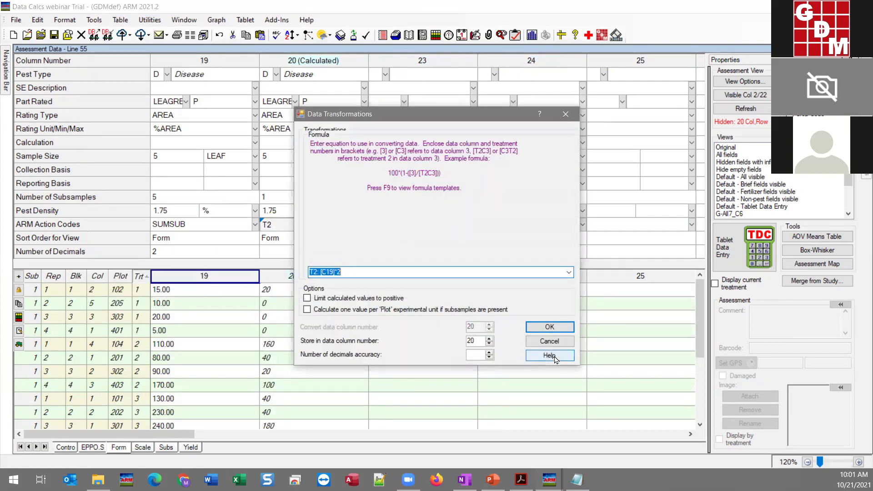
{"action": "left_click", "coordinate": [556, 341]}
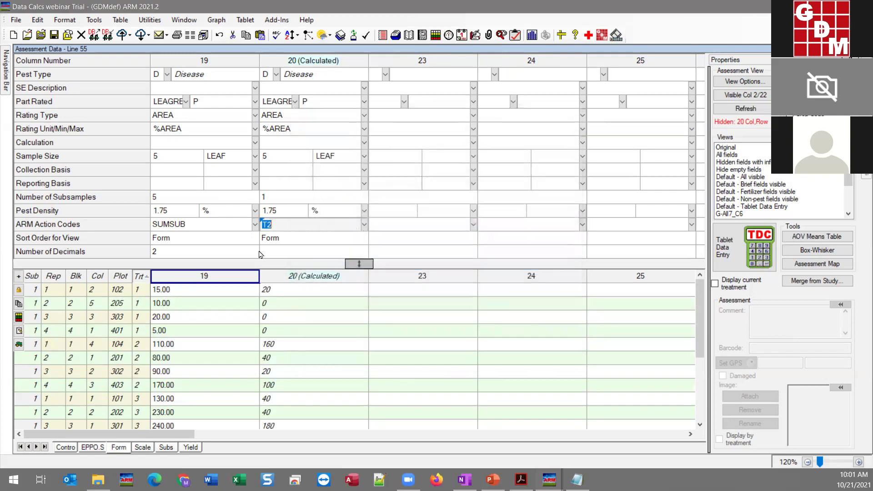
Step: Try to export a standard evaluation from column 20 and dismiss the resulting dialog
{"action": "right_click", "coordinate": [309, 239]}
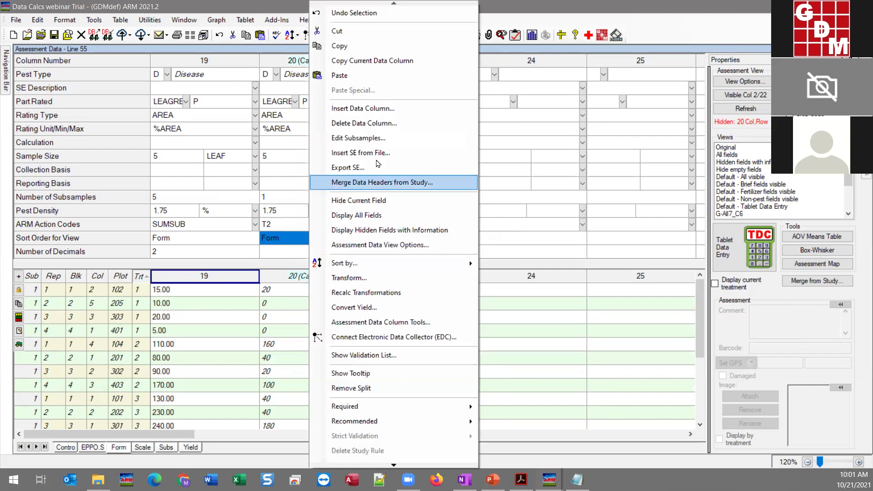
{"action": "left_click", "coordinate": [391, 168]}
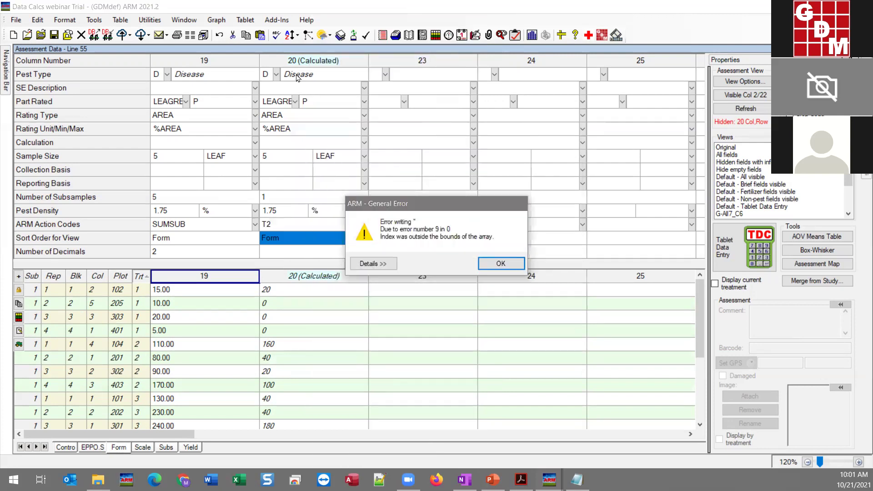
{"action": "left_click", "coordinate": [500, 264]}
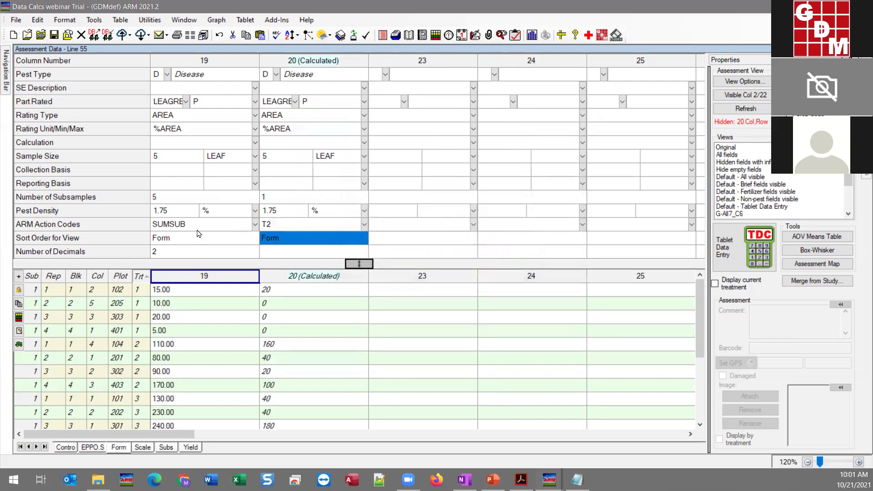
Step: Highlight columns 19 and 20 together and examine their entries in the ARM Action Codes row
{"action": "left_click", "coordinate": [182, 239]}
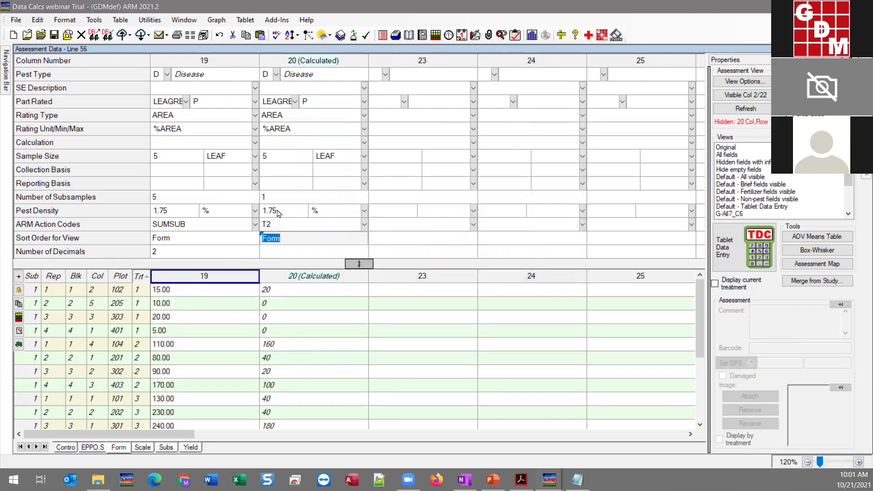
{"action": "left_click", "coordinate": [291, 64]}
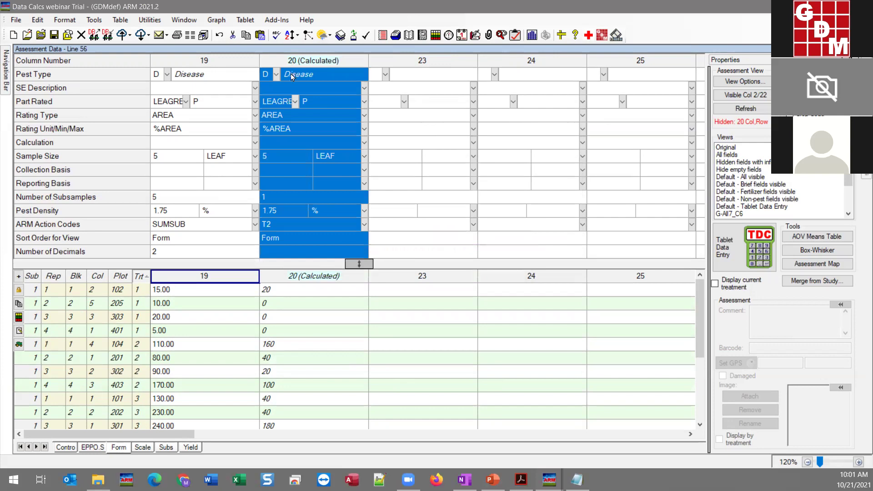
{"action": "left_click", "coordinate": [233, 64], "text": "shift"}
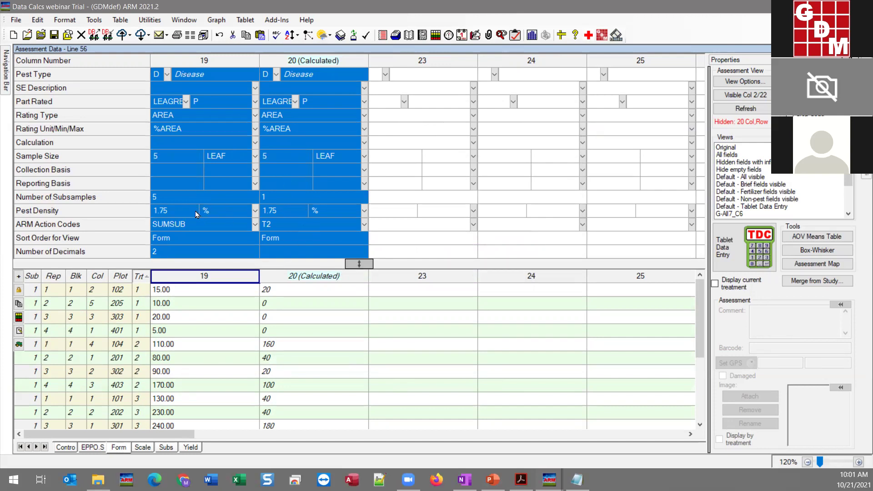
{"action": "left_click", "coordinate": [282, 236]}
{"action": "key", "text": "Up"}
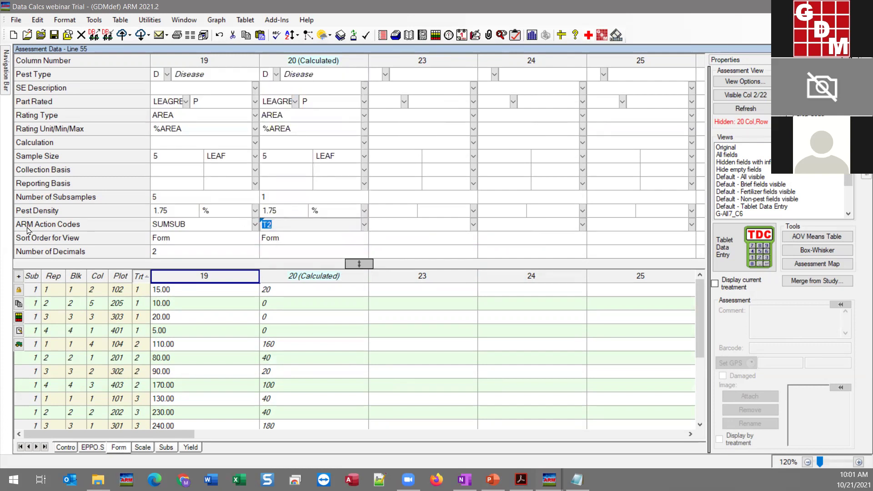
{"action": "left_click", "coordinate": [42, 228]}
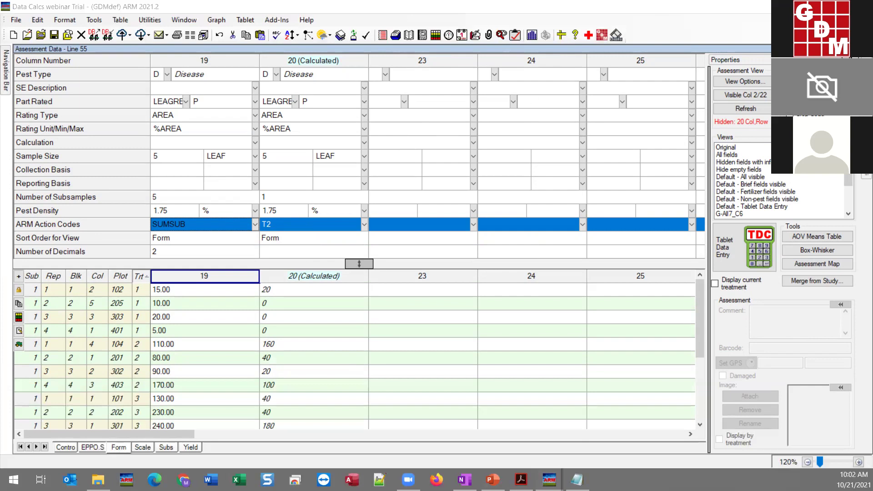
{"action": "left_click", "coordinate": [167, 225]}
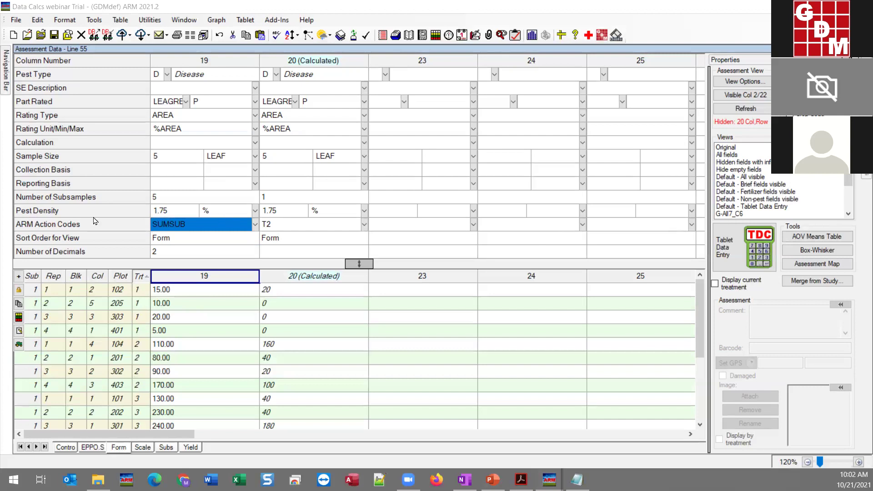
Step: Browse the ARM action codes list for column 23 in an enlarged window down to the EPPO rating scale codes, then close it
{"action": "left_click", "coordinate": [405, 222]}
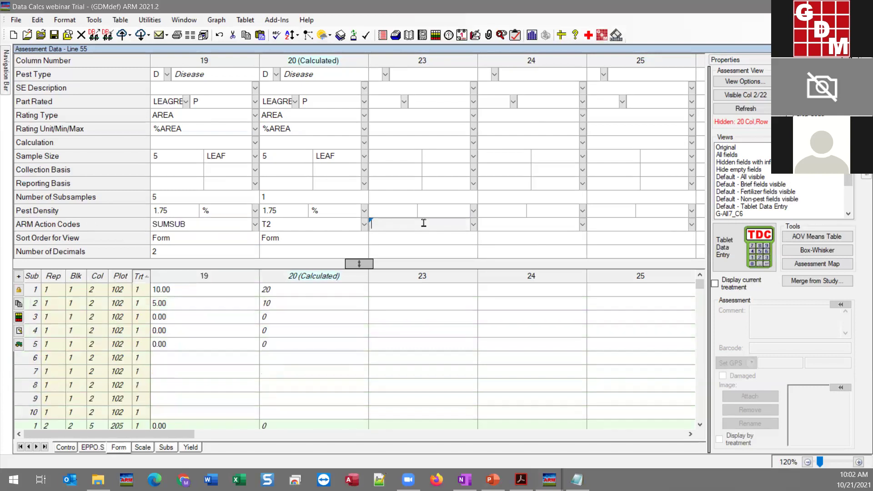
{"action": "key", "text": "F4"}
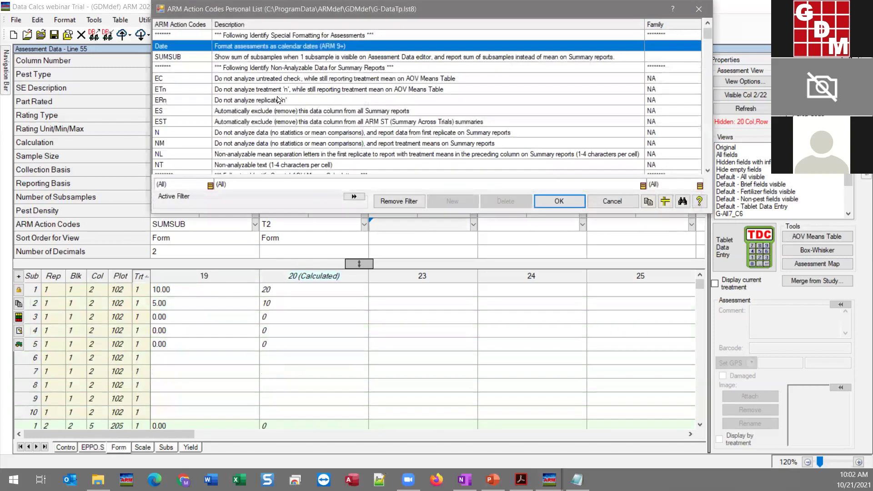
{"action": "left_click_drag", "start_coordinate": [284, 214], "coordinate": [284, 434]}
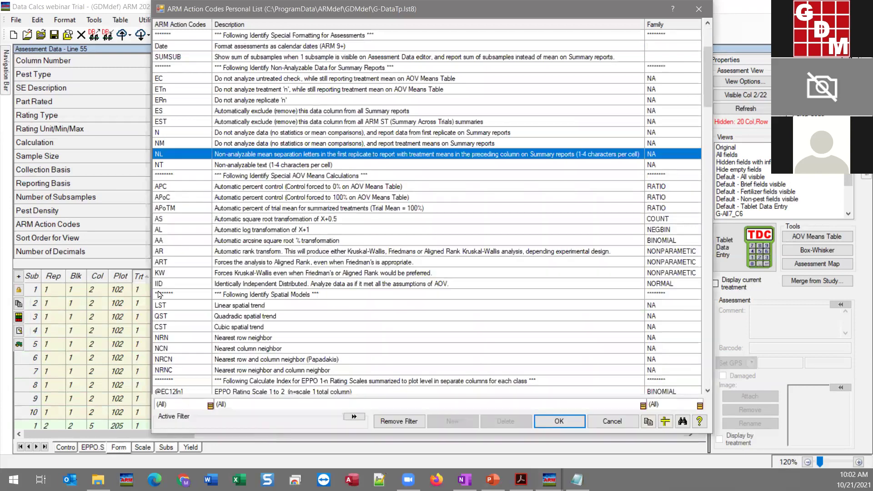
{"action": "key", "text": "Down"}
{"action": "key", "text": "Down"}
{"action": "key", "text": "Down"}
{"action": "key", "text": "Down"}
{"action": "key", "text": "Down"}
{"action": "key", "text": "Down"}
{"action": "key", "text": "Down"}
{"action": "key", "text": "Down"}
{"action": "key", "text": "Down"}
{"action": "key", "text": "Down"}
{"action": "key", "text": "Down"}
{"action": "key", "text": "Down"}
{"action": "key", "text": "Down"}
{"action": "key", "text": "Down"}
{"action": "key", "text": "Down"}
{"action": "key", "text": "Down"}
{"action": "key", "text": "Down"}
{"action": "key", "text": "Down"}
{"action": "key", "text": "Down"}
{"action": "key", "text": "Down"}
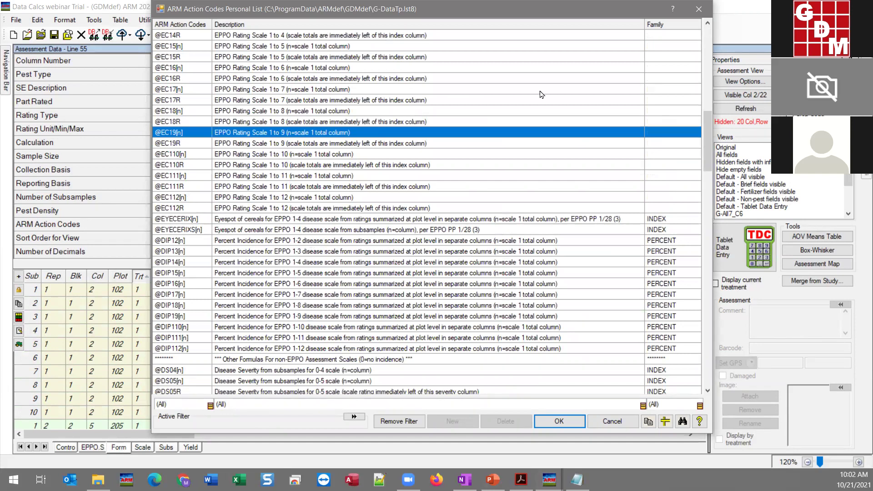
{"action": "key", "text": "Escape"}
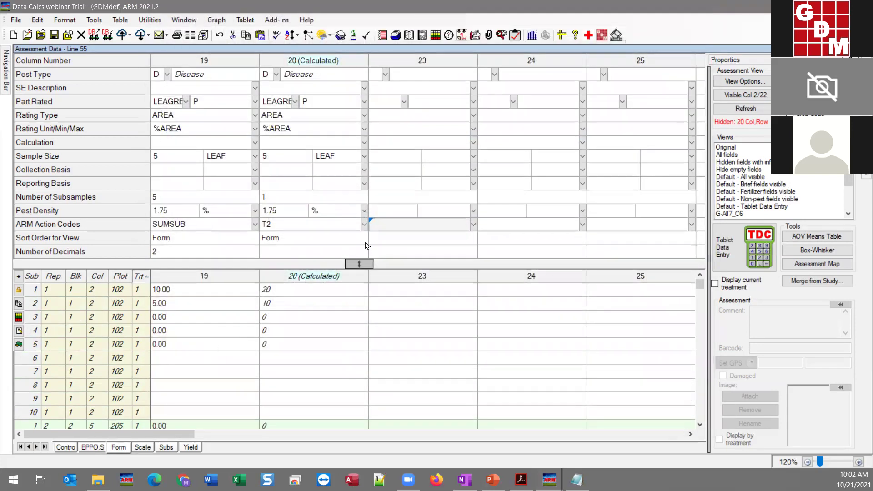
Step: Open the trial's SE Definitions and examine the ARM action code and SE Name of ZBR001_C7
{"action": "left_click", "coordinate": [260, 228]}
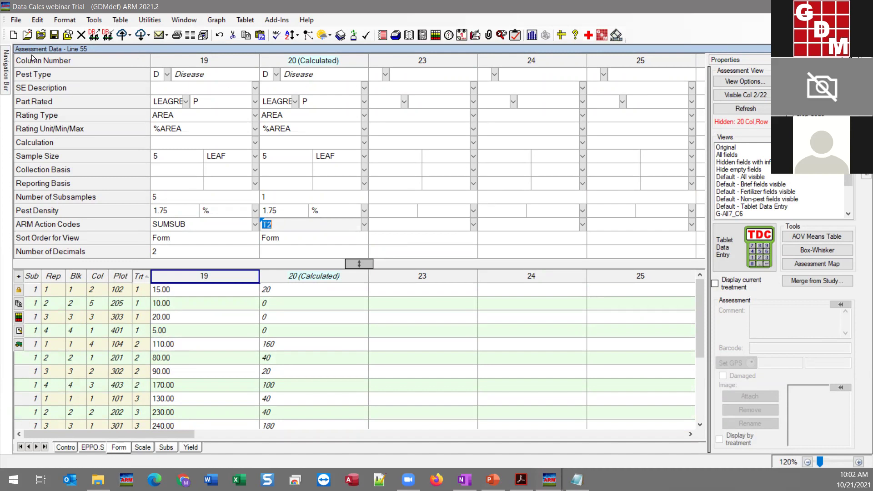
{"action": "left_click", "coordinate": [5, 70]}
{"action": "left_click", "coordinate": [56, 257]}
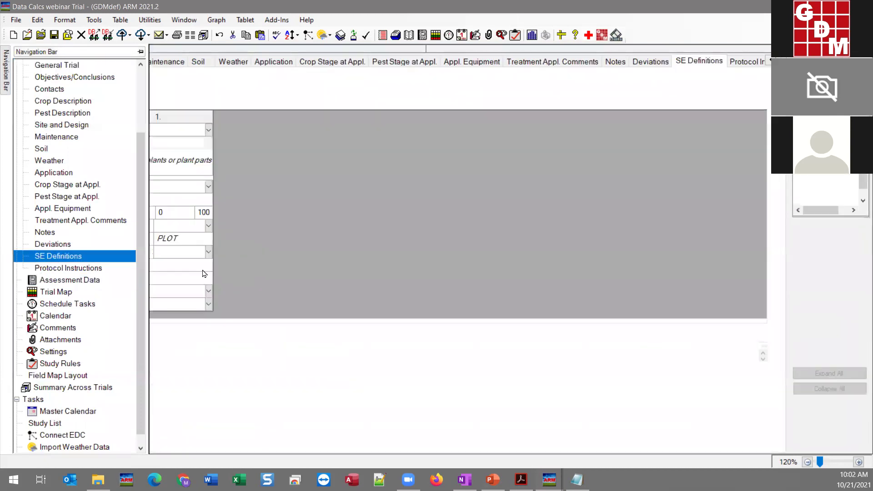
{"action": "left_click", "coordinate": [152, 277]}
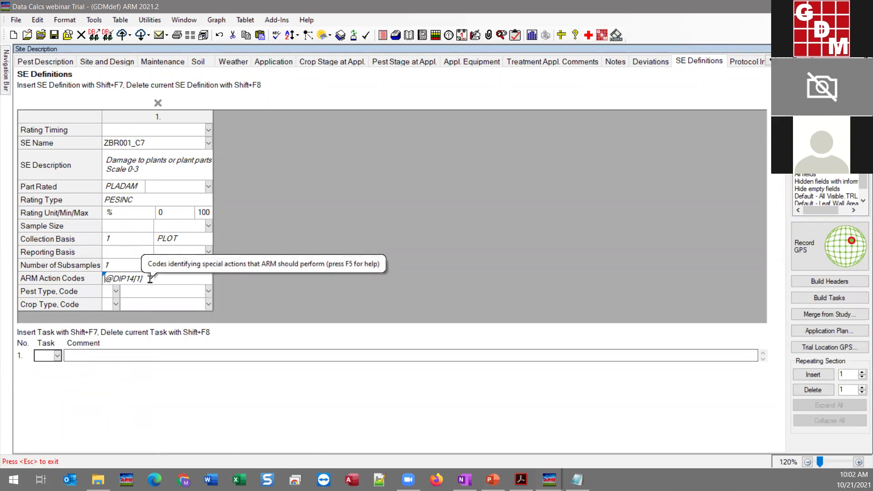
{"action": "left_click_drag", "start_coordinate": [151, 280], "coordinate": [90, 278]}
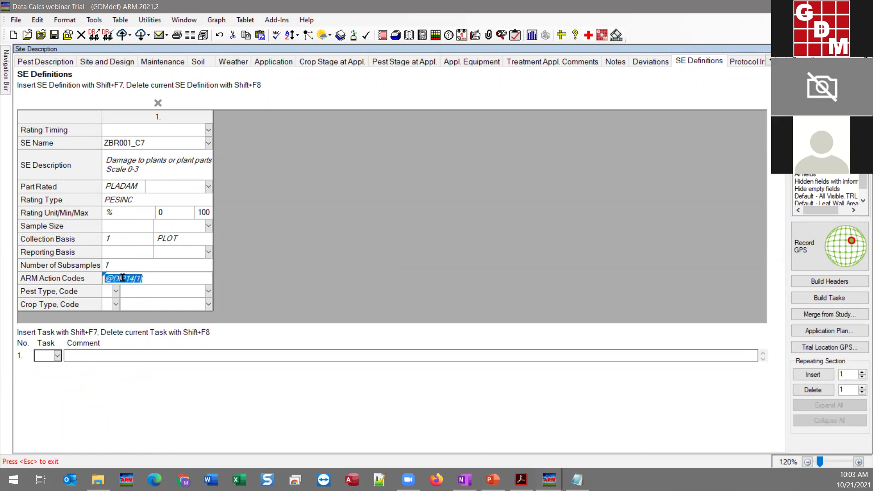
{"action": "left_click", "coordinate": [138, 281]}
{"action": "double_click", "coordinate": [131, 278]}
{"action": "left_click", "coordinate": [127, 145]}
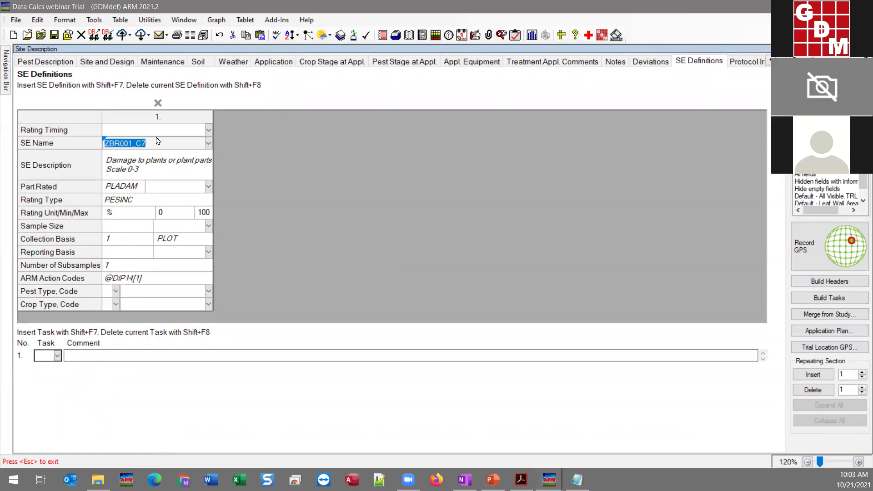
Step: Set the SE definition's pest type to D (disease) with pest code 1ACCMG, and review its rating type
{"action": "left_click", "coordinate": [155, 290]}
{"action": "left_click", "coordinate": [208, 291]}
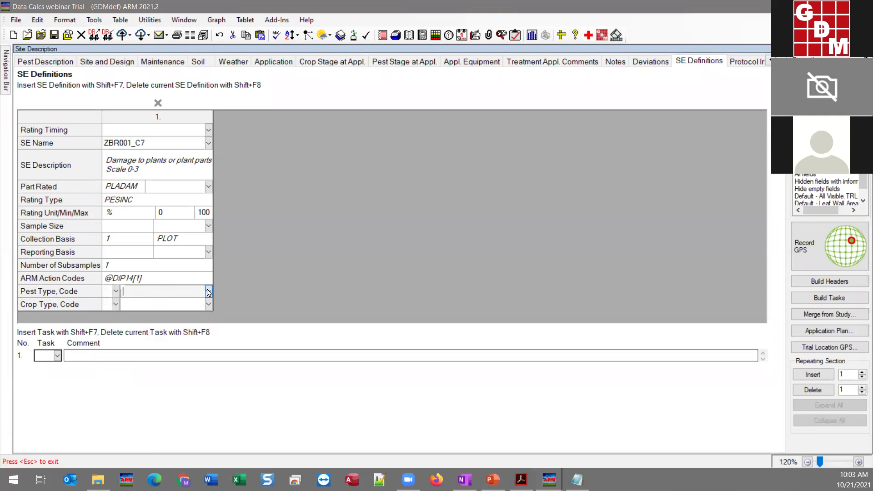
{"action": "left_click", "coordinate": [478, 281]}
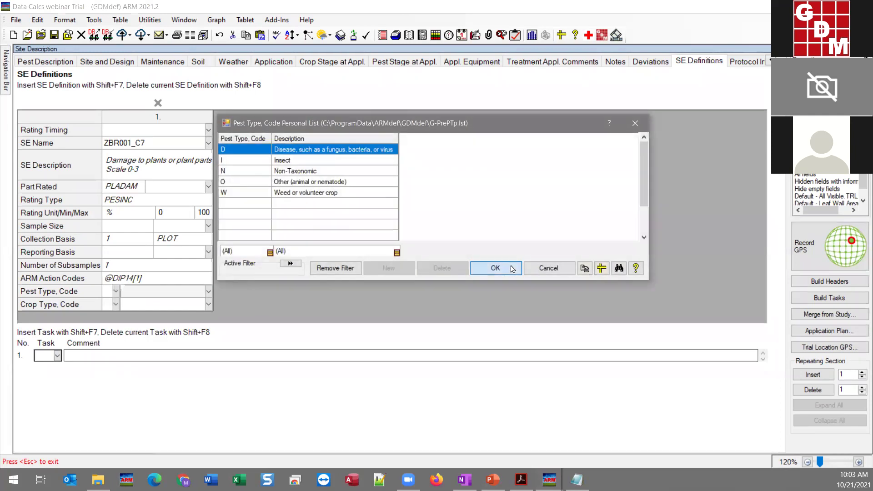
{"action": "left_click", "coordinate": [495, 268]}
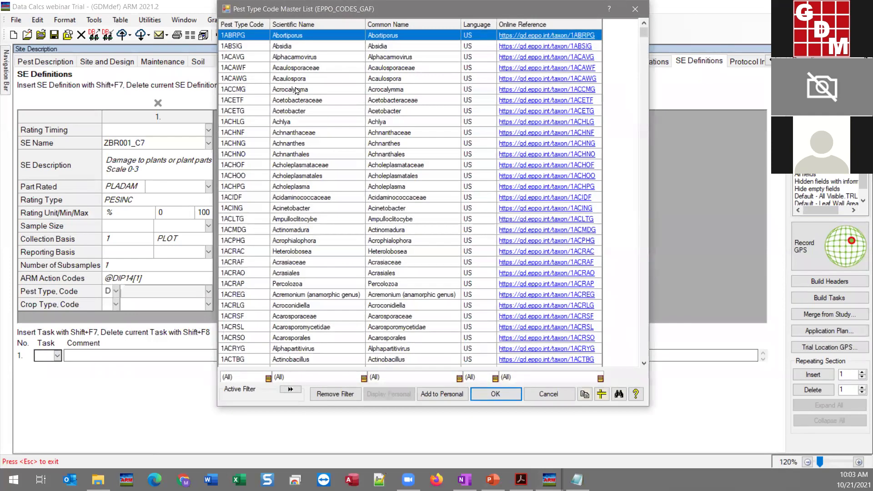
{"action": "double_click", "coordinate": [296, 90]}
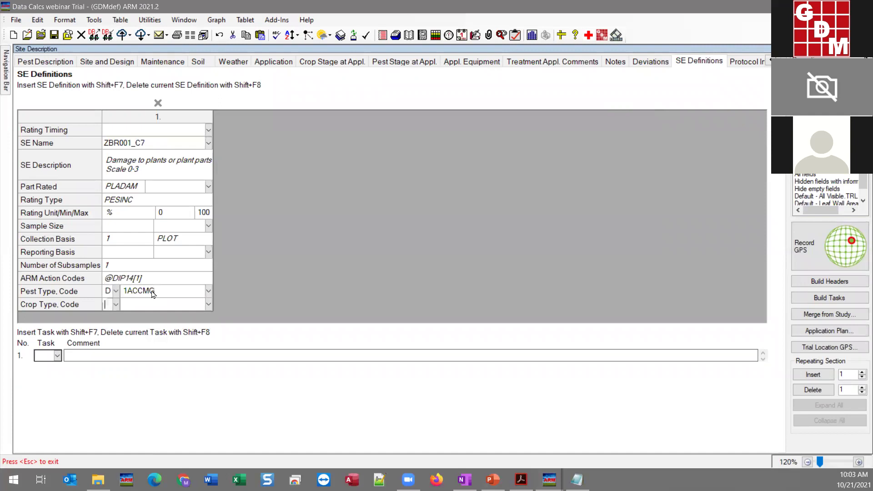
{"action": "left_click", "coordinate": [153, 292]}
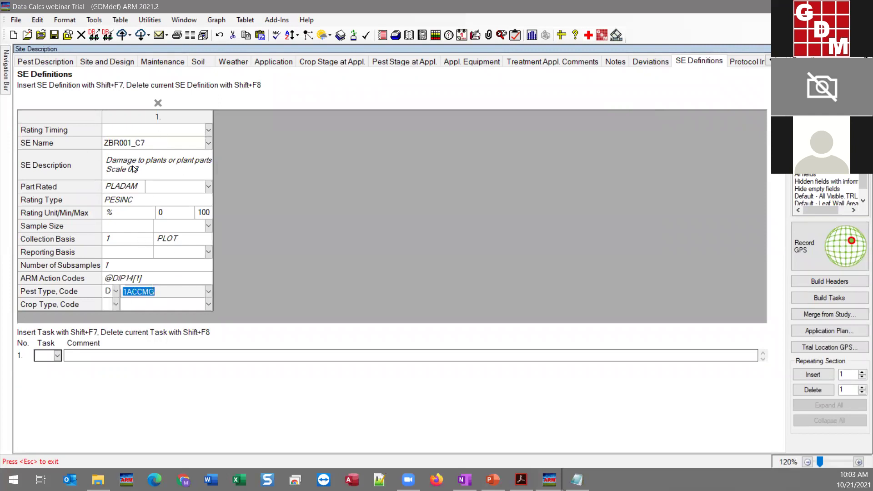
{"action": "left_click", "coordinate": [124, 200]}
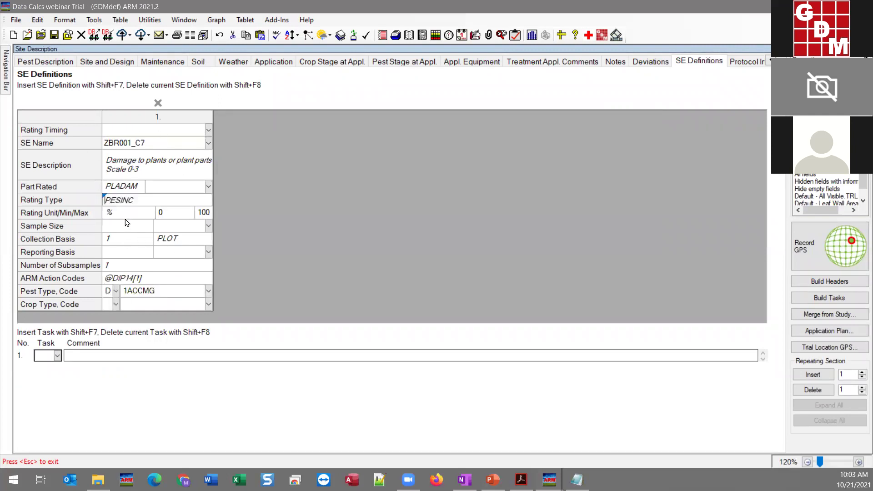
{"action": "left_click_drag", "start_coordinate": [115, 200], "coordinate": [178, 202]}
Step: Return to the assessment data, clear the column filter's sort to show all columns, and go to empty column 23
{"action": "mouse_move", "coordinate": [6, 71]}
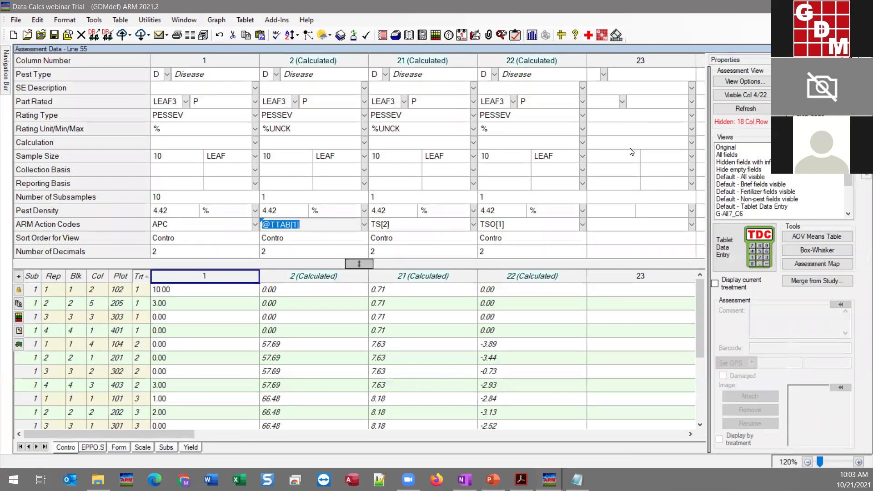
{"action": "left_click", "coordinate": [740, 95]}
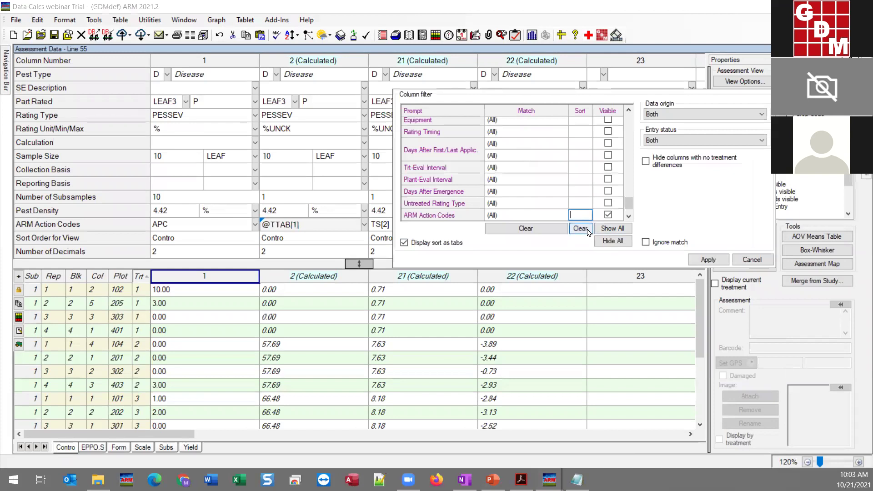
{"action": "left_click", "coordinate": [744, 260]}
{"action": "left_click_drag", "start_coordinate": [62, 434], "coordinate": [372, 439]}
{"action": "left_click", "coordinate": [362, 130]}
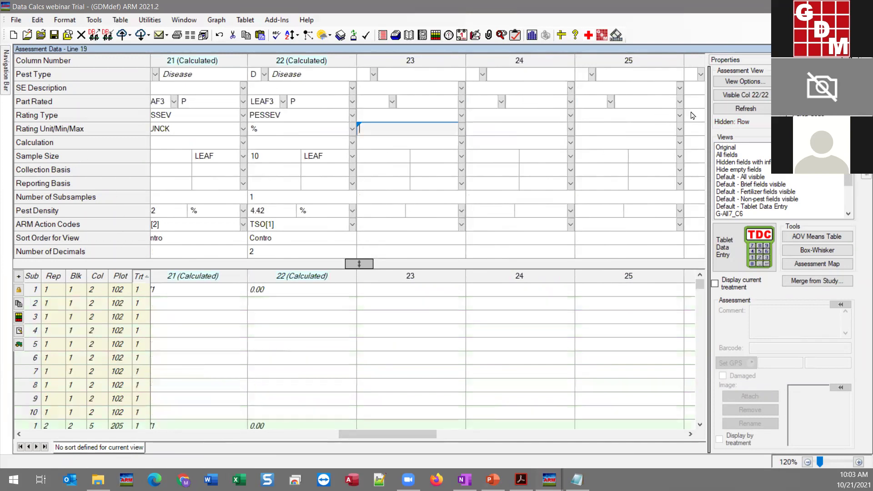
Step: Make the hidden SE Name field visible in the assessment data header
{"action": "left_click", "coordinate": [732, 121]}
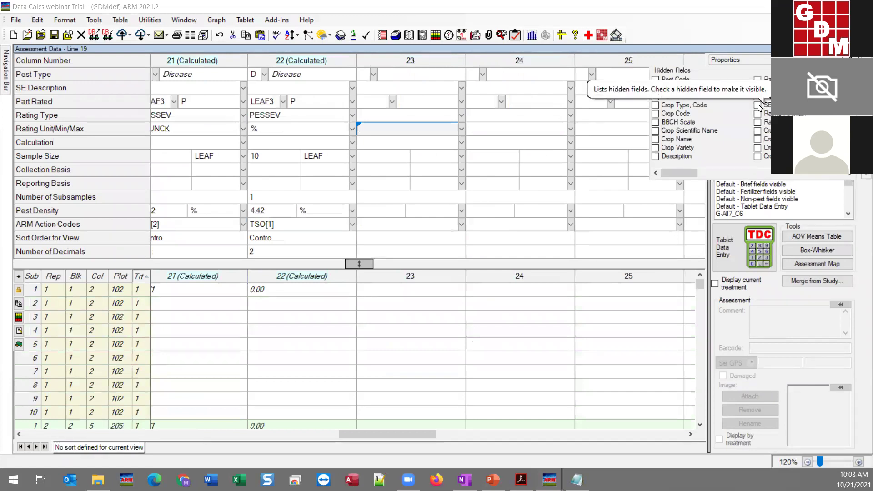
{"action": "left_click", "coordinate": [759, 105]}
{"action": "left_click", "coordinate": [656, 107]}
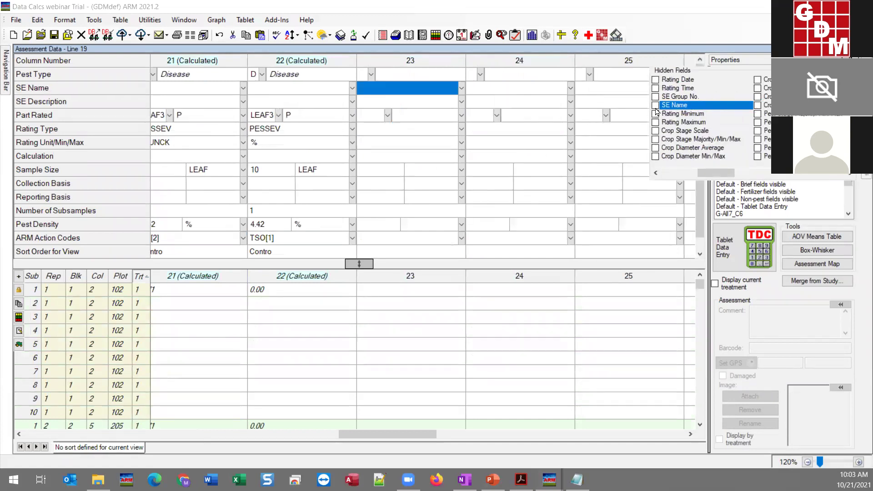
Step: Insert the standard evaluation ZBR001_C7 from the SE Name personal list, starting in column 23
{"action": "left_click", "coordinate": [439, 97]}
{"action": "left_click", "coordinate": [463, 89]}
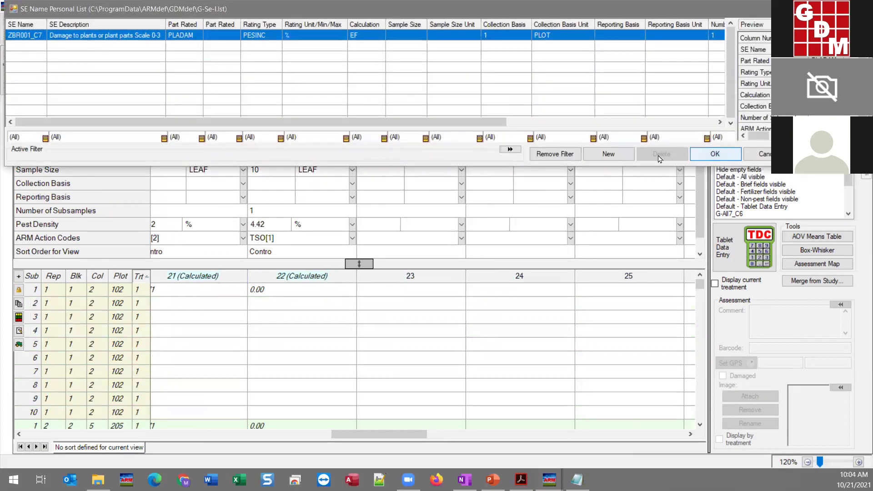
{"action": "key", "text": "Return"}
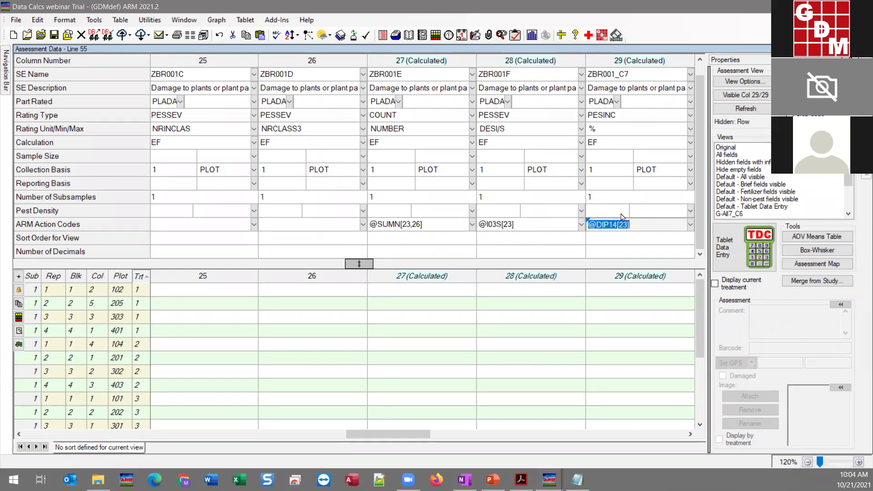
Step: Clear the ARM Action Codes of calculated columns 27, 28 and 29
{"action": "left_click", "coordinate": [507, 226]}
{"action": "left_click", "coordinate": [442, 228]}
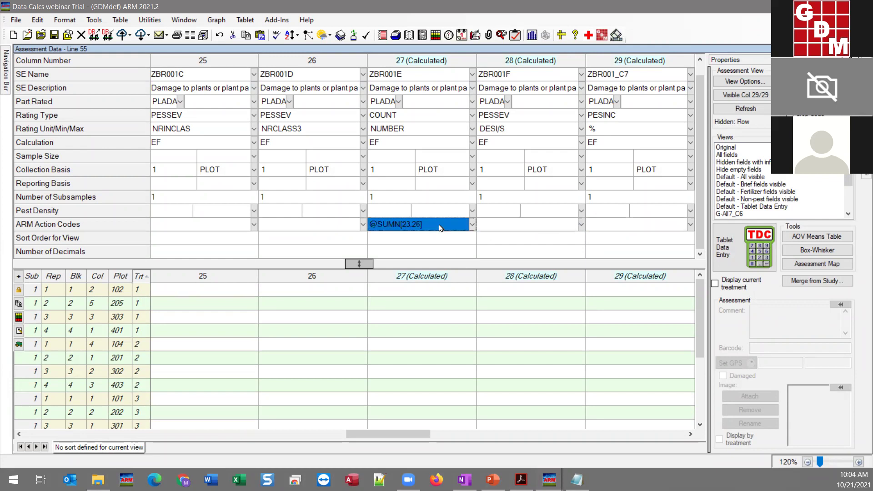
{"action": "left_click", "coordinate": [534, 231]}
{"action": "left_click", "coordinate": [319, 232]}
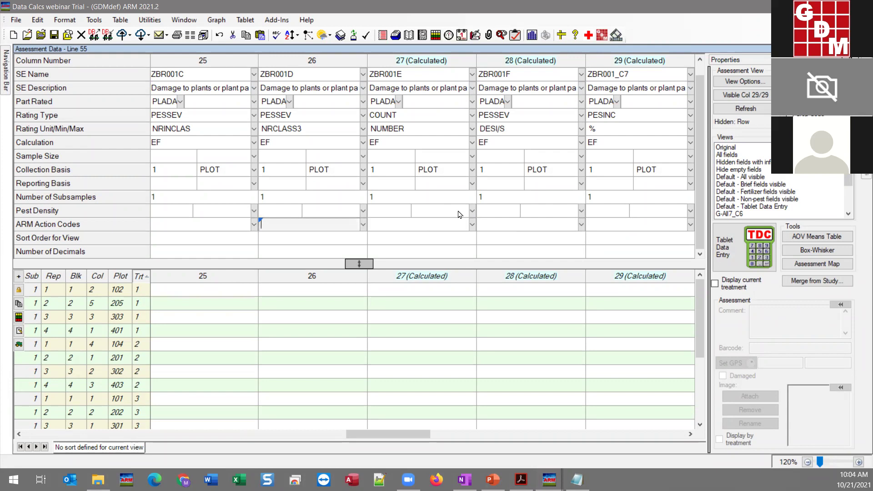
{"action": "left_click", "coordinate": [440, 215]}
{"action": "left_click", "coordinate": [439, 226]}
{"action": "type", "text": "EC"}
{"action": "double_click", "coordinate": [423, 226]}
{"action": "key", "text": "Delete"}
{"action": "left_click", "coordinate": [391, 228]}
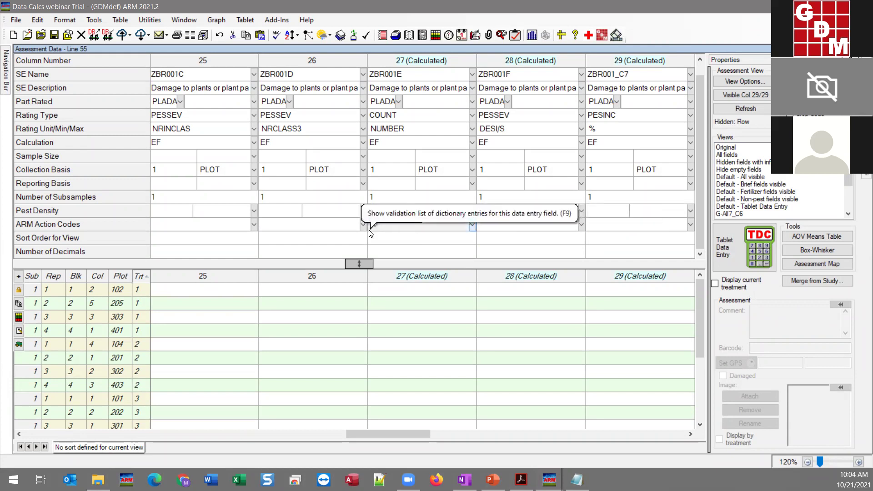
Step: Start an export of assessment columns 23-29 and cancel it
{"action": "scroll", "coordinate": [370, 233], "scroll_direction": "up", "scroll_amount": 1}
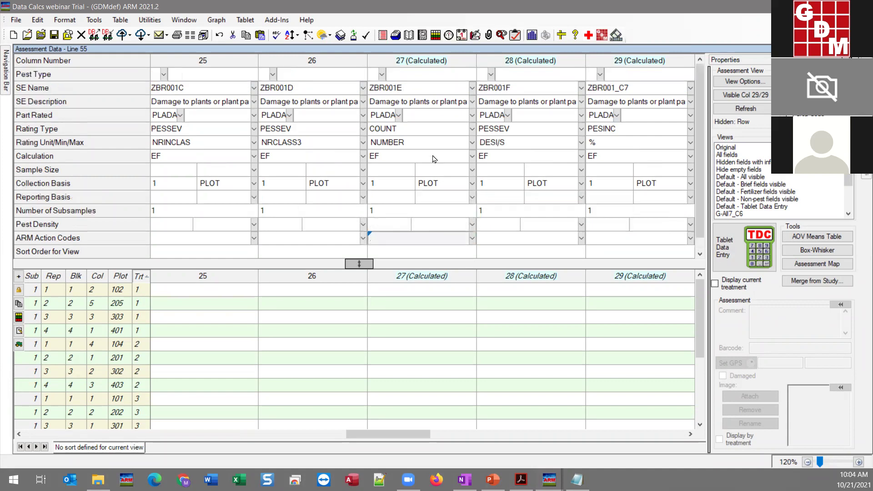
{"action": "left_click", "coordinate": [400, 239]}
{"action": "left_click", "coordinate": [407, 91]}
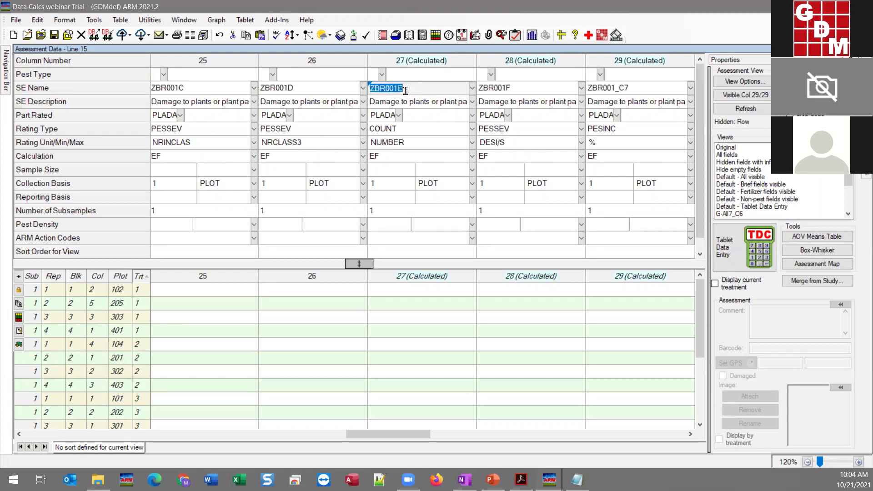
{"action": "right_click", "coordinate": [412, 239]}
{"action": "left_click", "coordinate": [484, 165]}
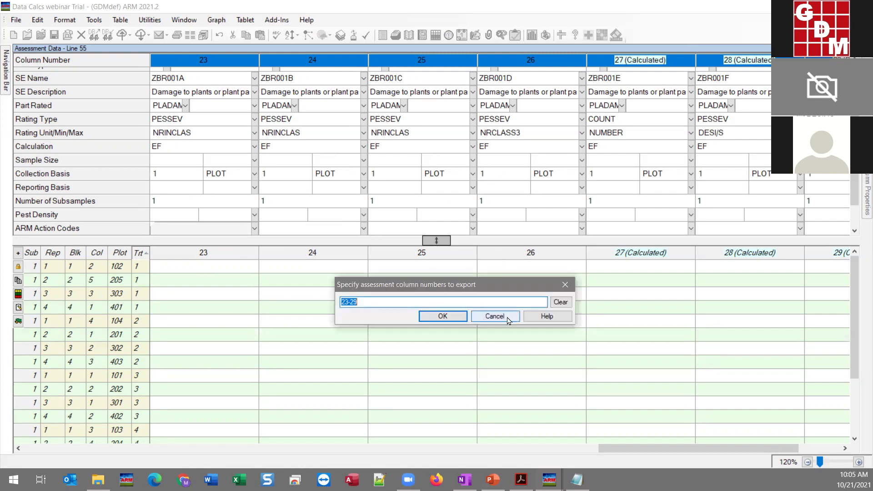
{"action": "left_click", "coordinate": [495, 316]}
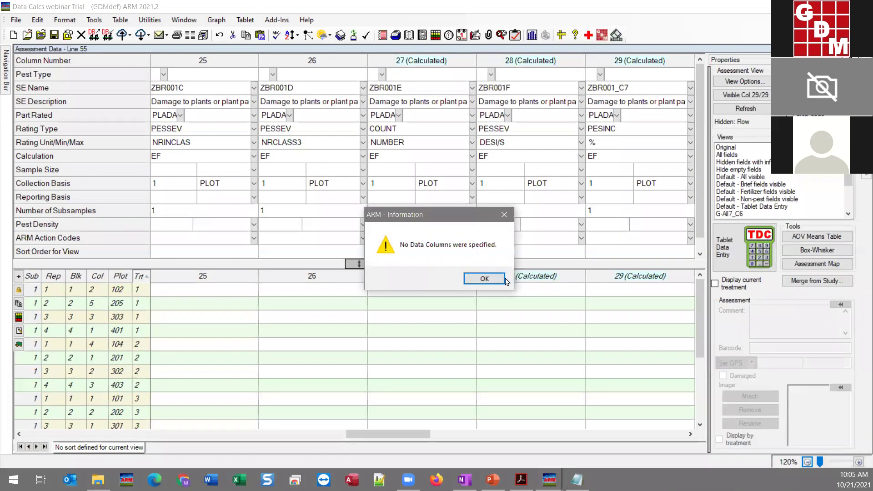
{"action": "left_click", "coordinate": [504, 280]}
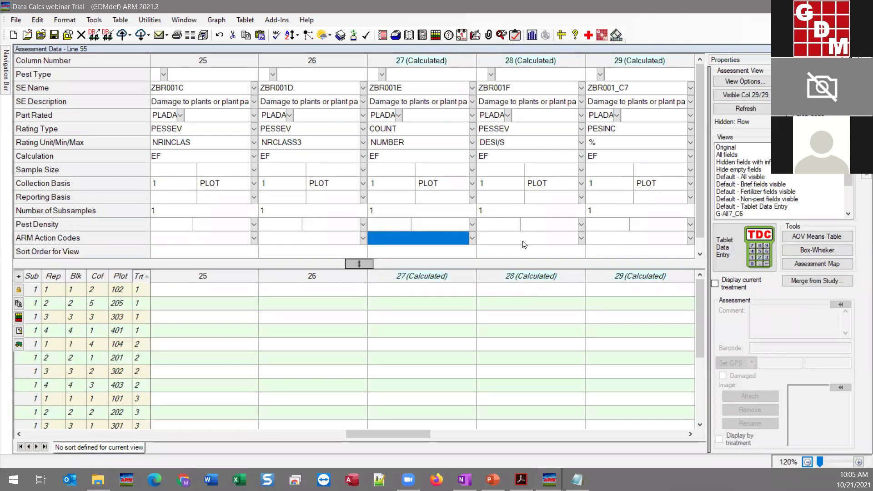
Step: Go to the SE Definitions and browse the SE Name master list, enlarging the list and closing it without choosing an entry
{"action": "left_click", "coordinate": [5, 75]}
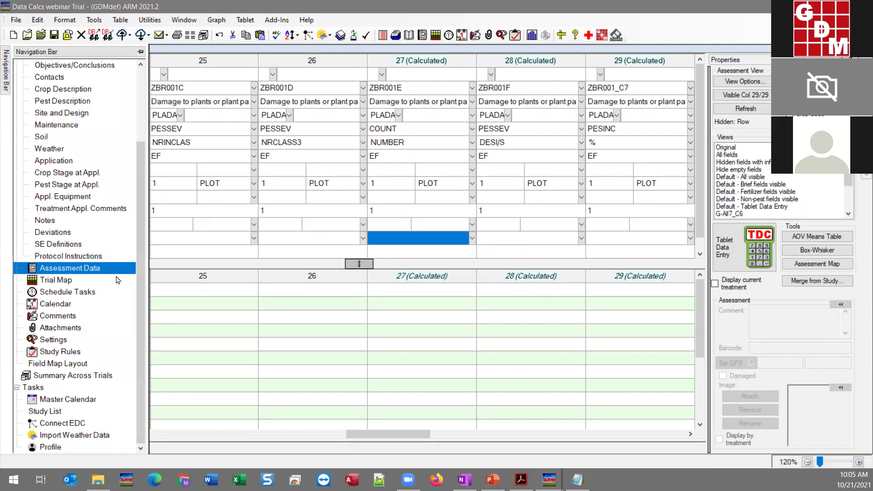
{"action": "left_click", "coordinate": [63, 244]}
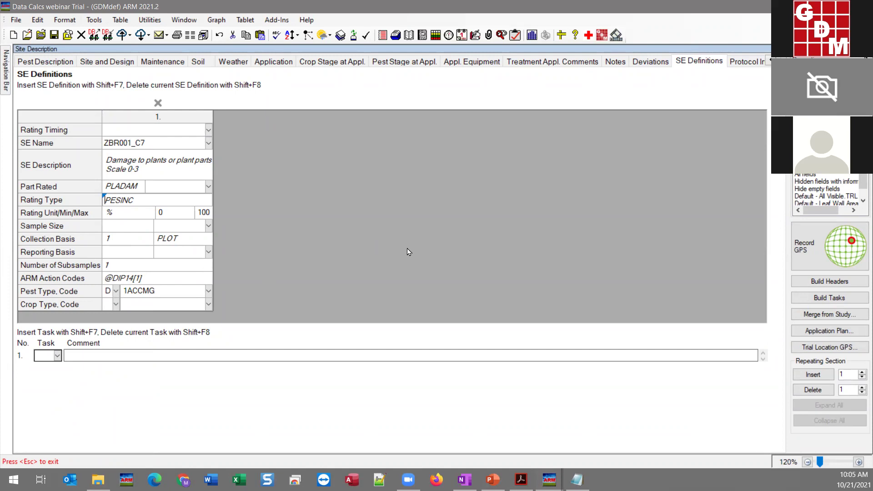
{"action": "left_click", "coordinate": [141, 142]}
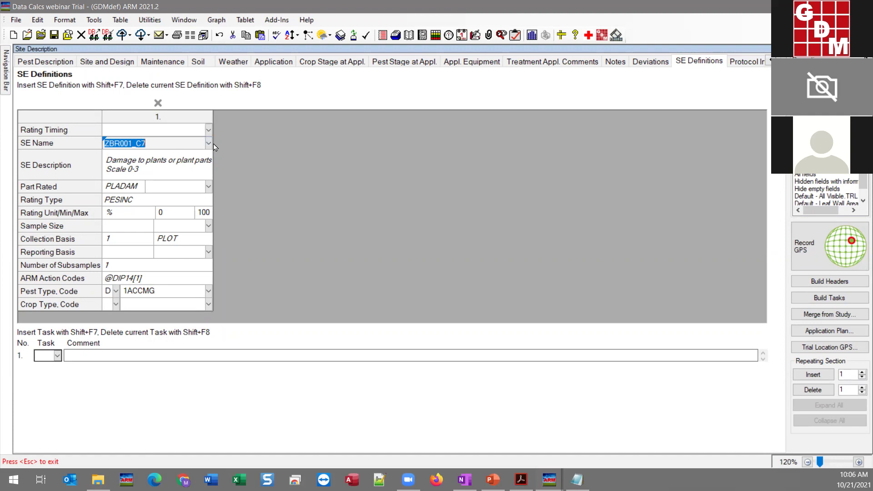
{"action": "key", "text": "F3"}
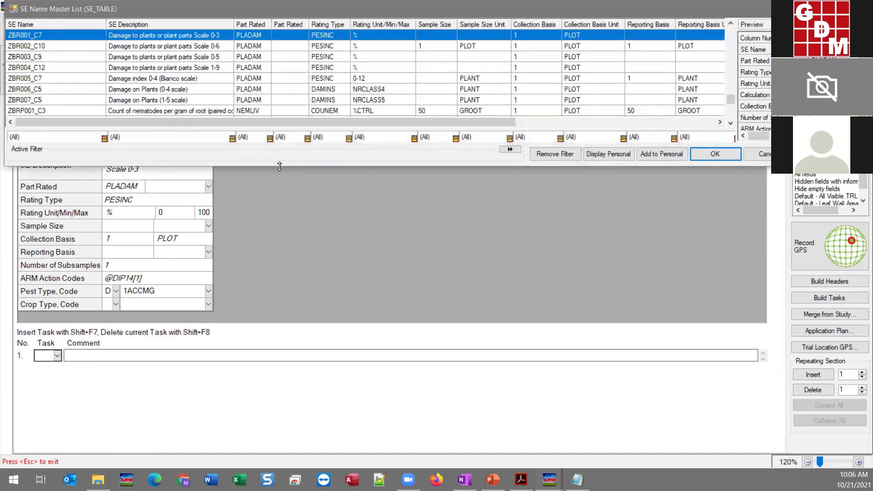
{"action": "left_click_drag", "start_coordinate": [279, 167], "coordinate": [280, 359]}
{"action": "left_click", "coordinate": [175, 122]}
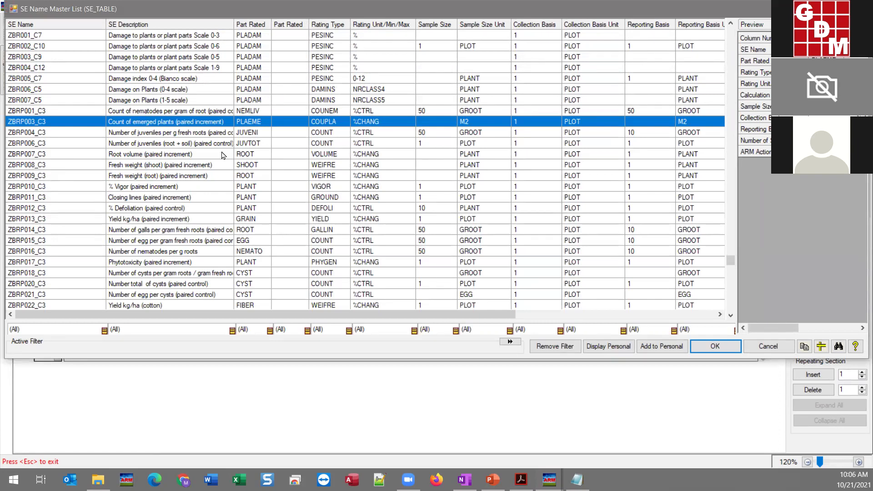
{"action": "left_click", "coordinate": [768, 346]}
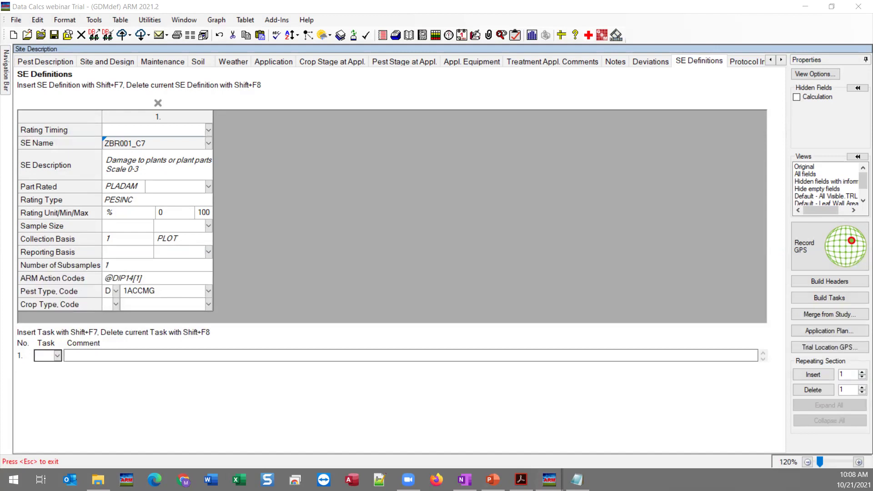
Step: Switch to the Slides - Data Calcs.pptx presentation in PowerPoint and show slide 11, User Formulas (advanced)
{"action": "key", "text": "alt+Tab"}
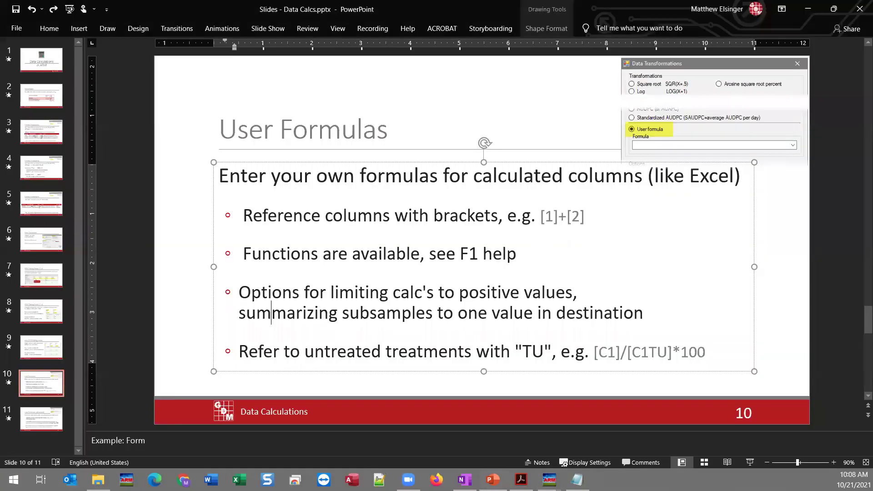
{"action": "left_click", "coordinate": [46, 420]}
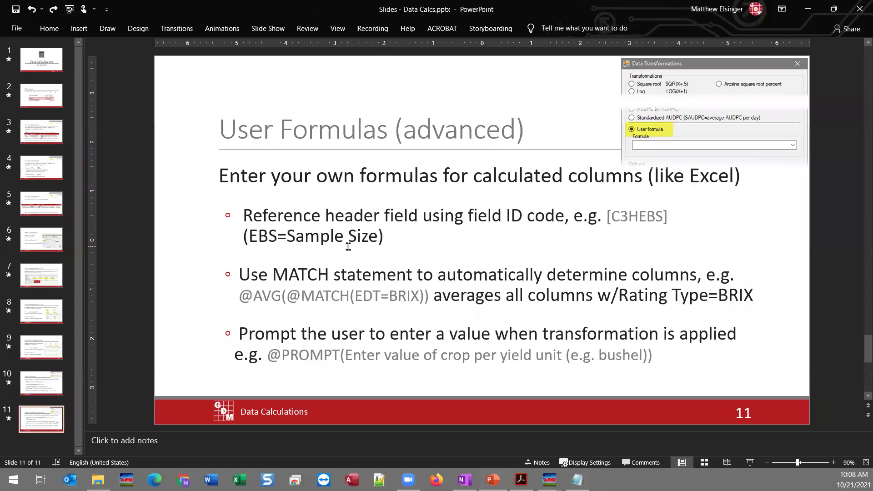
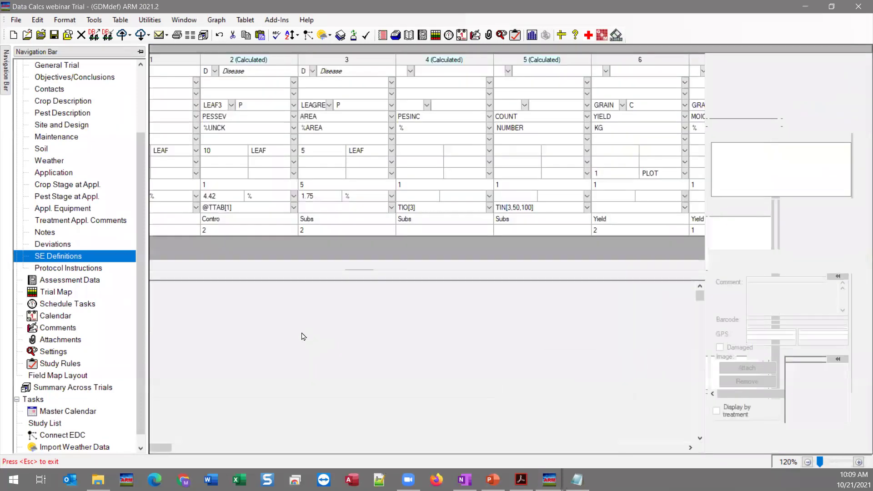
Step: Go to column 19 in the ARM assessment data and examine its individual subsample values
{"action": "left_click_drag", "start_coordinate": [573, 439], "coordinate": [467, 439]}
{"action": "left_click", "coordinate": [389, 295]}
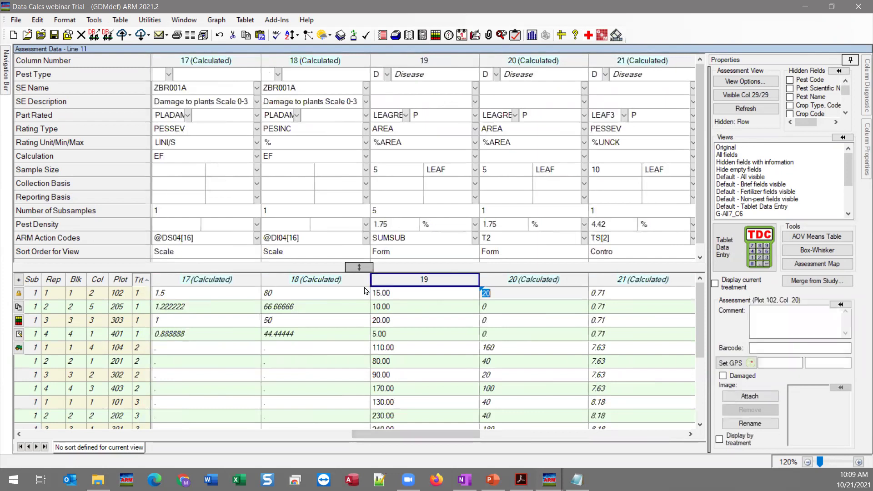
{"action": "left_click", "coordinate": [389, 295]}
{"action": "left_click", "coordinate": [512, 237]}
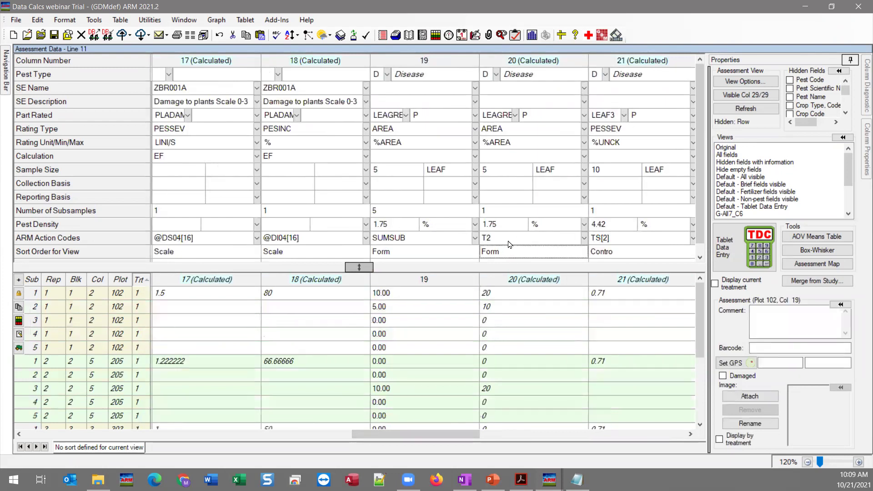
{"action": "left_click", "coordinate": [512, 236]}
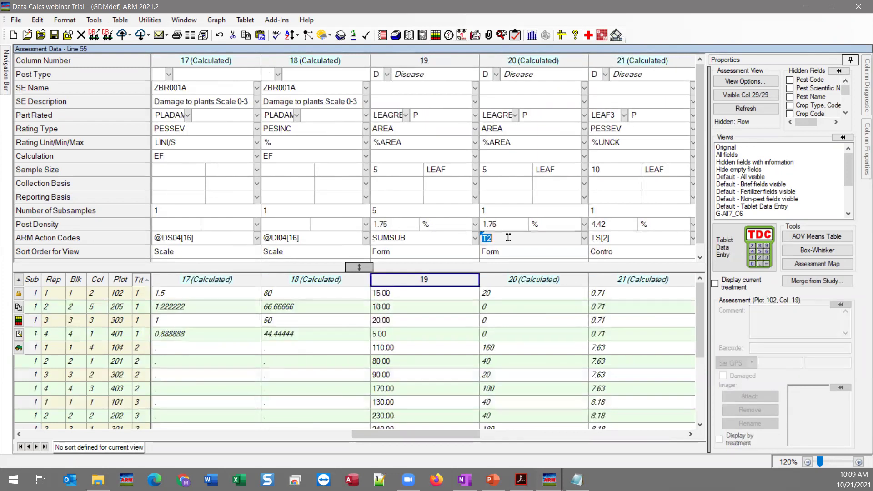
{"action": "left_click", "coordinate": [94, 19]}
{"action": "left_click", "coordinate": [130, 108]}
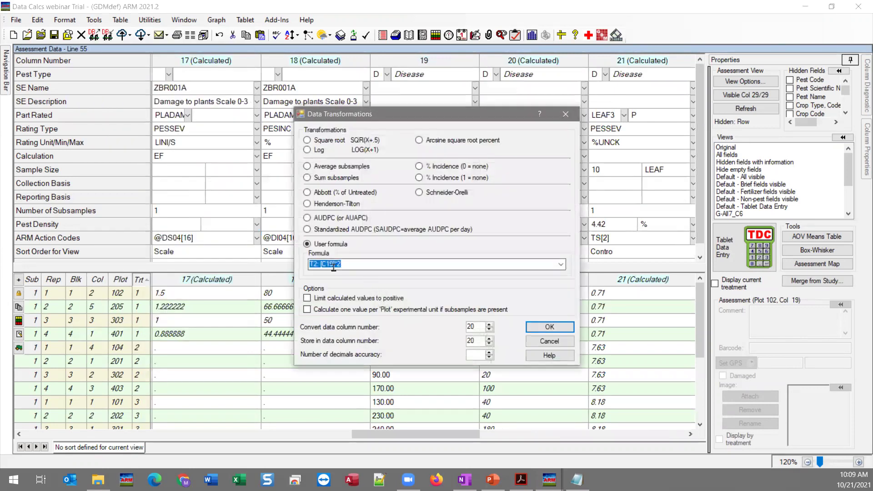
{"action": "left_click", "coordinate": [356, 272]}
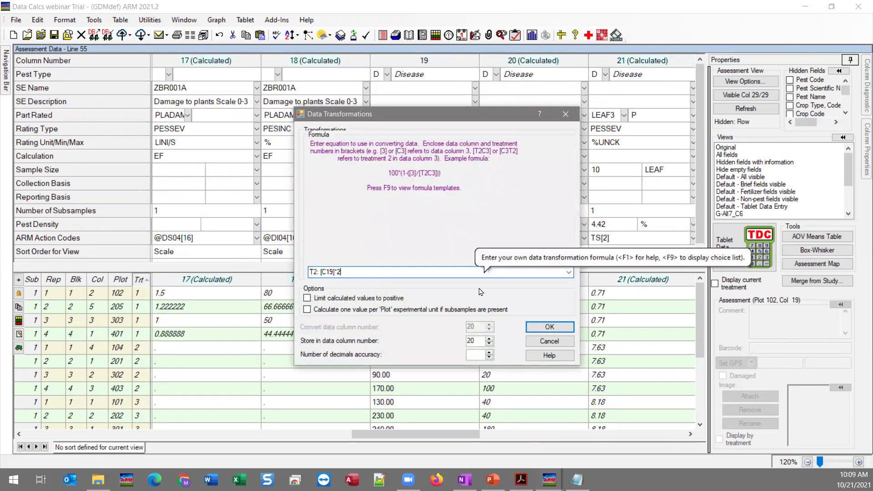
{"action": "key", "text": "BackSpace"}
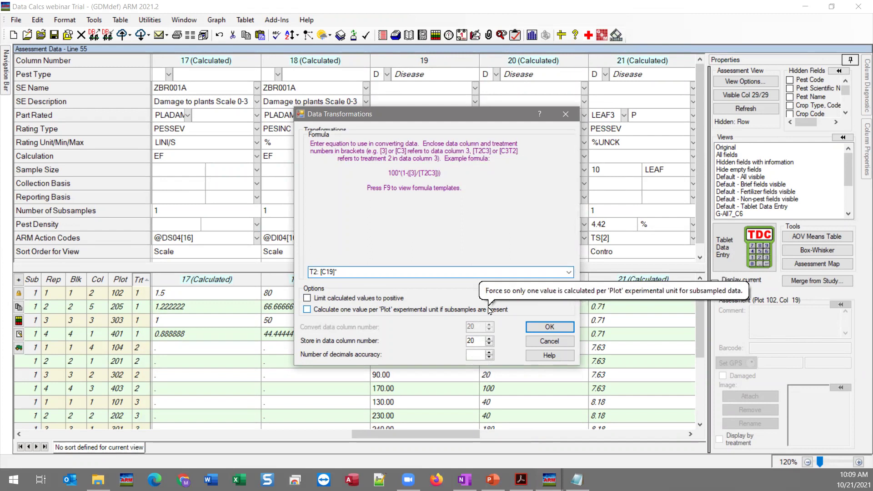
{"action": "type", "text": "@PROMPT(Enter your custom multiplier"}
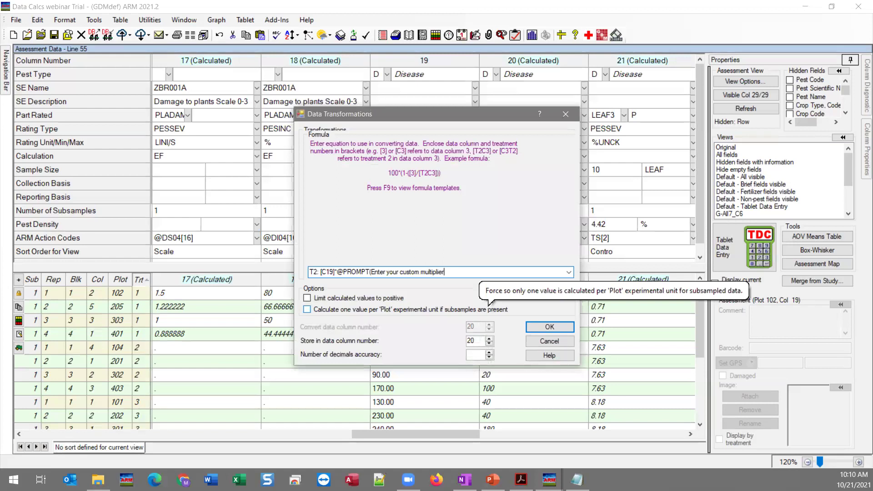
{"action": "type", "text": ")"}
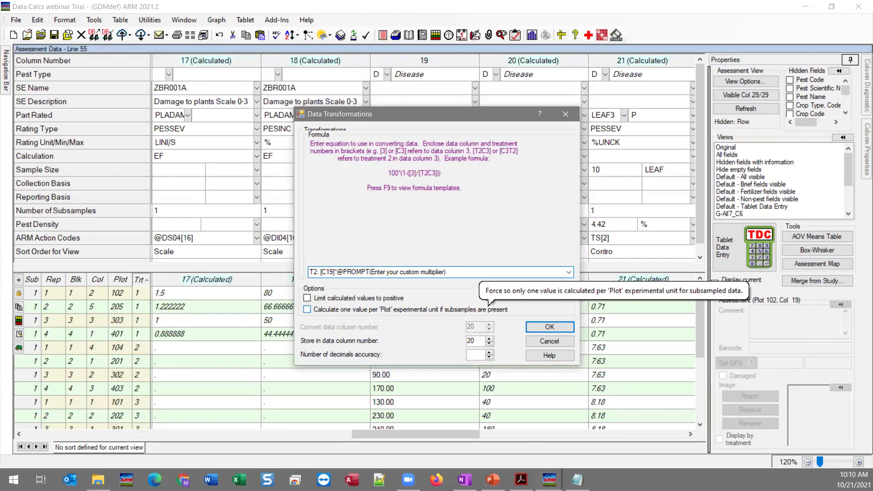
Step: Apply the transformation, overwriting column 20's existing data, with a custom multiplier of 3
{"action": "left_click", "coordinate": [537, 326]}
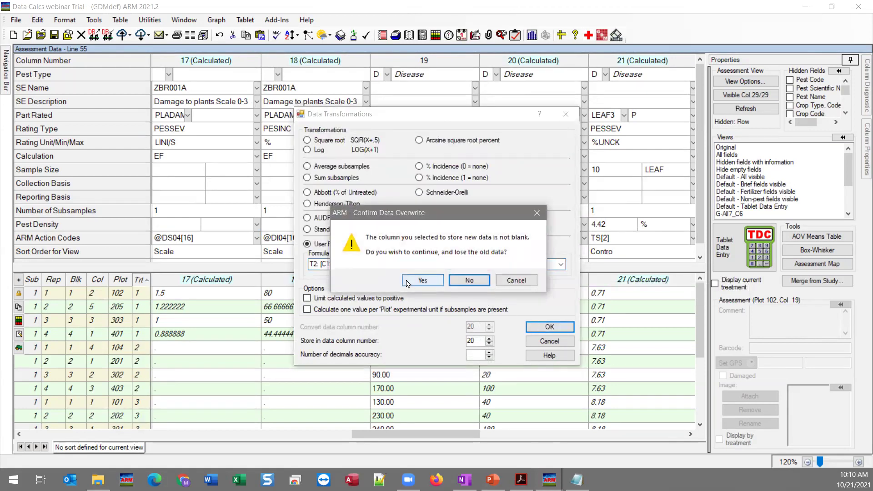
{"action": "left_click", "coordinate": [423, 280]}
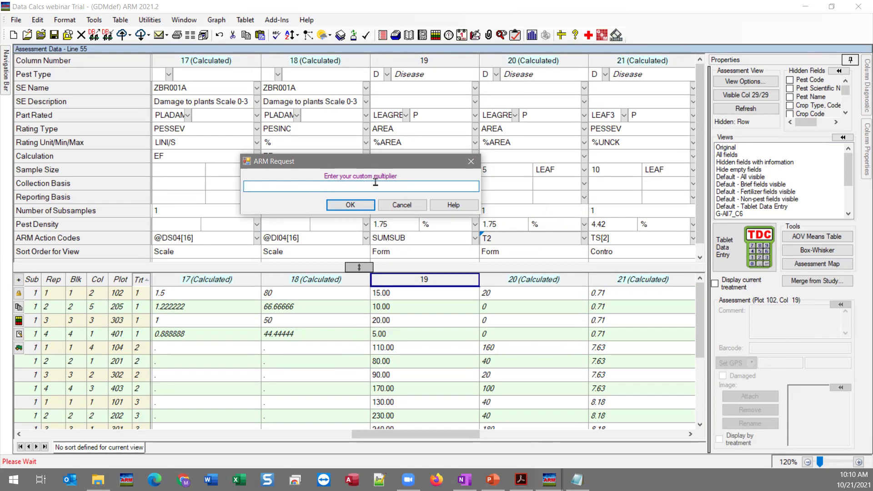
{"action": "type", "text": "3"}
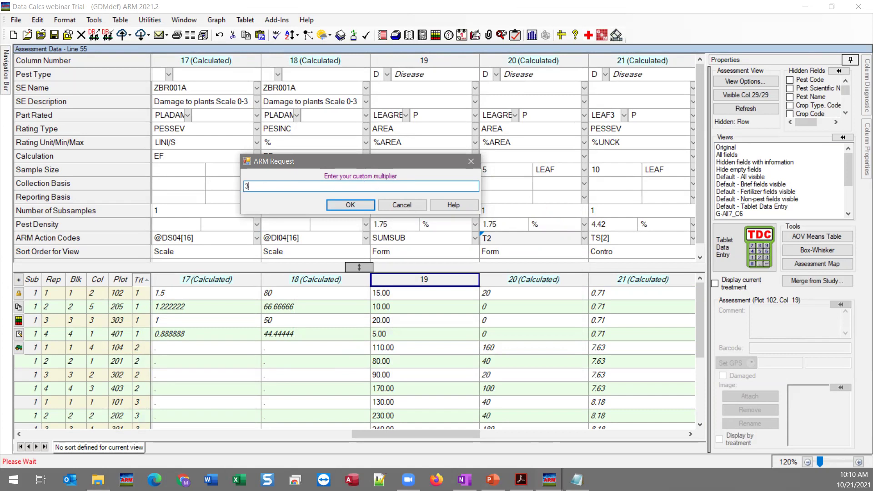
{"action": "left_click", "coordinate": [351, 207]}
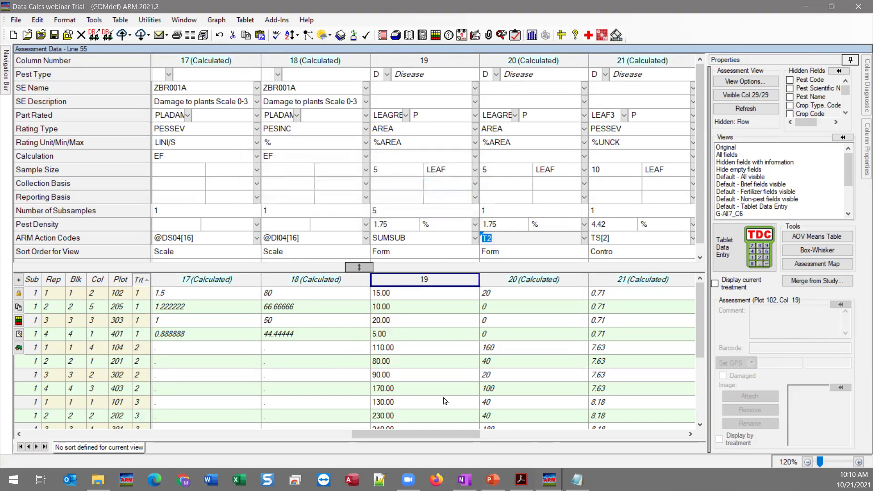
Step: Check the recalculated values in column 20 for several plots against column 19
{"action": "left_click", "coordinate": [532, 375]}
{"action": "left_click", "coordinate": [503, 298]}
{"action": "left_click", "coordinate": [516, 348]}
{"action": "left_click", "coordinate": [517, 361]}
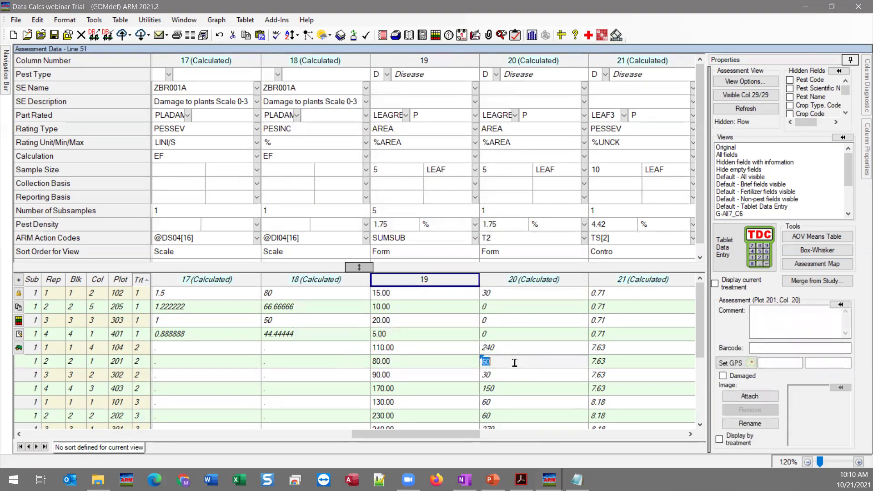
{"action": "left_click", "coordinate": [517, 349]}
{"action": "left_click", "coordinate": [502, 293]}
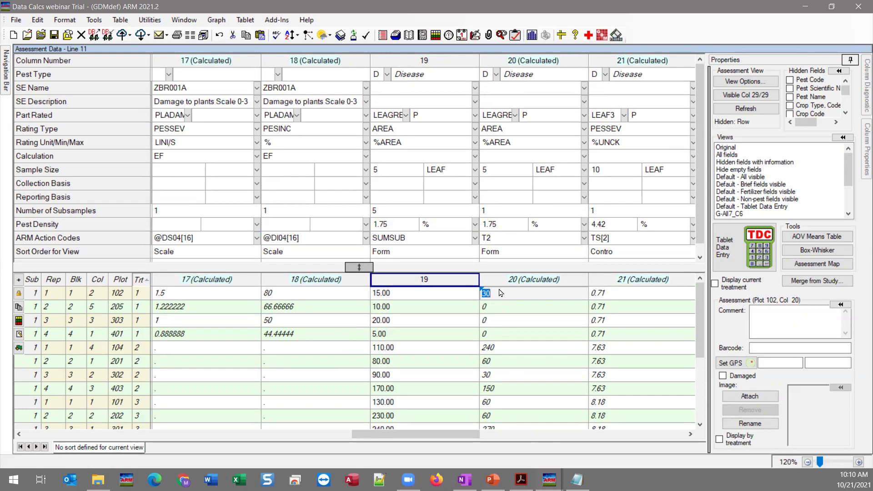
{"action": "left_click", "coordinate": [502, 238]}
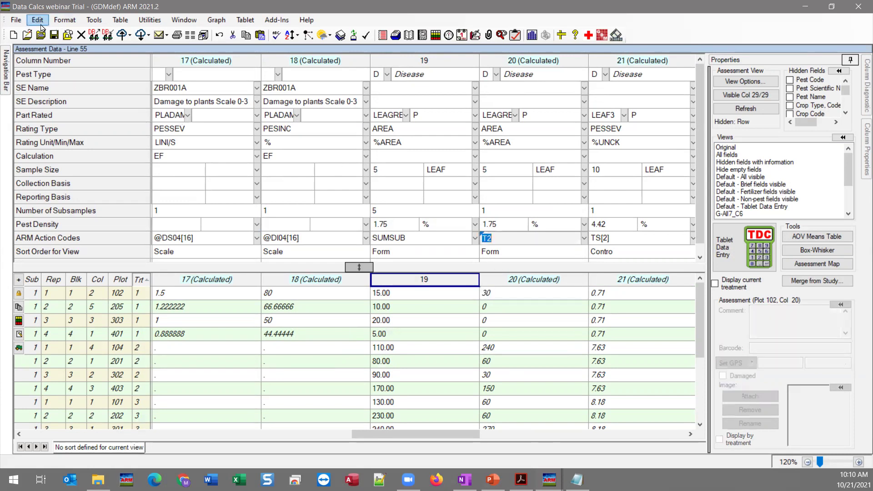
{"action": "left_click", "coordinate": [94, 20]}
{"action": "left_click", "coordinate": [104, 107]}
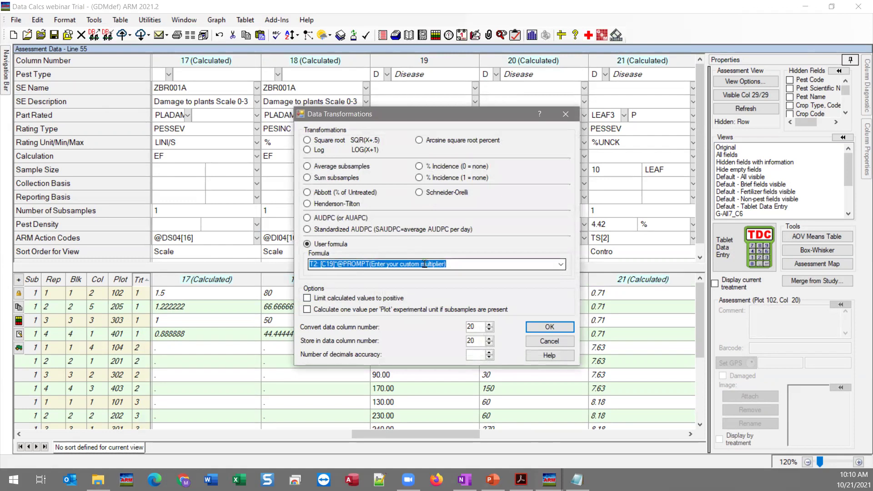
{"action": "left_click", "coordinate": [468, 271]}
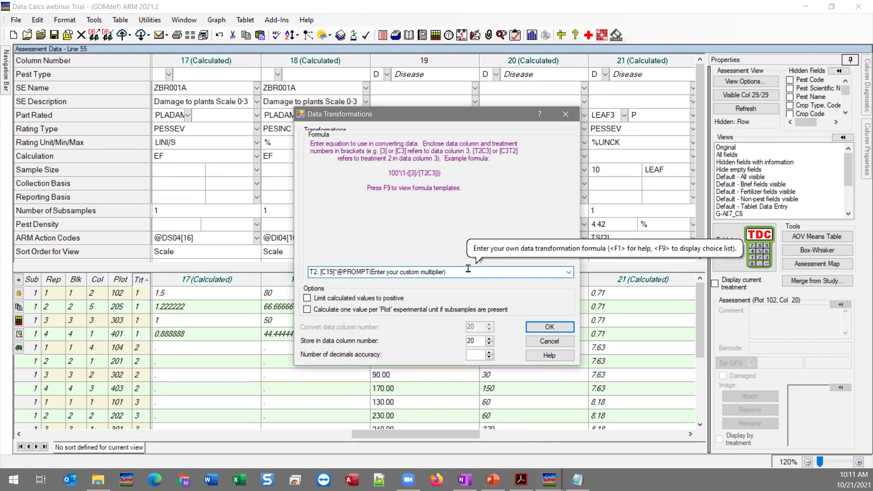
{"action": "left_click_drag", "start_coordinate": [468, 271], "coordinate": [337, 272]}
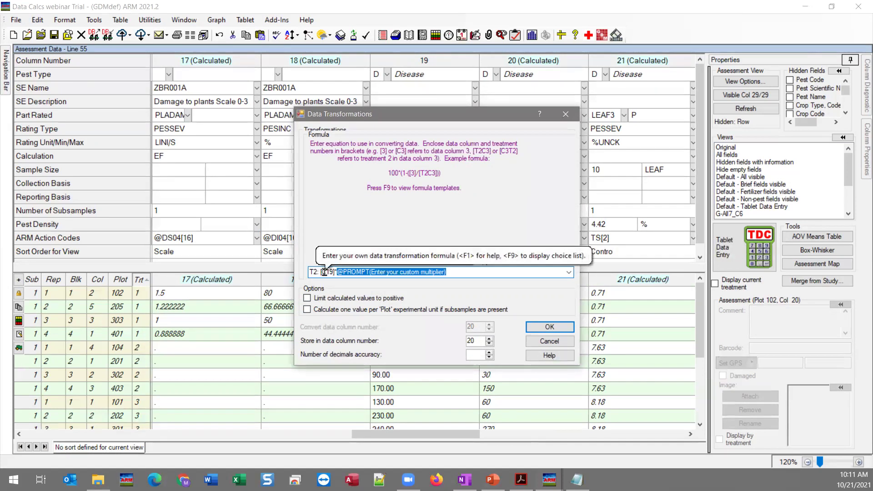
{"action": "left_click_drag", "start_coordinate": [422, 119], "coordinate": [340, 75]}
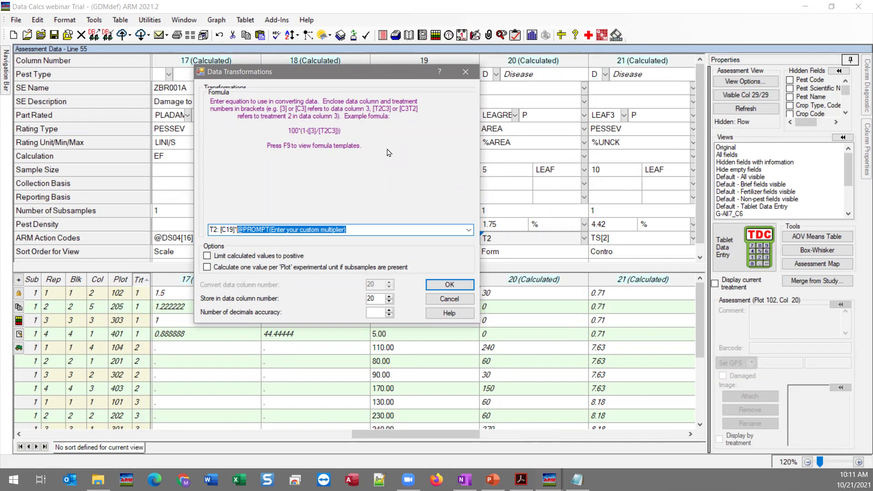
{"action": "left_click", "coordinate": [236, 230]}
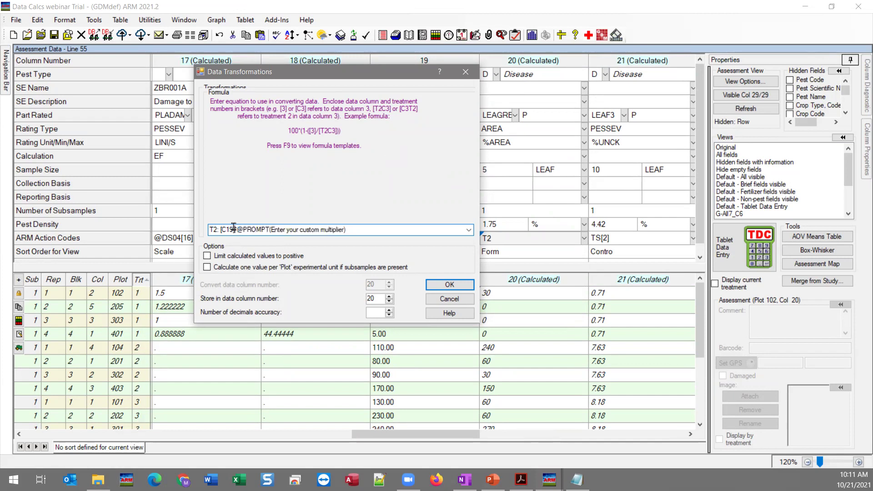
{"action": "type", "text": "*"}
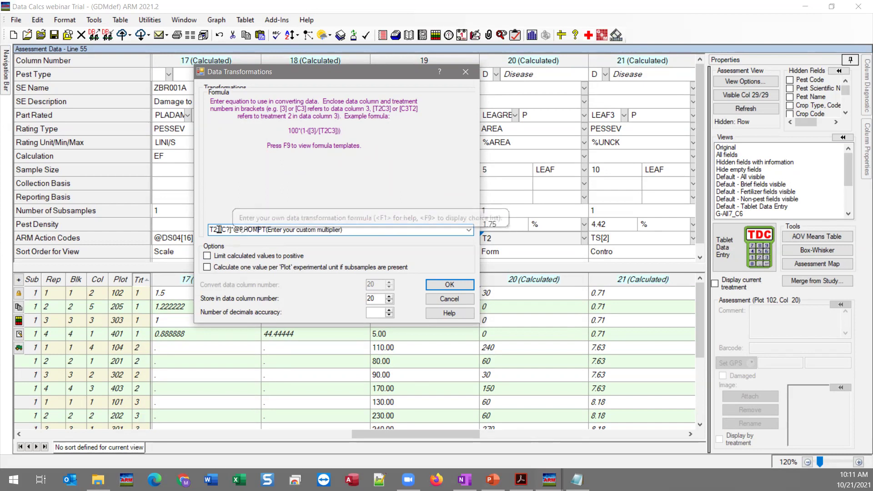
{"action": "left_click", "coordinate": [454, 299]}
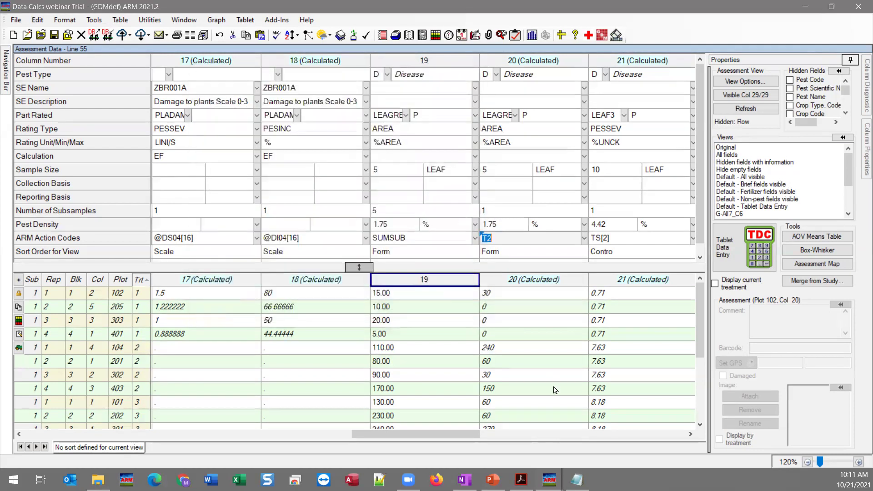